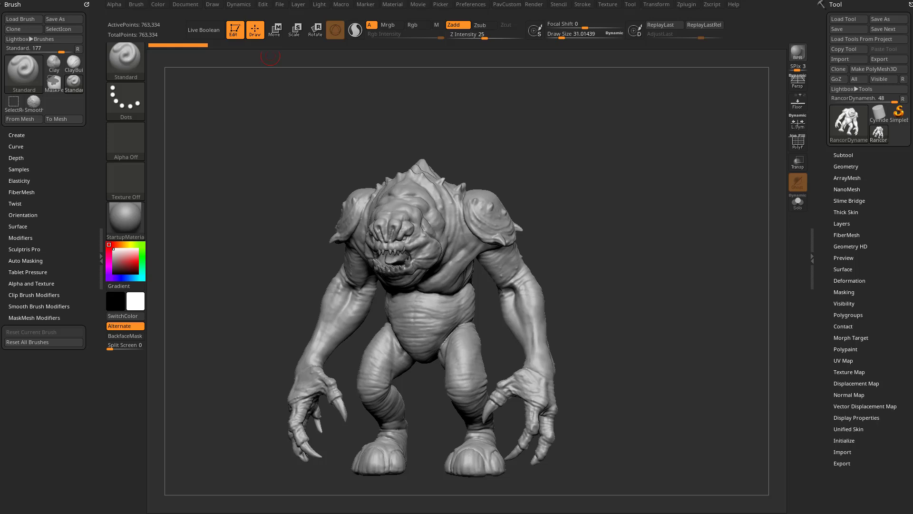
- Generate a low-resolution Proxy Pose mesh of the Rancor model with Reduction Amount 0.5
key(s)
drag(728, 269, 603, 262)
key(shift)
click(846, 166)
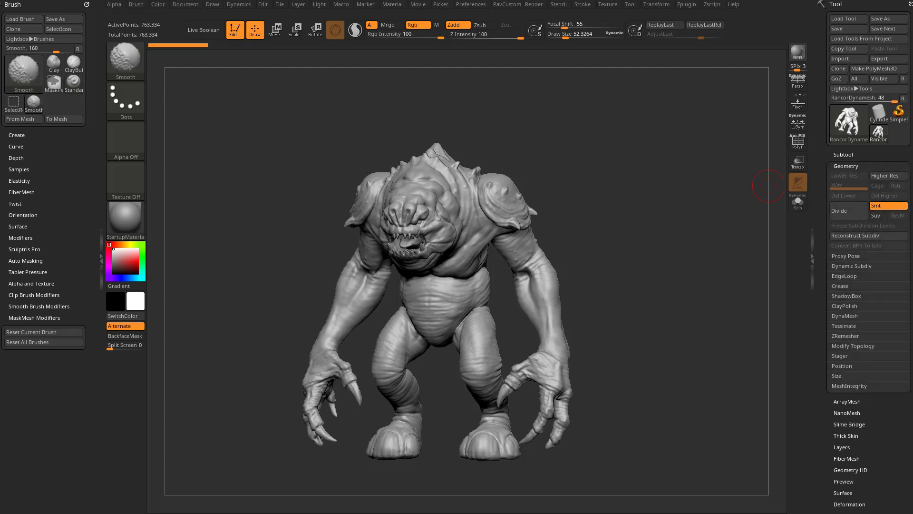
click(846, 256)
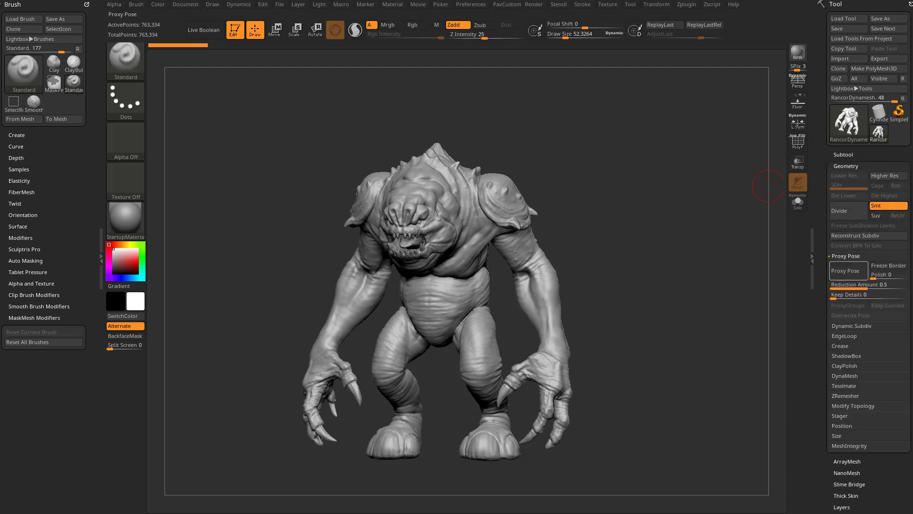
click(845, 271)
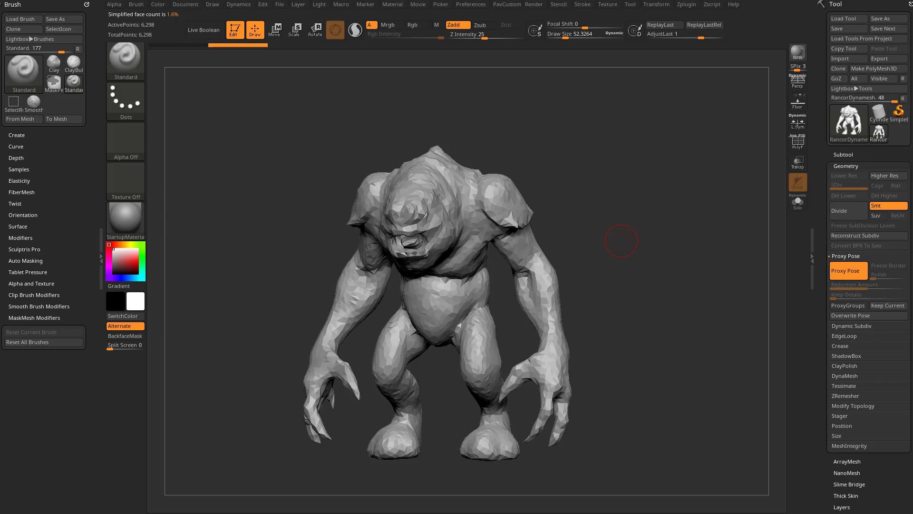
- Mask the whole body except both forearms and hands using the MaskLasso brush and an inverted mask
drag(616, 230, 574, 169)
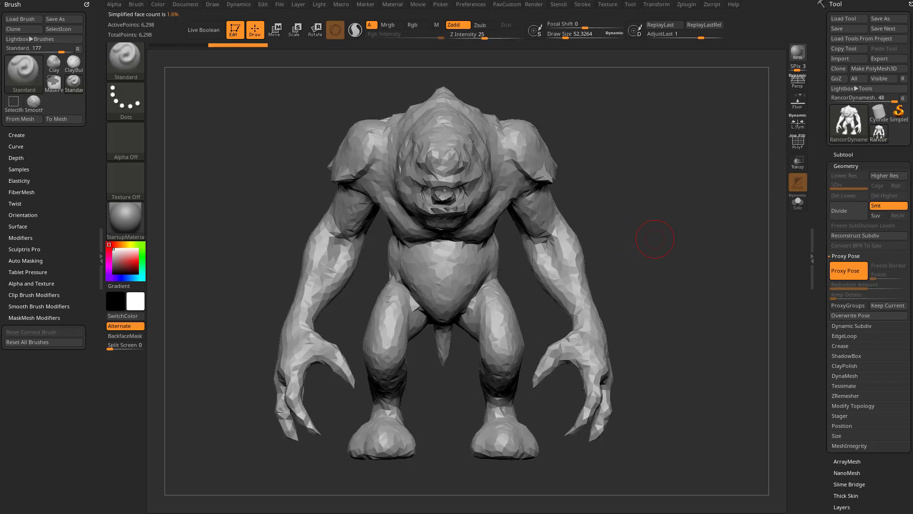
drag(654, 239, 653, 227)
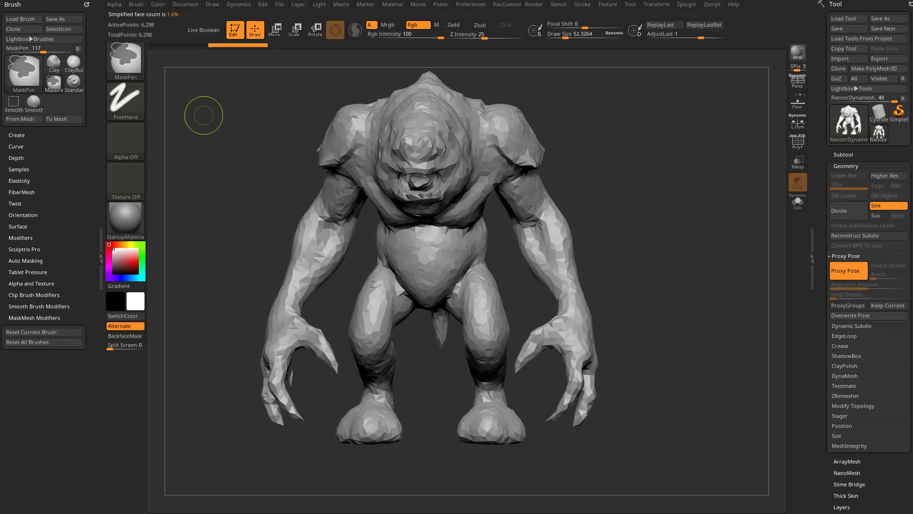
key(ctrl+b)
click(298, 110)
drag(666, 238, 666, 214)
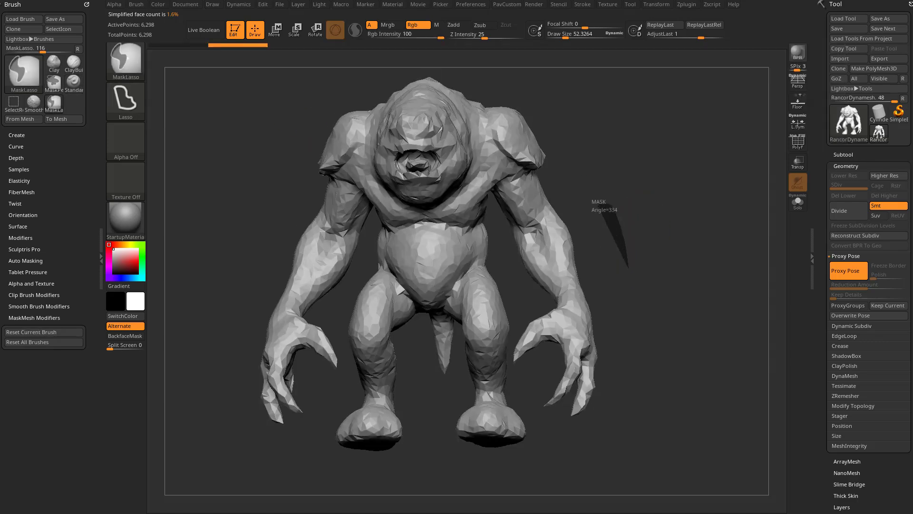
mouse_move(602, 205)
ctrl+mouse_down()
mouse_move(628, 271)
mouse_move(523, 333)
mouse_move(547, 376)
mouse_move(601, 209)
mouse_move(618, 209)
mouse_move(580, 217)
ctrl+mouse_up()
ctrl+click(579, 217)
- Rotate the unmasked forearms forward and upward at the elbows with the transform gizmo and return to Draw mode
key(w)
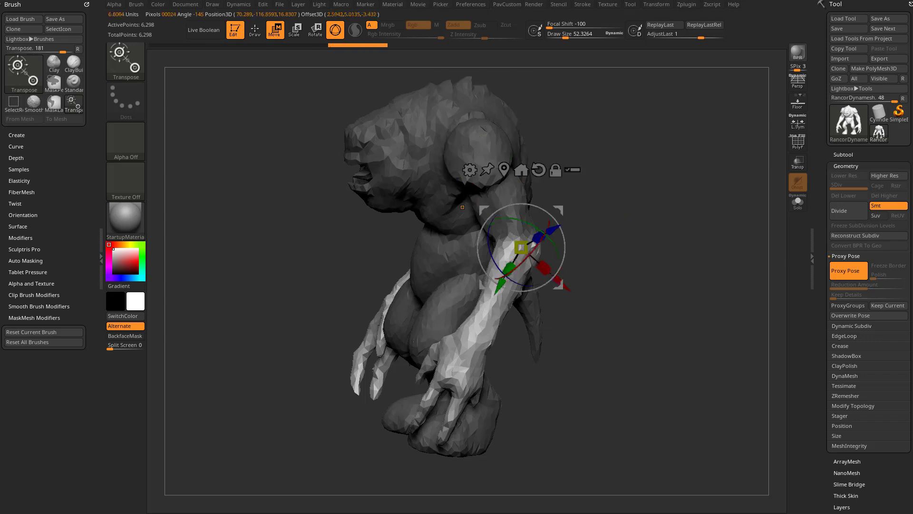
drag(537, 290, 504, 333)
key(e)
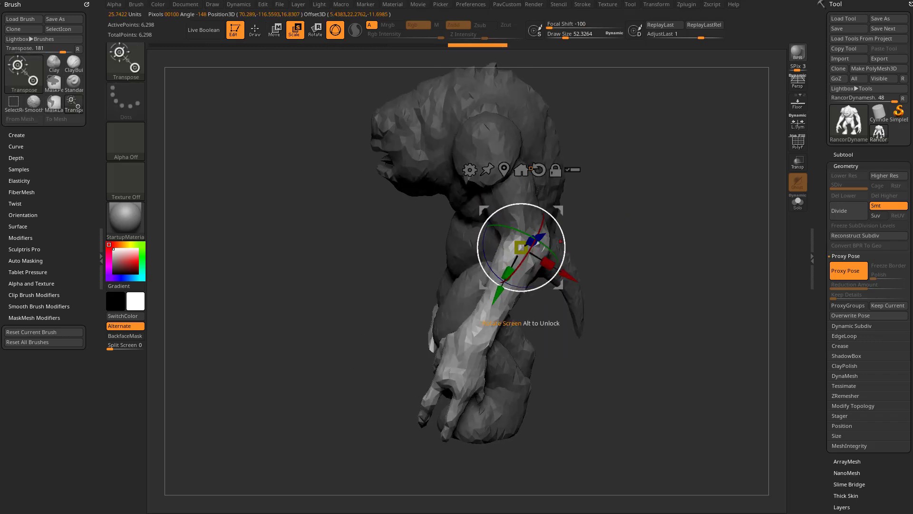
mouse_move(523, 266)
mouse_down()
mouse_move(495, 294)
mouse_move(520, 285)
mouse_move(504, 315)
mouse_move(447, 317)
mouse_move(520, 197)
mouse_up()
key(q)
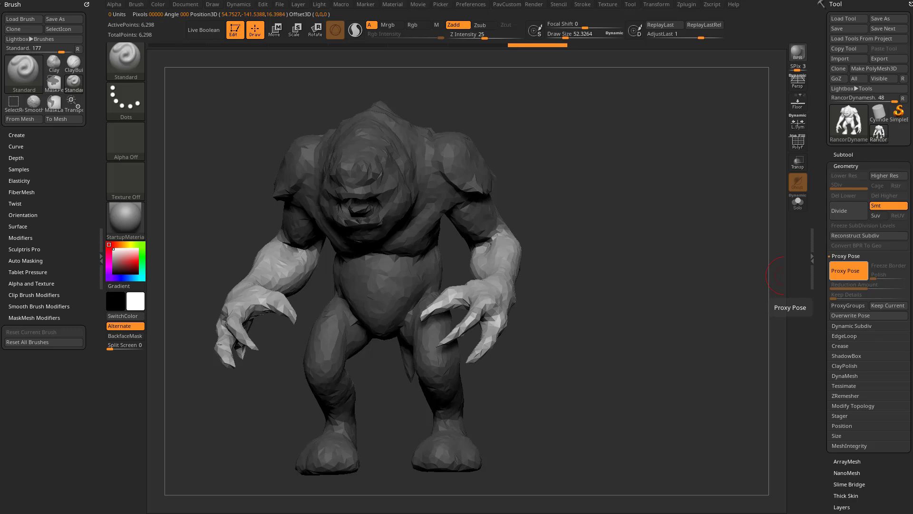
- Turn off Proxy Pose to transfer the bent forearms to the detailed mesh, and inspect the pose from several sides
click(845, 271)
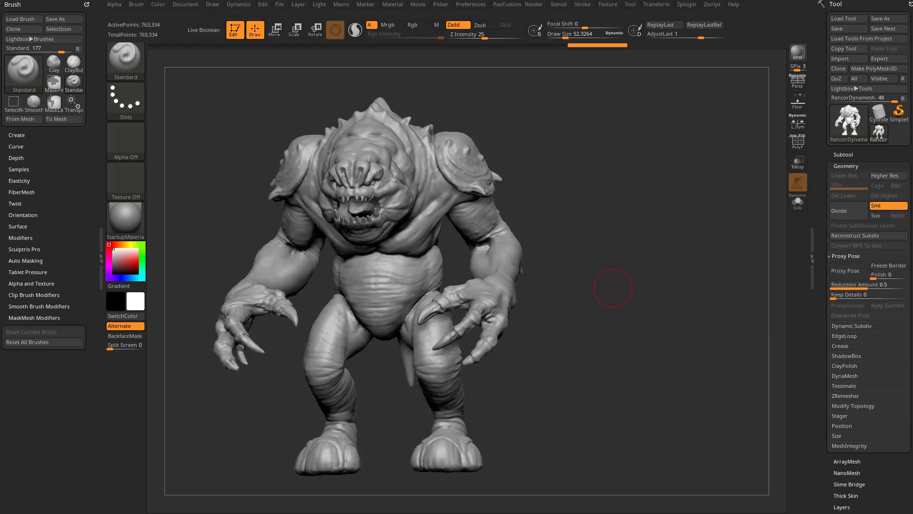
drag(562, 187, 535, 240)
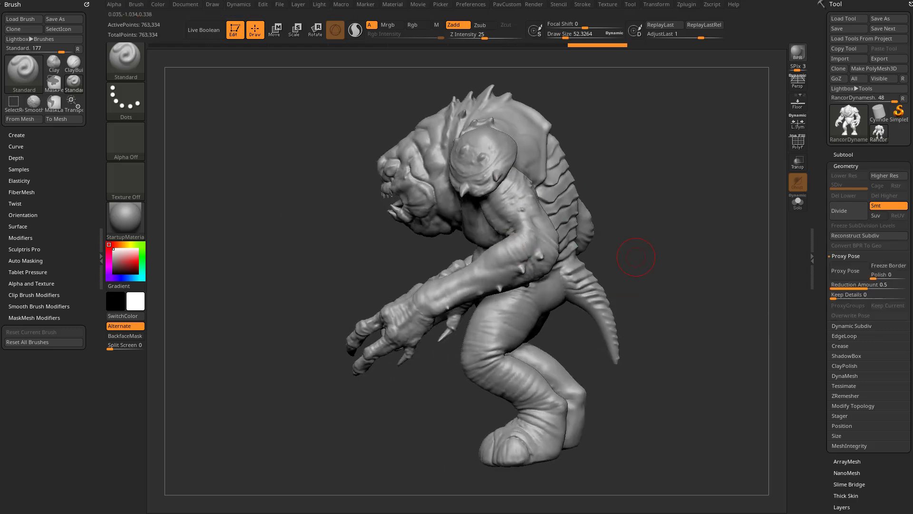
drag(511, 314, 680, 206)
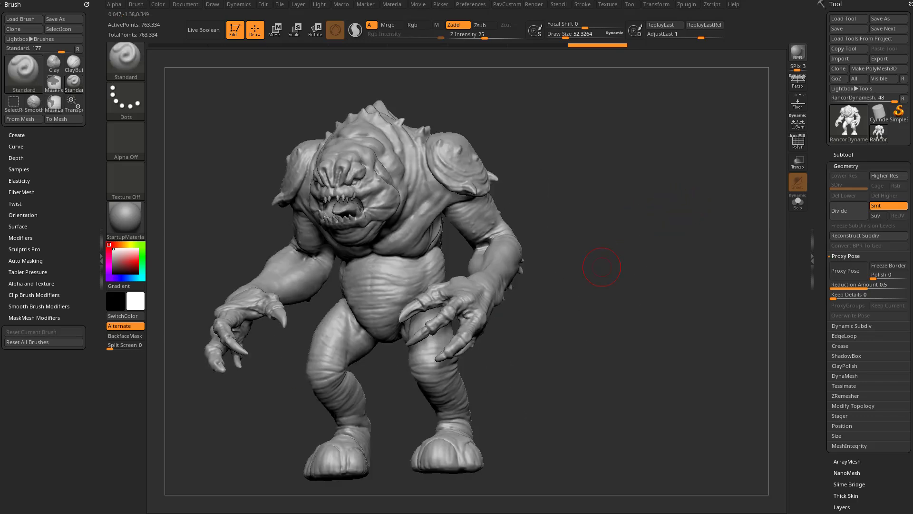
key([)
shift+drag(550, 218, 454, 190)
drag(595, 246, 536, 244)
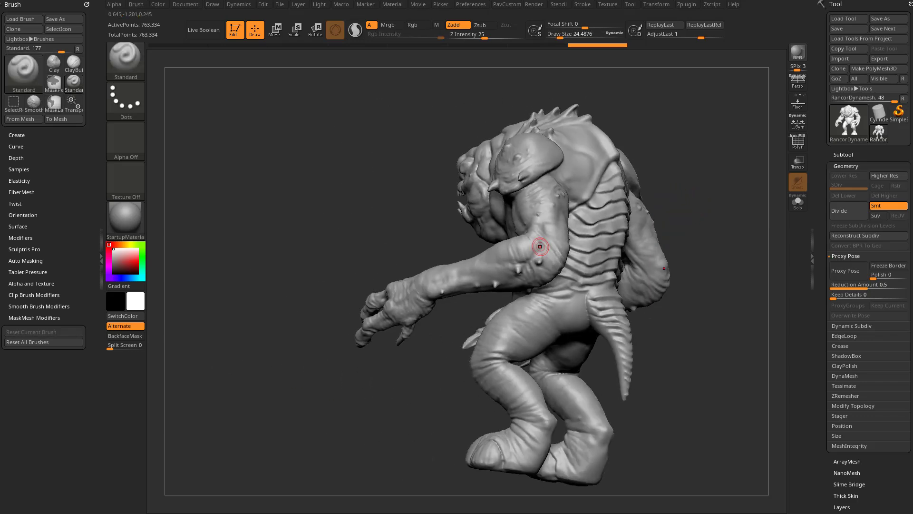
drag(332, 320, 644, 164)
- Undo the forearm pose and generate the Proxy Pose mesh again from the original model
key(ctrl)
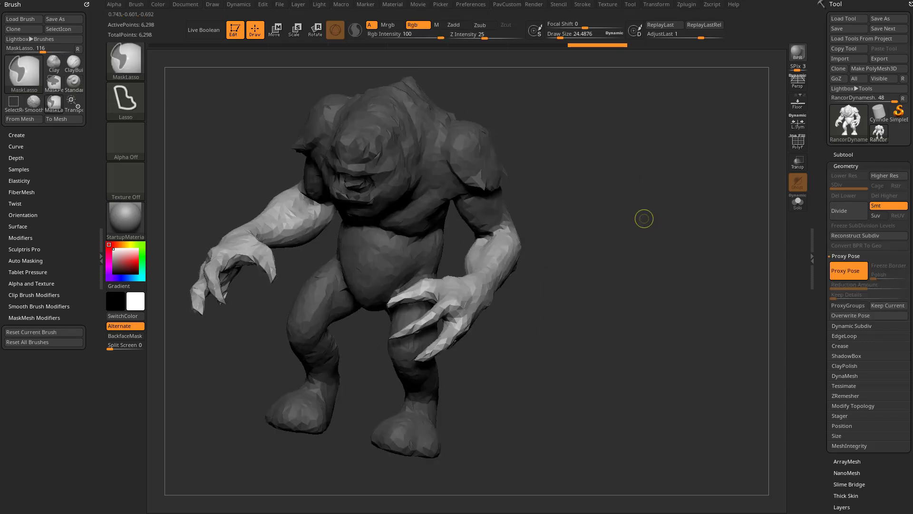
ctrl+drag(604, 259, 619, 235)
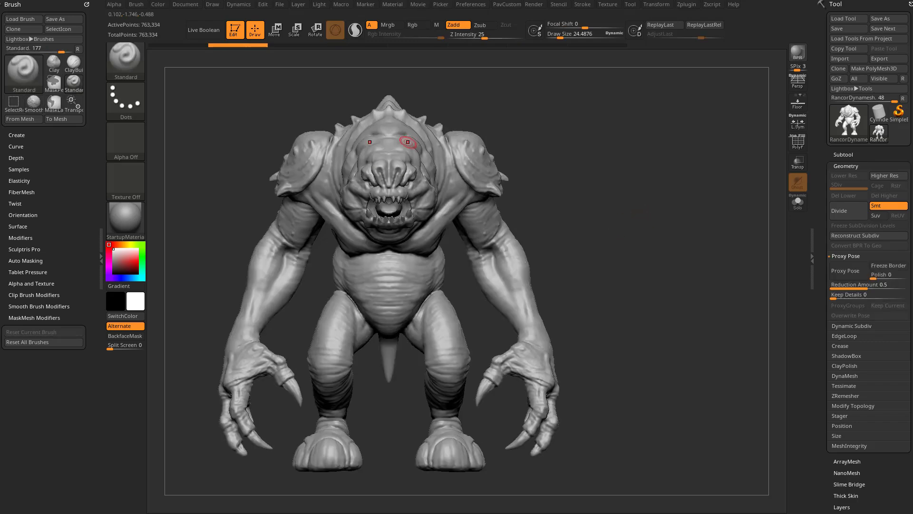
click(845, 271)
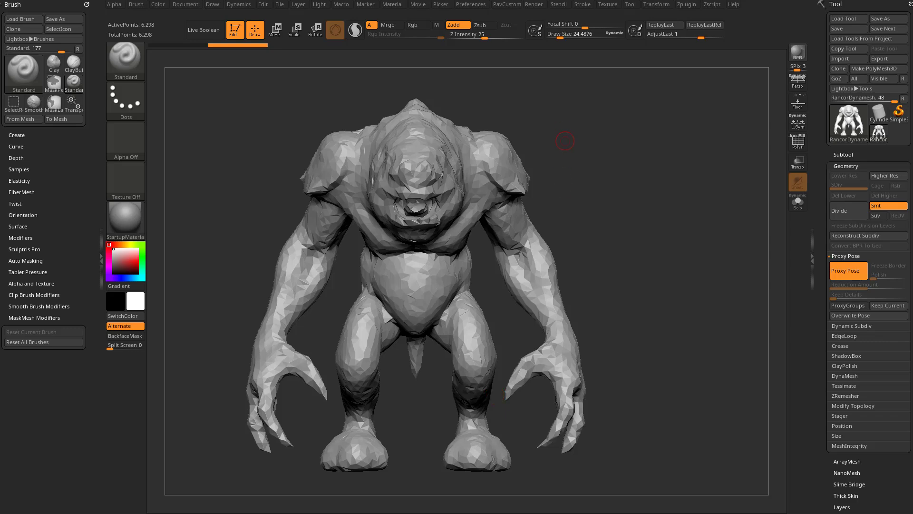
drag(565, 141, 595, 192)
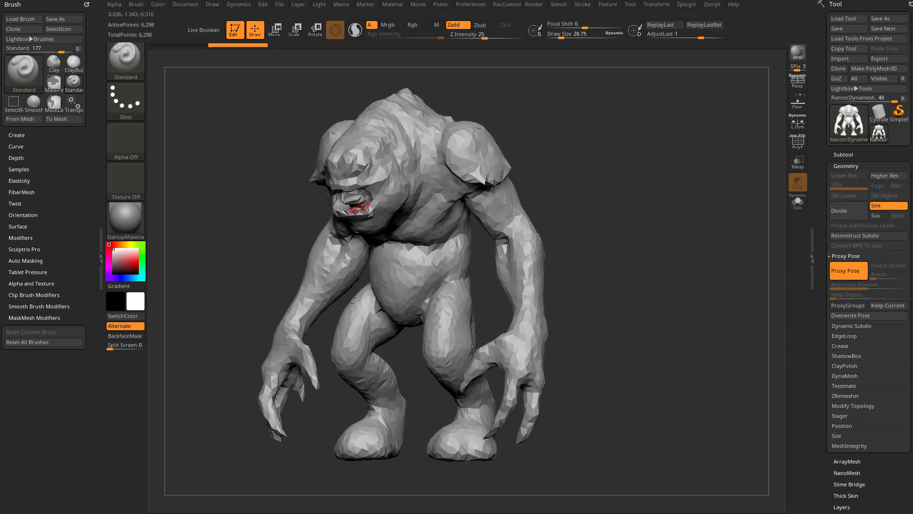
shift+drag(486, 327, 644, 246)
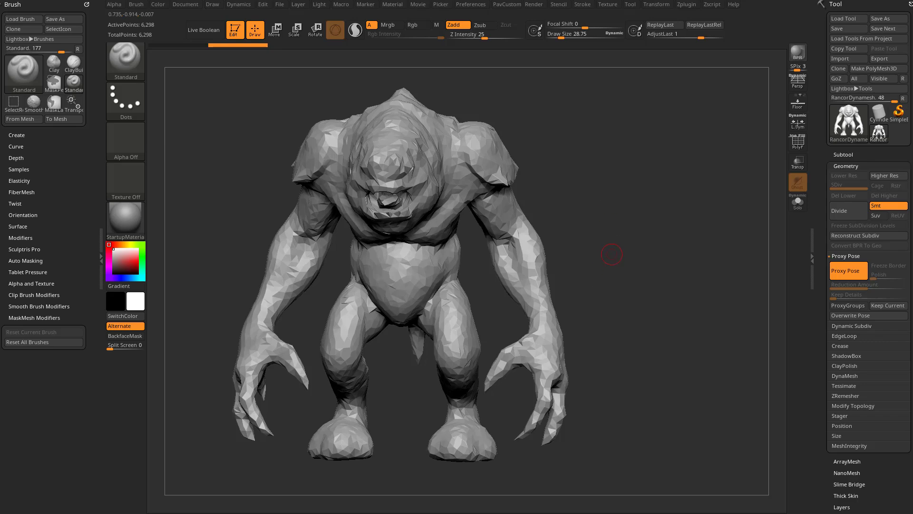
- Append a ZSphere to the Rancor tool as a new subtool
click(843, 155)
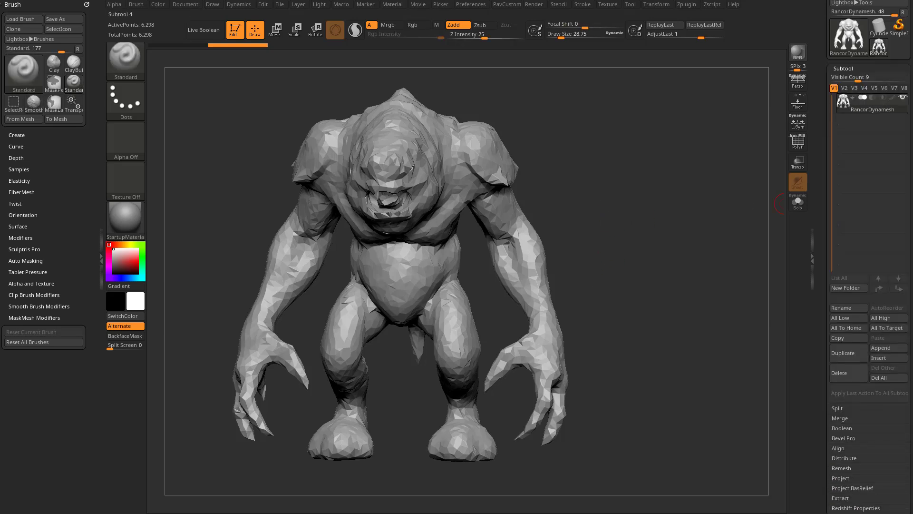
mouse_move(615, 200)
mouse_down()
mouse_move(713, 214)
mouse_move(616, 271)
mouse_up()
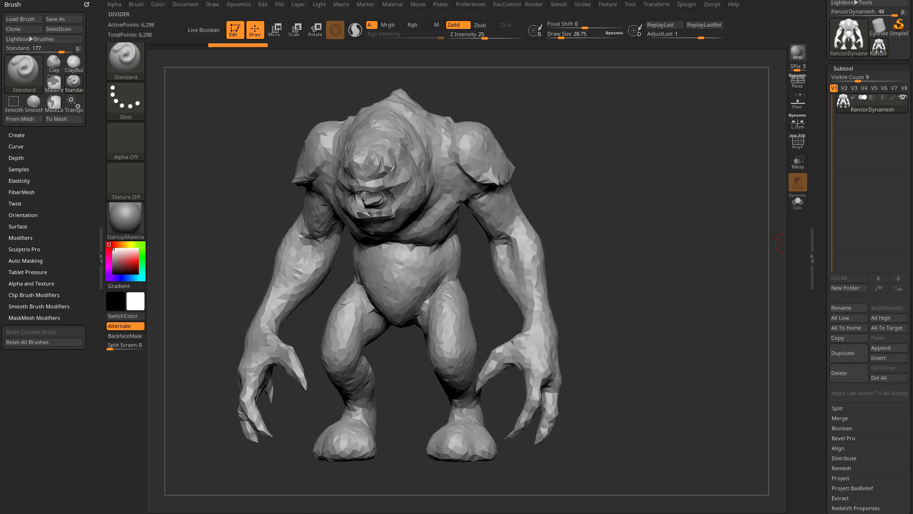
scroll(868, 256, down, 3)
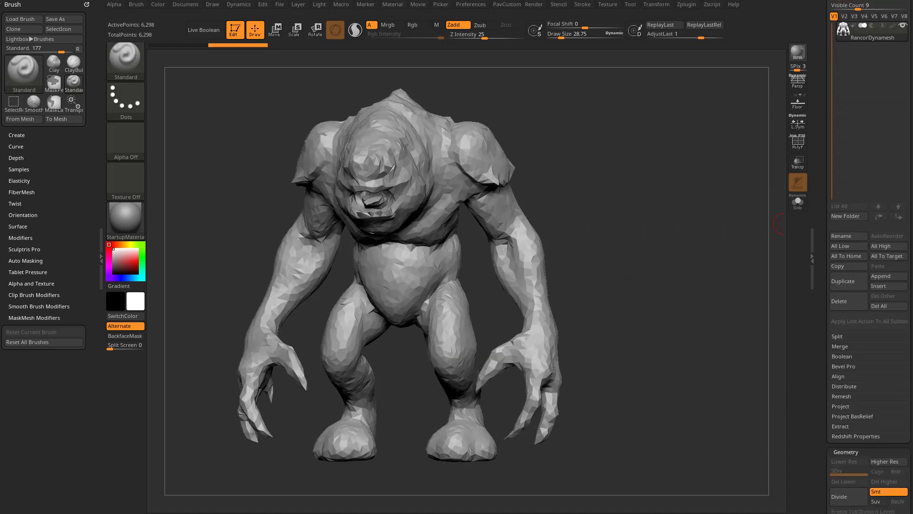
scroll(869, 257, up, 5)
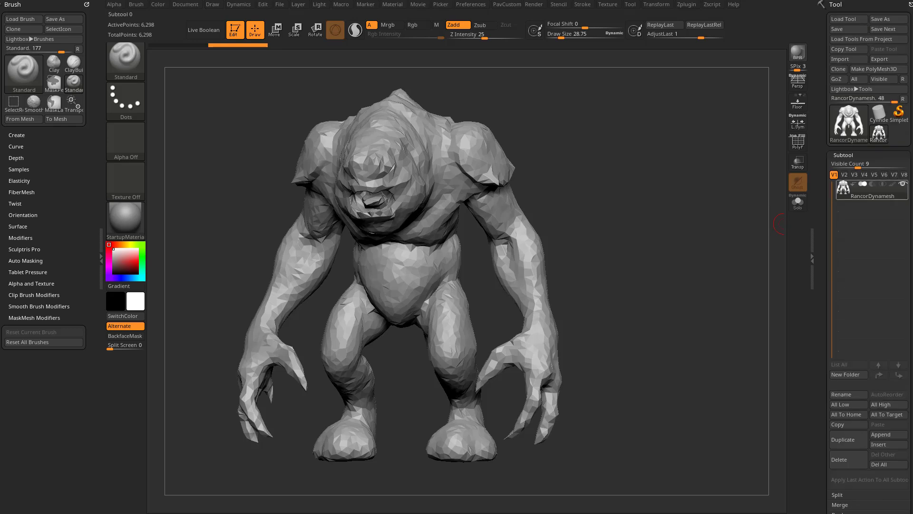
scroll(868, 257, down, 6)
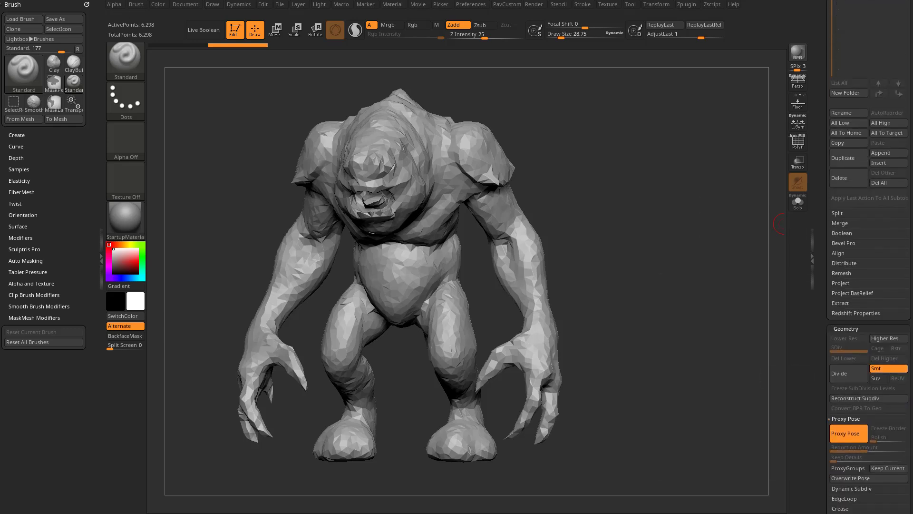
scroll(868, 257, down, 4)
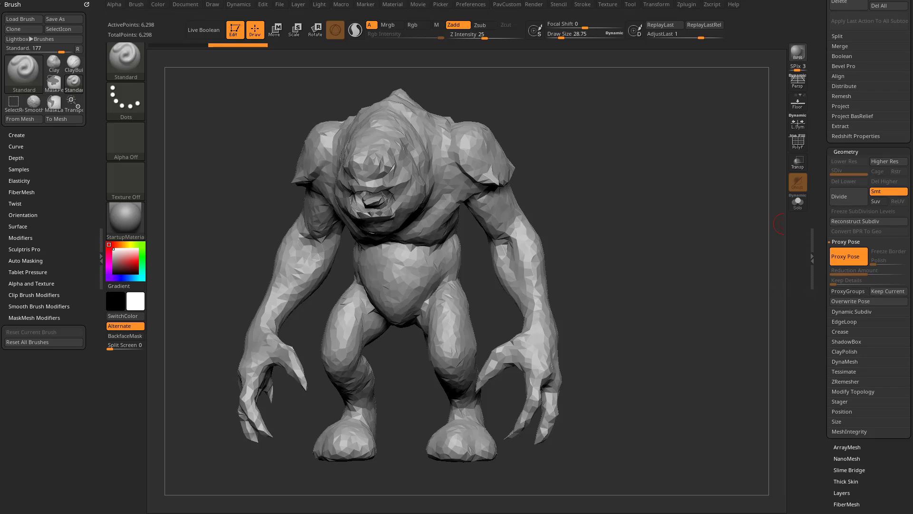
scroll(868, 285, up, 8)
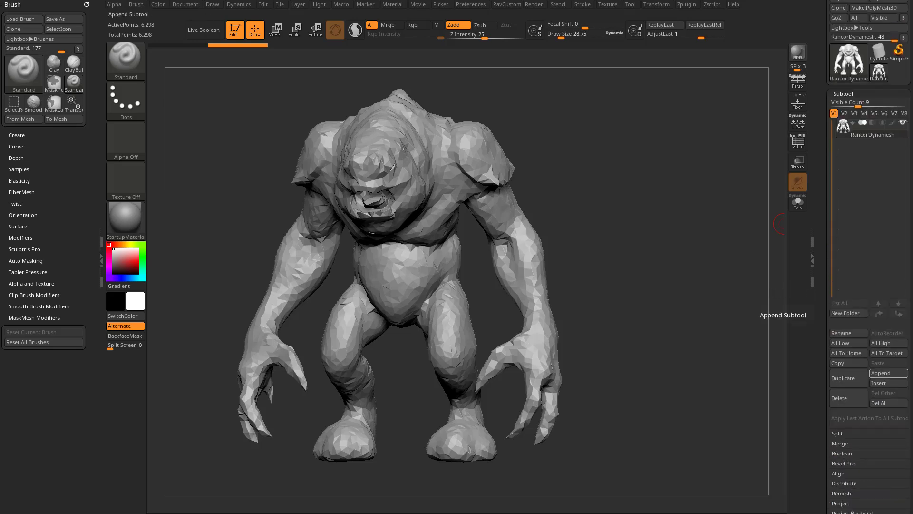
click(888, 372)
click(639, 376)
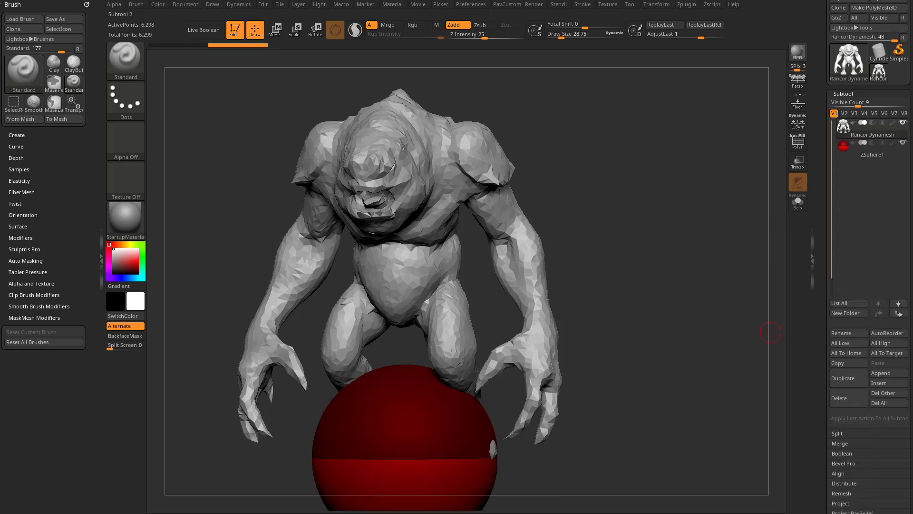
- Make the ZSphere the active subtool and turn on ghosted transparency for the Rancor mesh
click(872, 148)
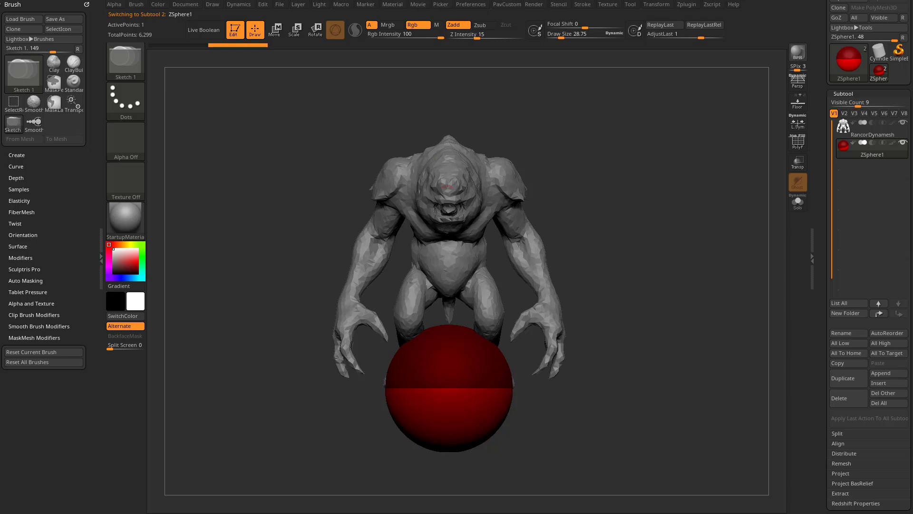
click(798, 161)
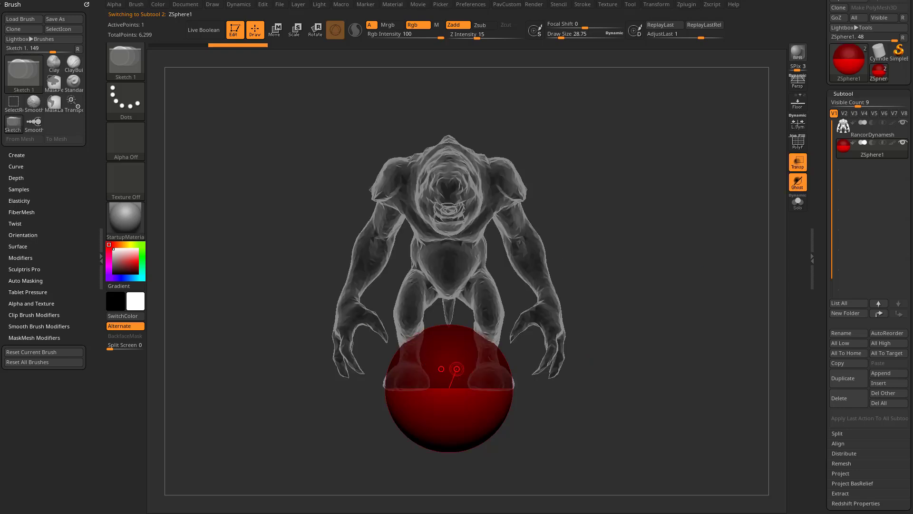
- Move the ZSphere up into the Rancor's lower torso and scale it down to a small root sphere
key(e)
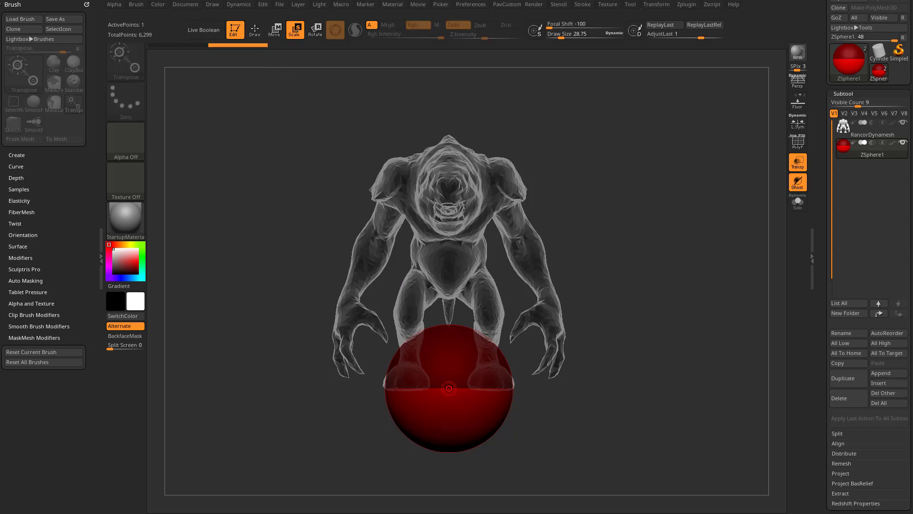
key(r)
key(w)
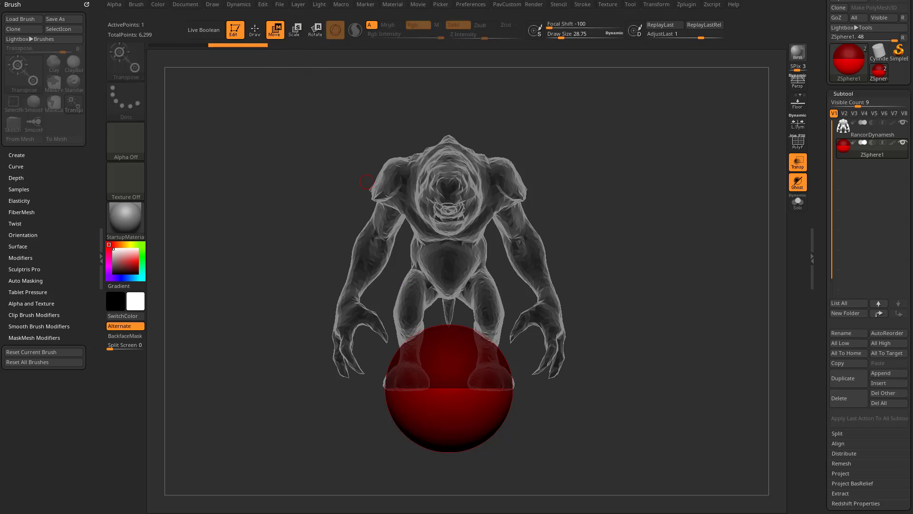
drag(456, 329, 505, 231)
key(e)
key(f)
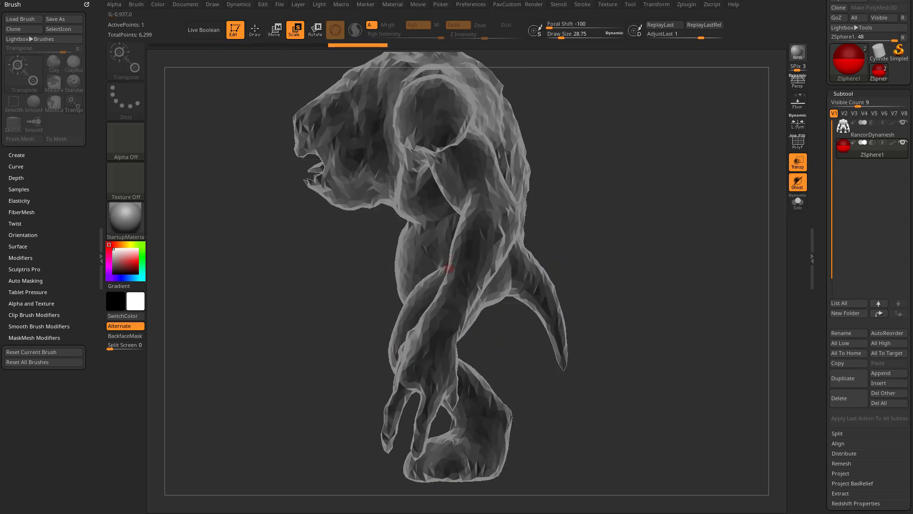
shift+drag(587, 198, 568, 220)
key(w)
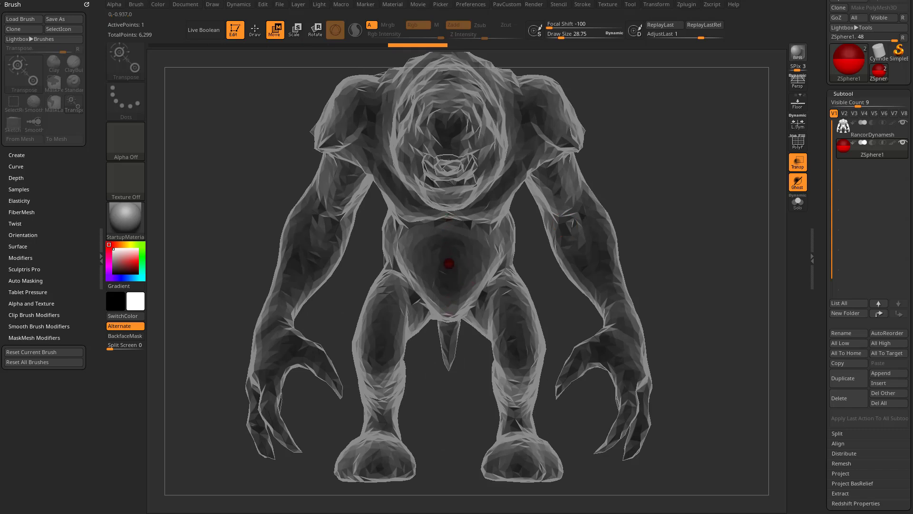
- Set the draw size to about 4.6 and switch to Draw mode for working on the root ZSphere
key(s)
mouse_move(649, 218)
mouse_down()
mouse_move(640, 218)
mouse_move(649, 204)
mouse_move(542, 216)
mouse_up()
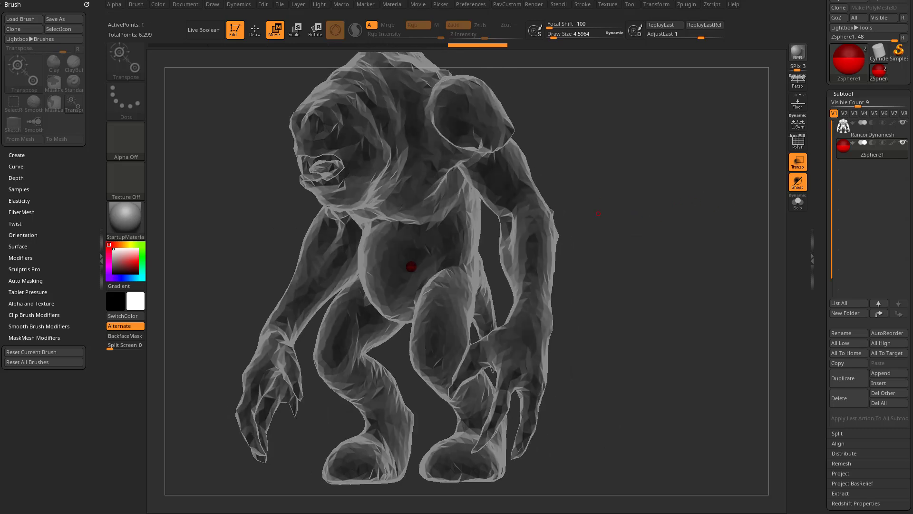
drag(598, 214, 566, 218)
key(shift+a)
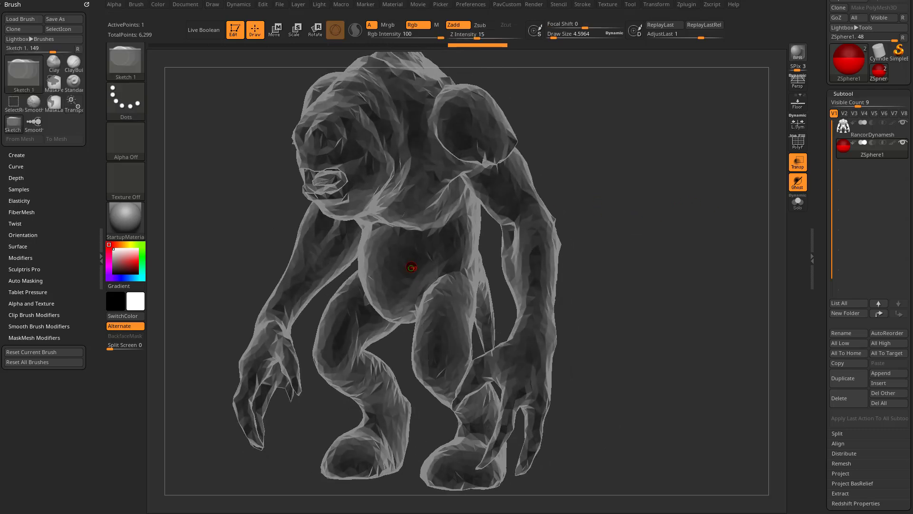
ctrl+right_drag(409, 267, 440, 282)
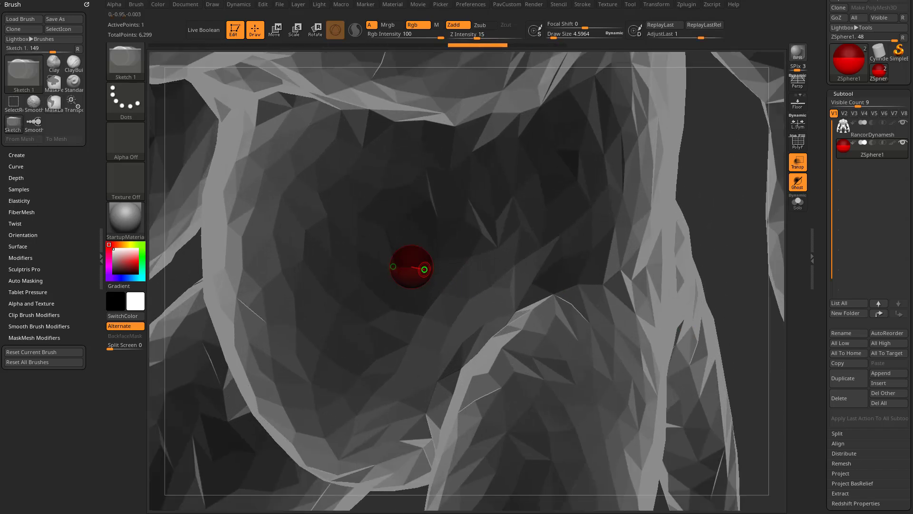
- Make sure symmetry across the X axis is active for the ZSphere rig
click(660, 5)
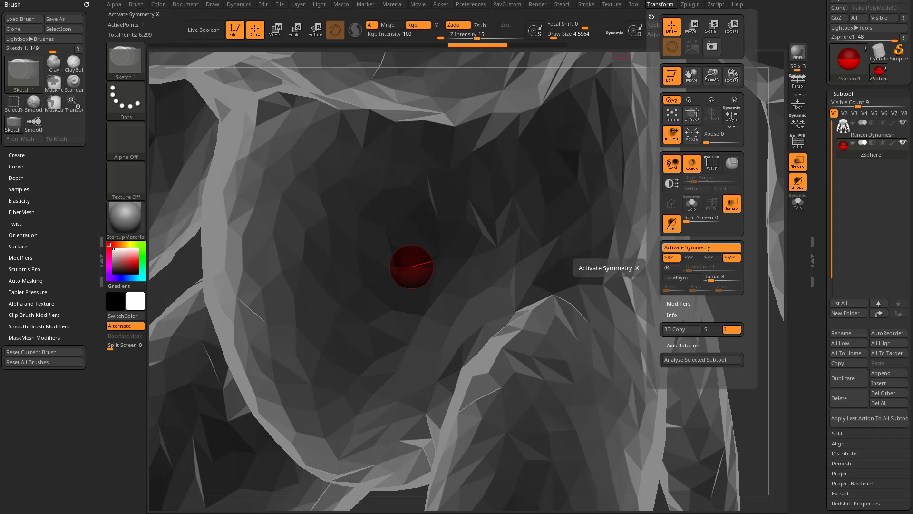
click(687, 247)
key(f)
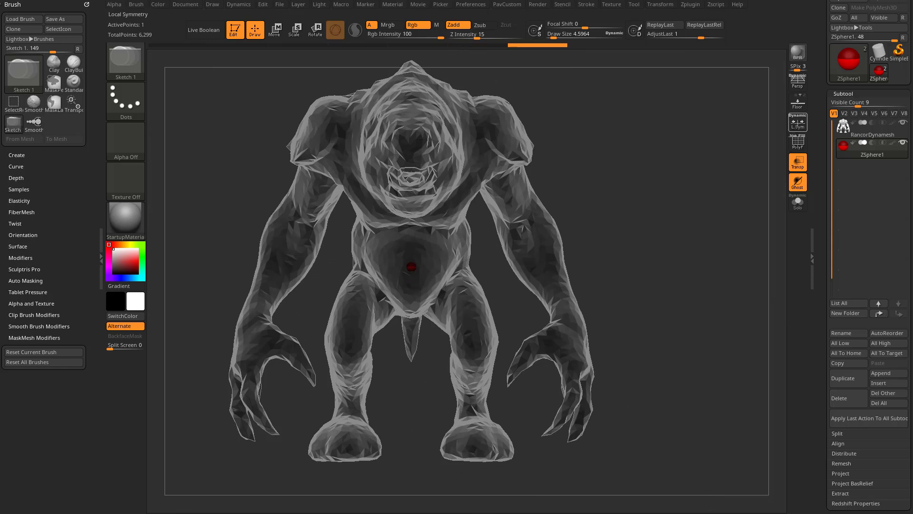
- Show the floor grid briefly to check the model's axis orientation, and hide it again
click(797, 102)
drag(771, 114, 746, 247)
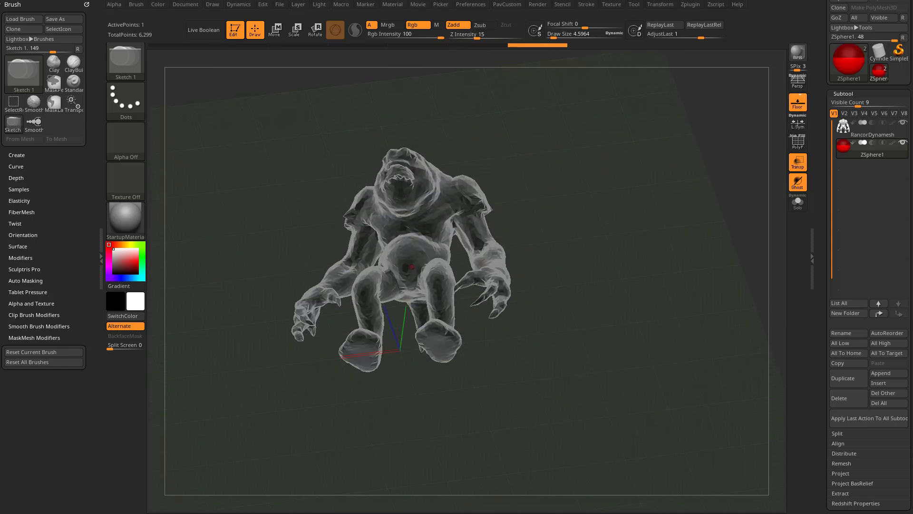
click(798, 103)
- Add a mirrored pair of child ZSpheres to the sides of the root sphere in the pelvis
shift+drag(742, 143, 443, 282)
drag(552, 263, 419, 272)
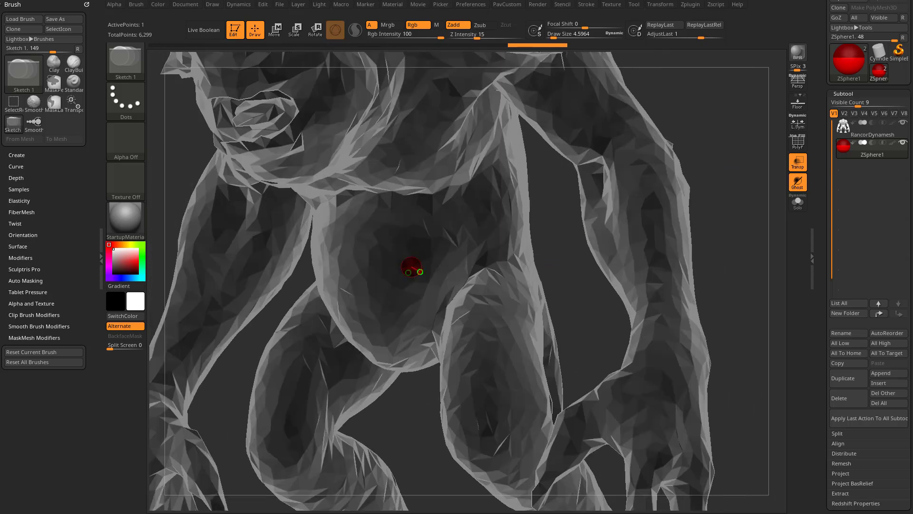
click(417, 266)
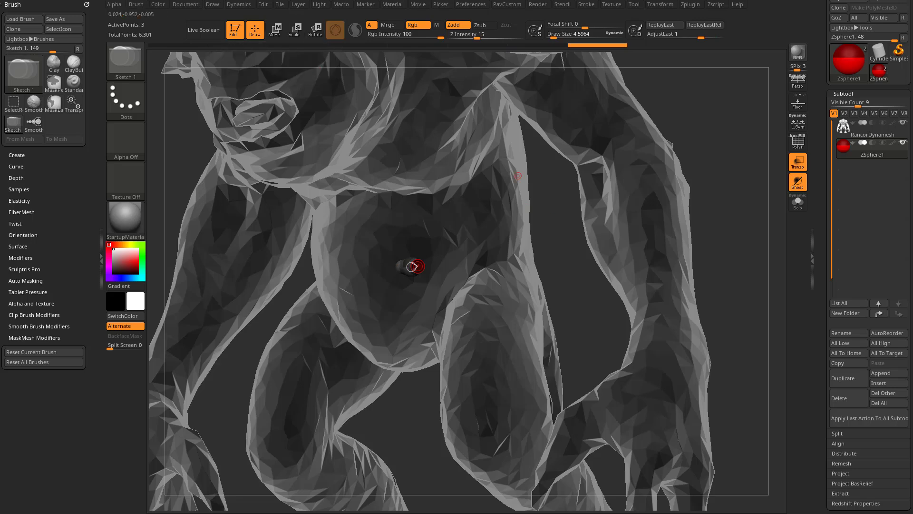
mouse_move(518, 175)
mouse_down()
mouse_move(527, 177)
mouse_move(491, 270)
mouse_up()
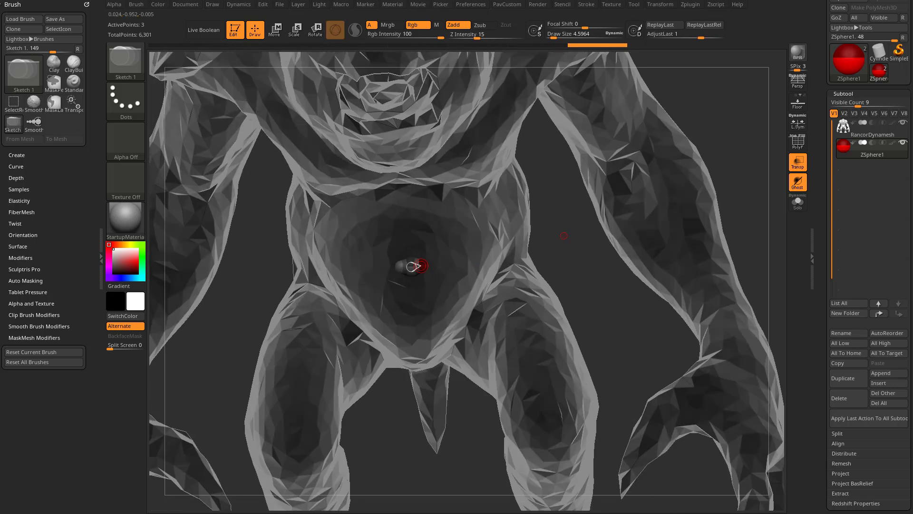
- Set the draw size to 1 for adding small ZSpheres
key(s)
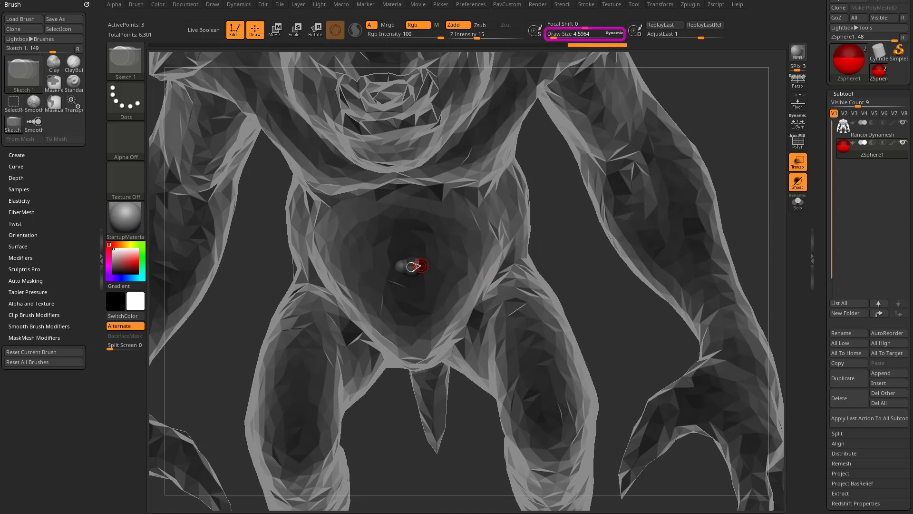
text(5.44)
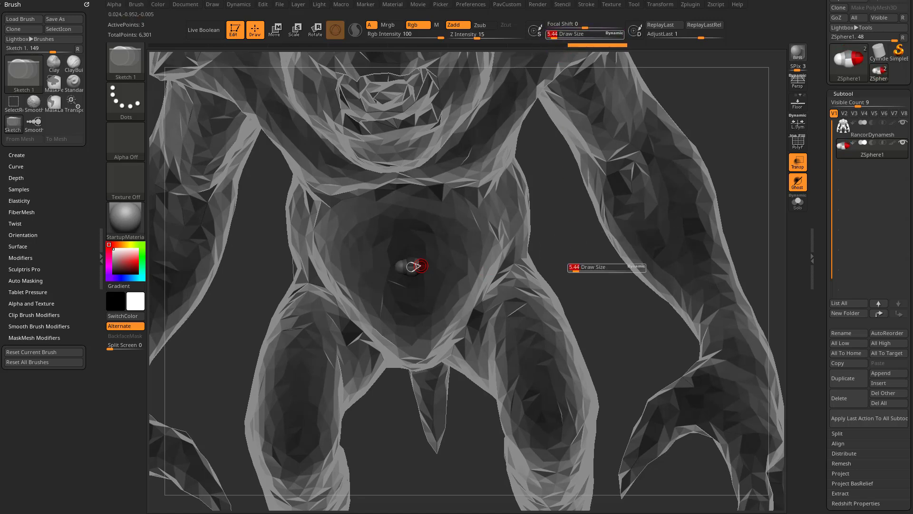
key(BackSpace)
key(BackSpace)
key(BackSpace)
key(BackSpace)
text(1)
key(Return)
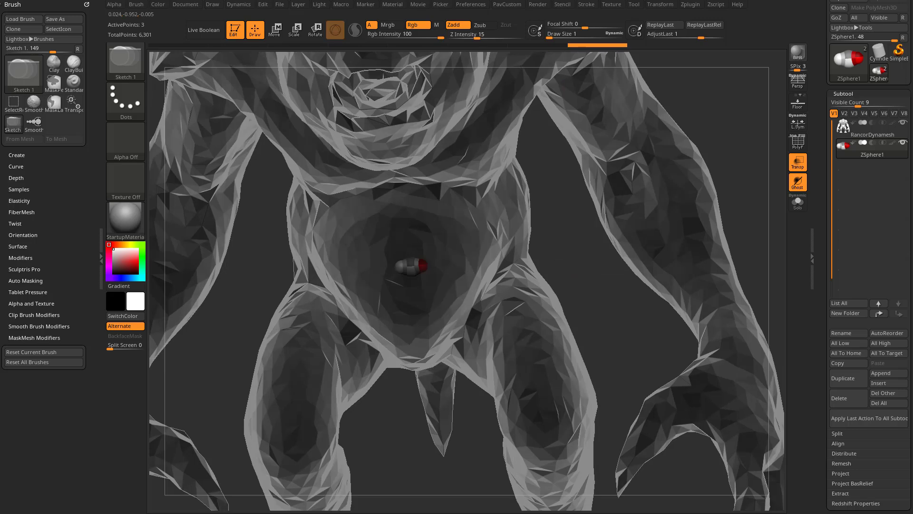
- Move the mirrored child ZSpheres out to the hip joints and add a new pair of ZSpheres on them
key(w)
drag(418, 266, 478, 283)
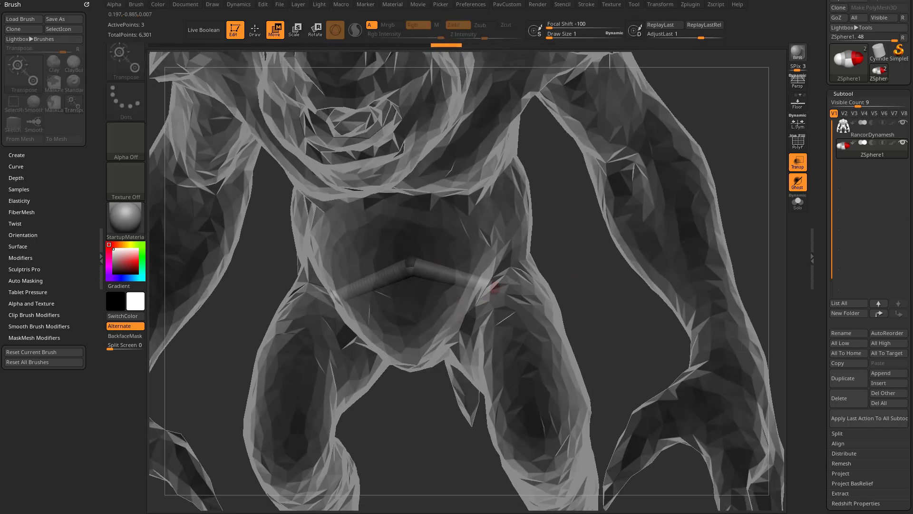
key(q)
drag(496, 292, 494, 289)
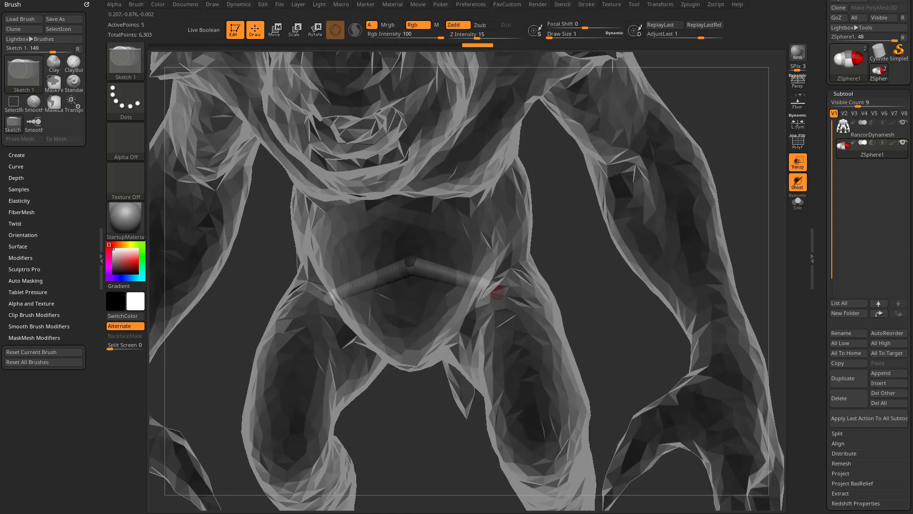
- Nudge the new ZSpheres slightly down from the hips and set the draw size back to 1
key(s)
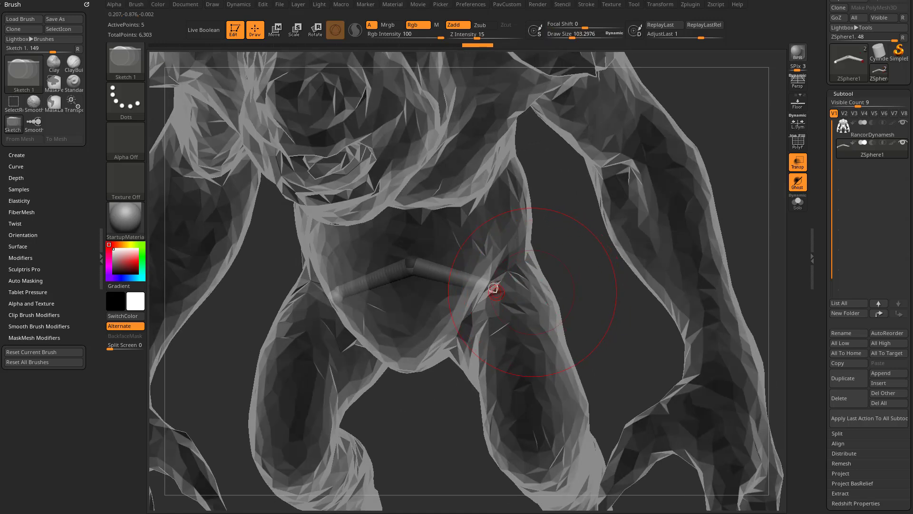
key(w)
mouse_move(497, 295)
mouse_down()
mouse_move(501, 270)
mouse_move(504, 302)
mouse_up()
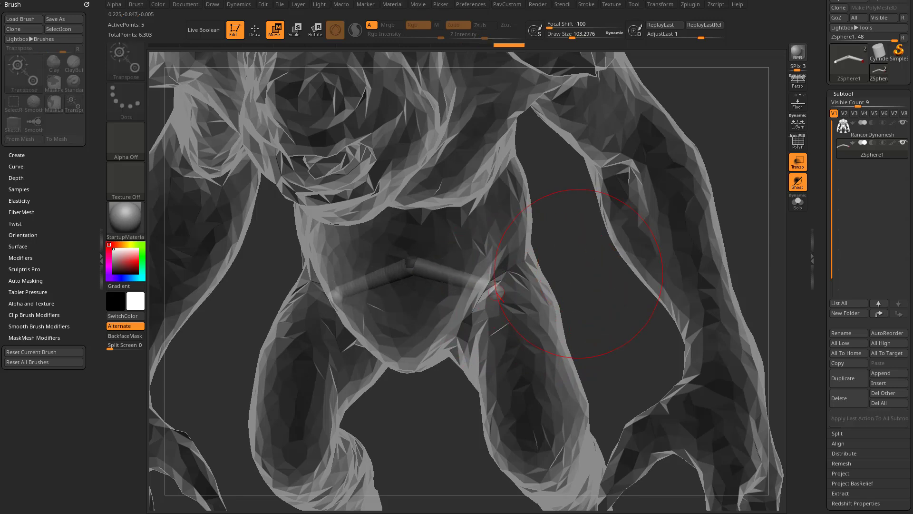
key(s)
drag(588, 274, 555, 275)
- Pull the leg ZSpheres down from the hips through the legs and place them at the front of the feet
key(f)
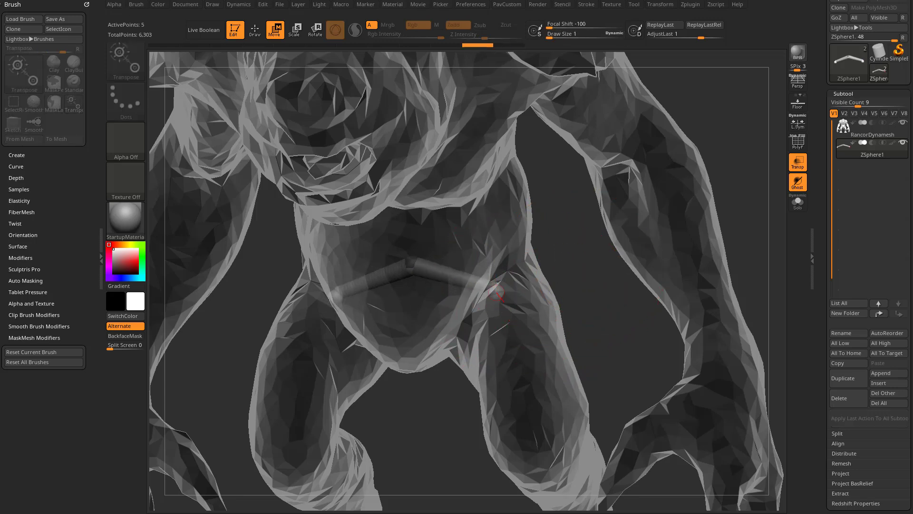
scroll(466, 281, up, 3)
key(f)
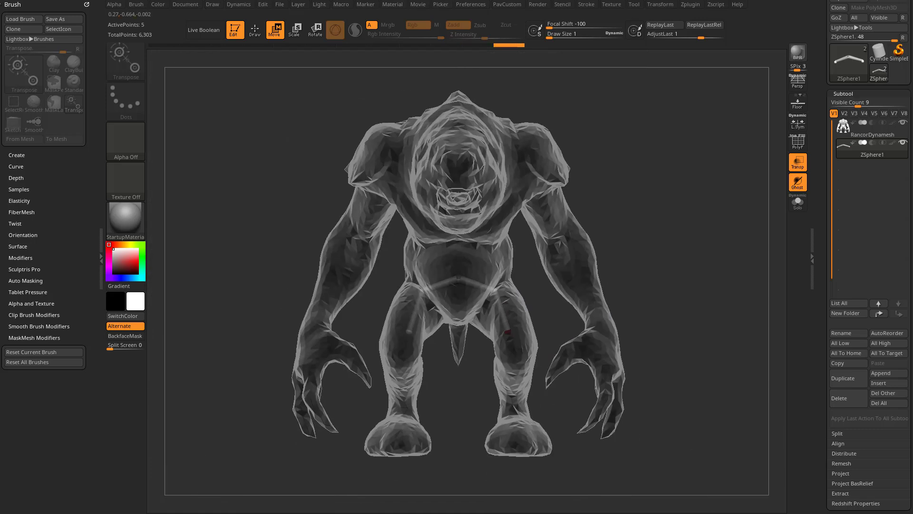
drag(518, 381, 571, 342)
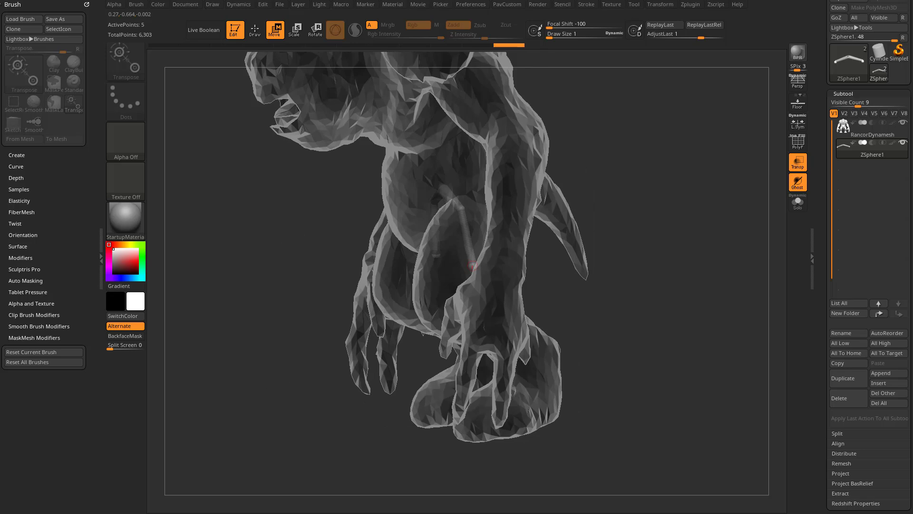
drag(473, 265, 547, 266)
drag(480, 267, 473, 420)
drag(618, 419, 547, 418)
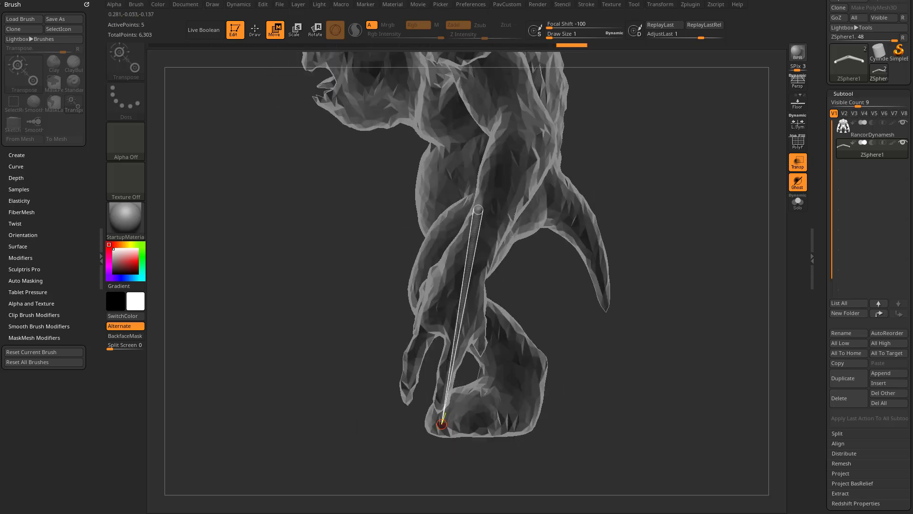
drag(435, 422, 447, 423)
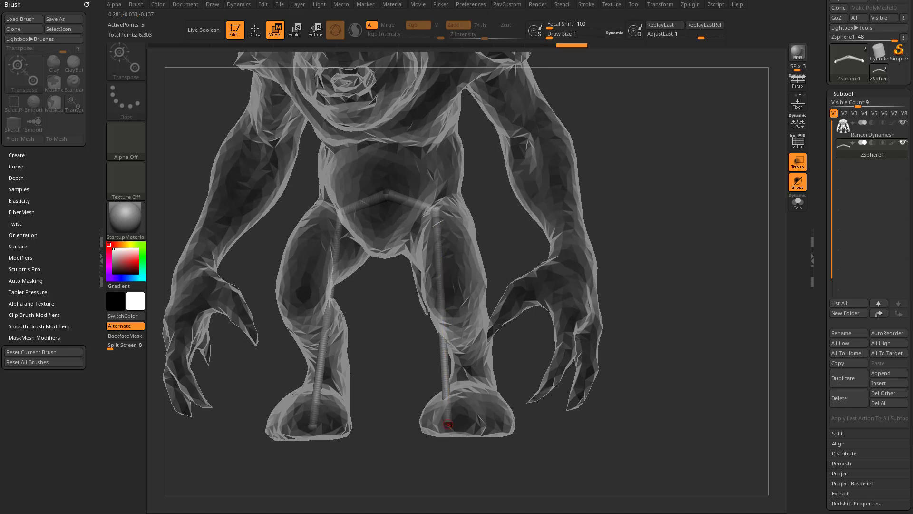
- Insert a joint in the middle of the leg chain and move it forward into the knee
drag(642, 428, 523, 419)
key(q)
click(446, 293)
key(w)
drag(445, 299, 401, 295)
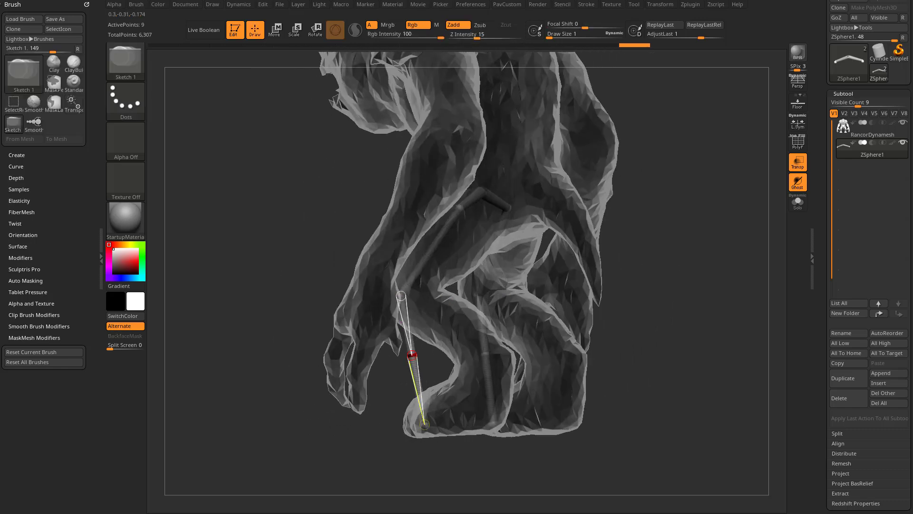
- Insert ankle and heel joints between the knee and toe, and position them inside the lower leg and foot
click(410, 363)
drag(476, 361, 509, 412)
drag(665, 285, 533, 291)
drag(628, 414, 689, 413)
drag(488, 414, 448, 313)
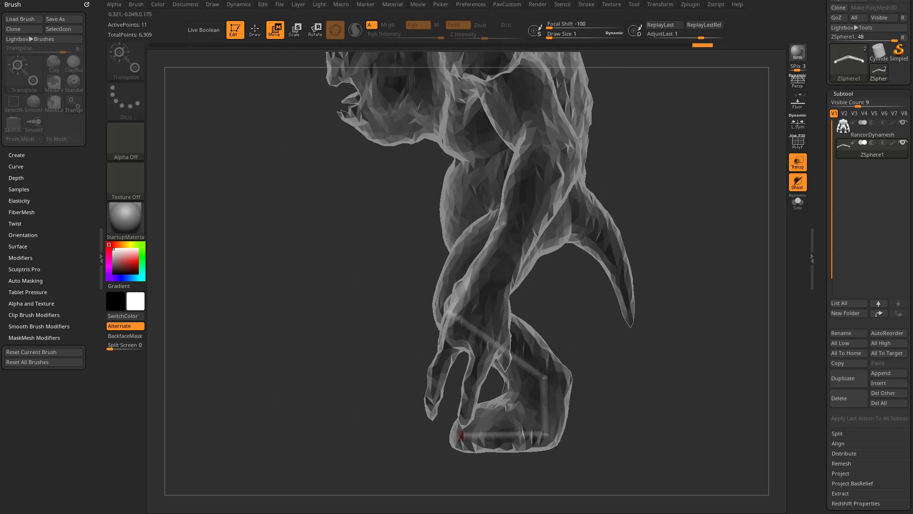
drag(545, 434, 539, 418)
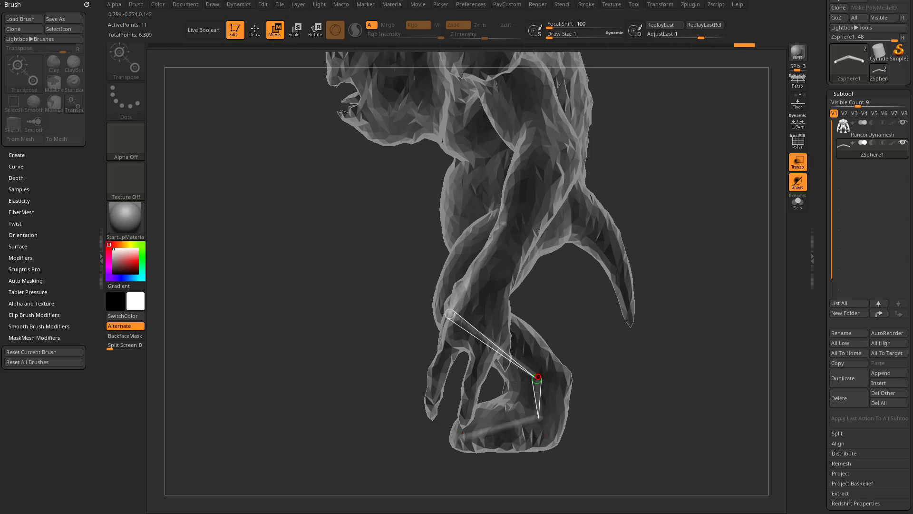
- Center the knee joint inside the leg and check the leg chain's placement from other angles
drag(690, 380, 609, 381)
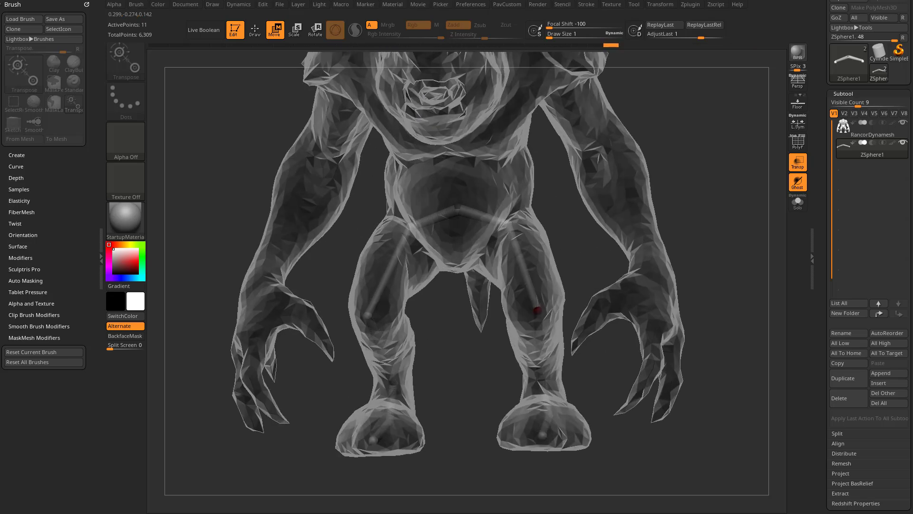
drag(535, 310, 595, 307)
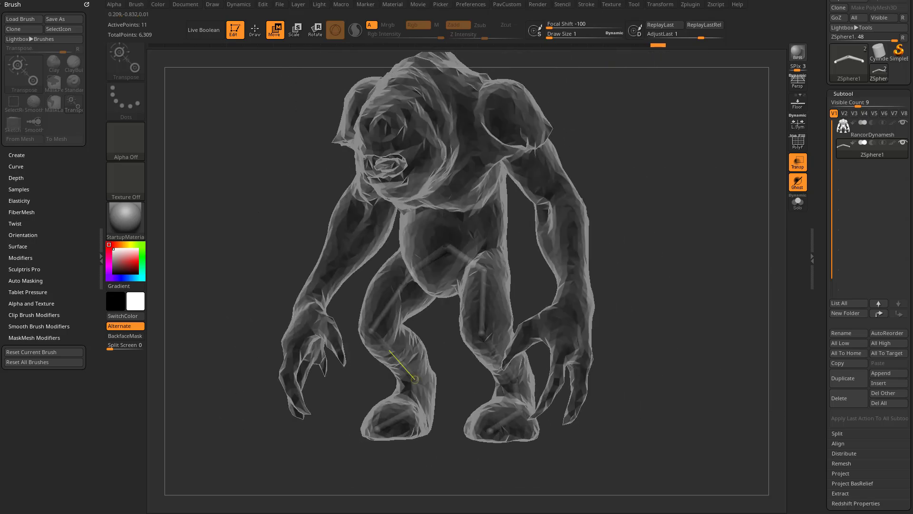
alt+drag(415, 379, 398, 333)
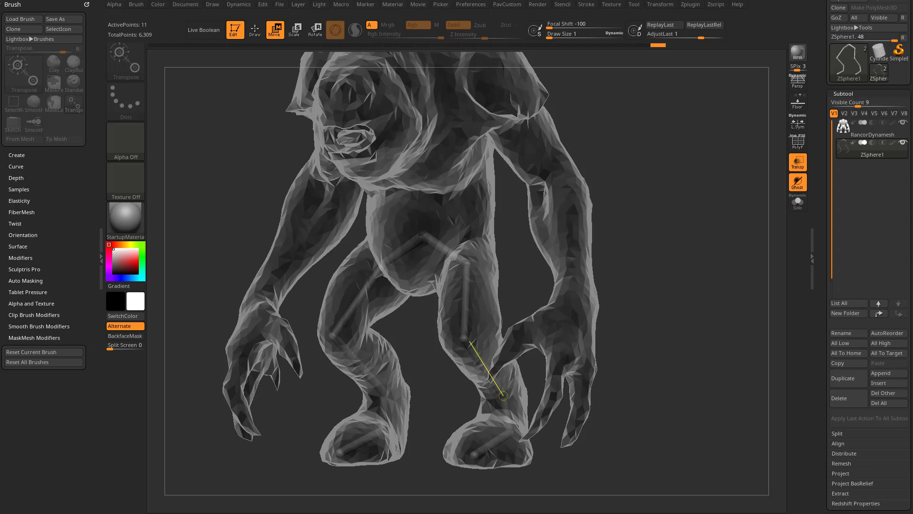
- Try to add a ZSphere on the root and move it up as the start of the spine
key(q)
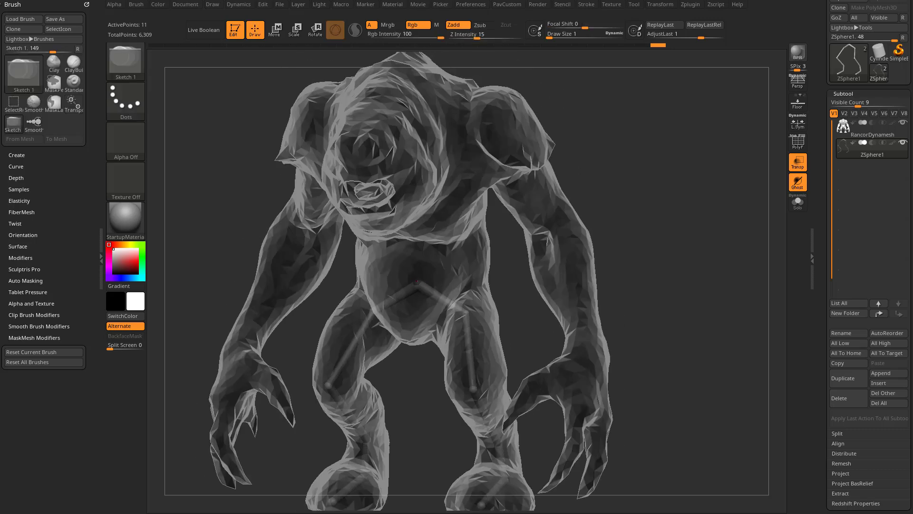
drag(416, 281, 413, 286)
key(w)
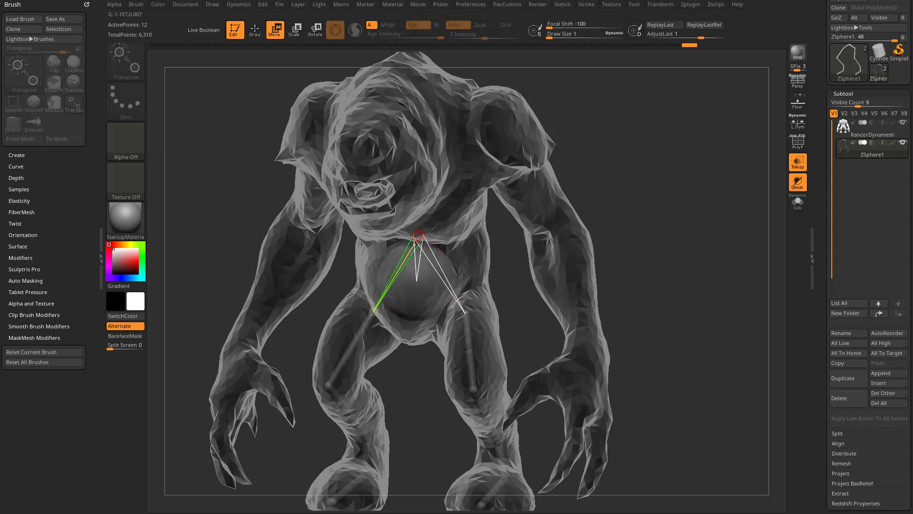
drag(461, 310, 418, 285)
key(ctrl+z)
key(ctrl+z)
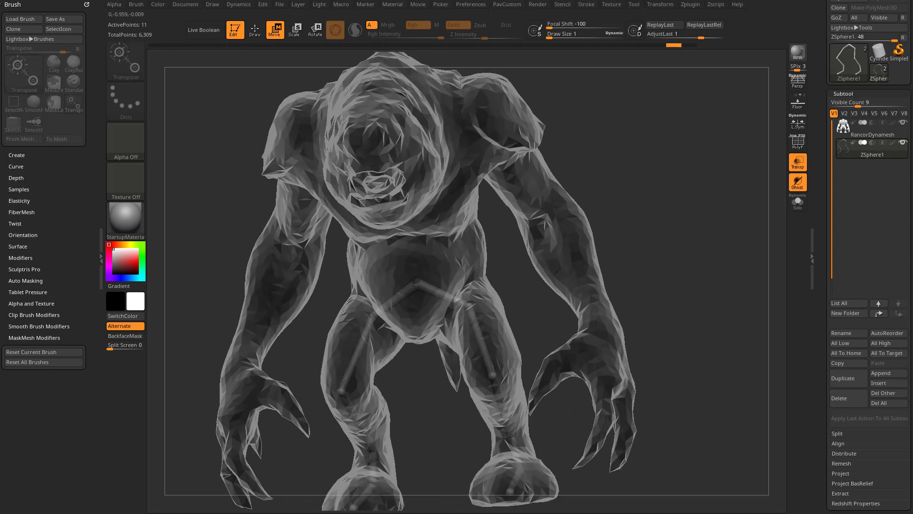
- Return to Draw mode and open the Curves Helper options for the ZSphere rig
key(q)
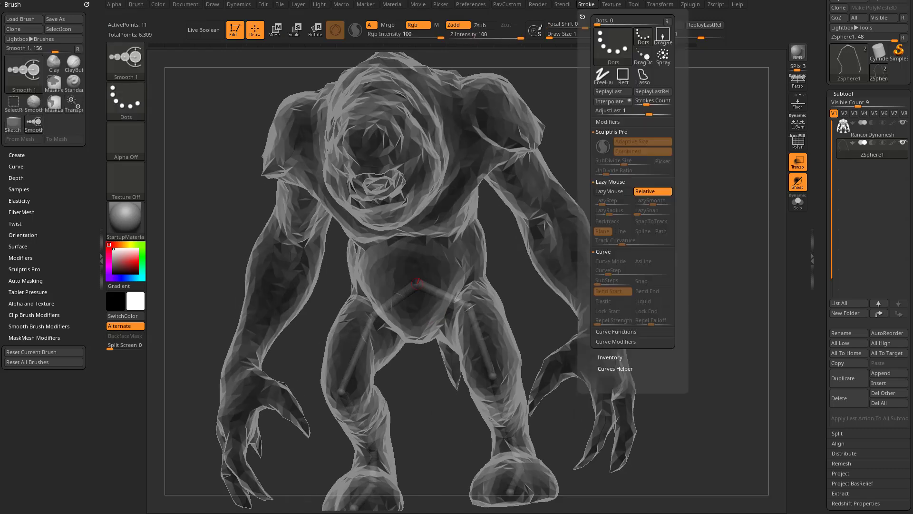
key(shift)
click(615, 369)
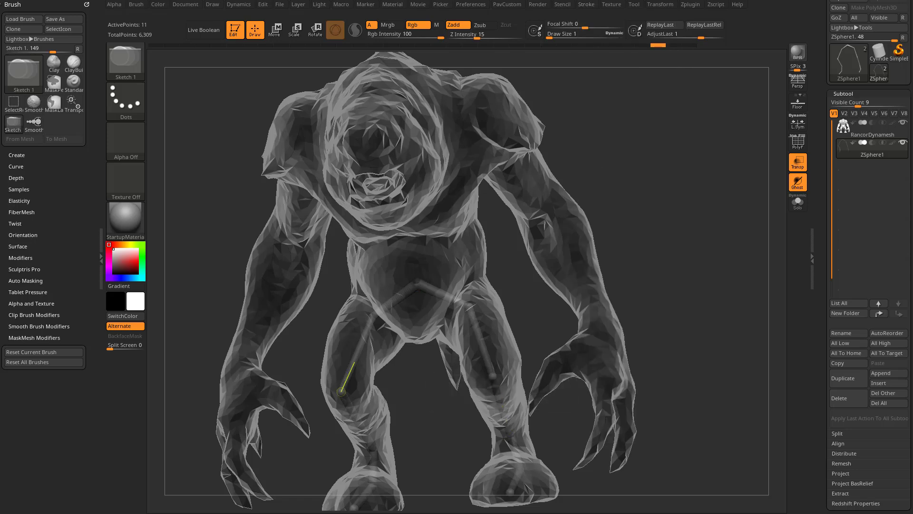
- Add a ZSphere on top of the root and move it up into the torso to start the spine
mouse_move(376, 305)
alt+right_down()
mouse_move(371, 249)
mouse_move(370, 260)
alt+right_up()
right_drag(502, 386, 487, 375)
click(403, 235)
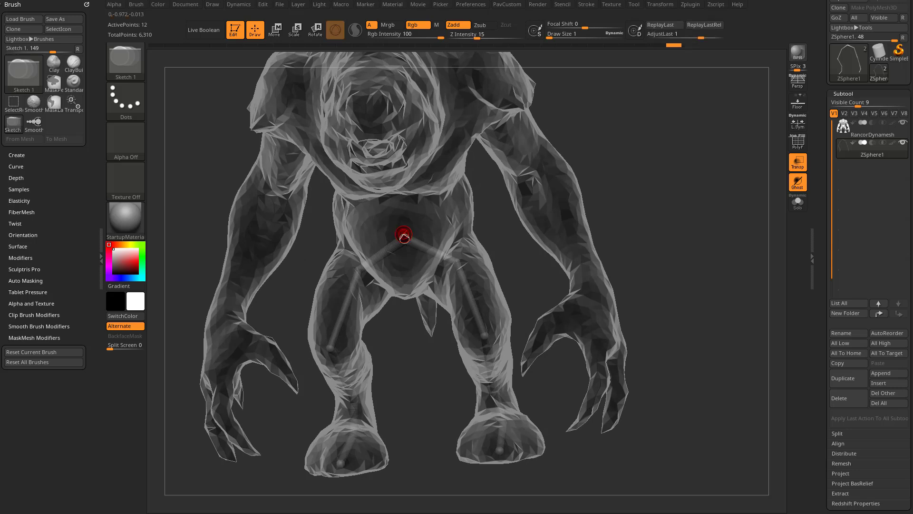
key(w)
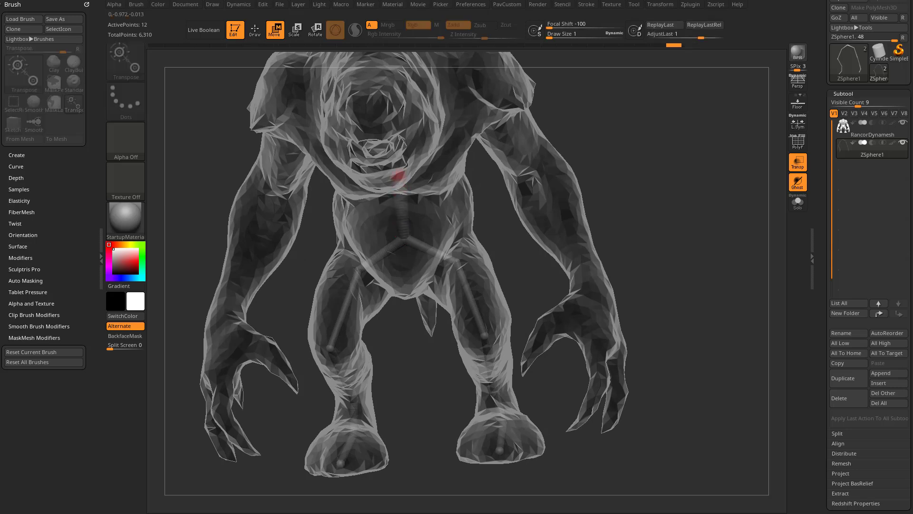
- Extend the spine chain up through the upper torso and position its middle joint inside the back
right_drag(408, 179, 381, 164)
drag(380, 164, 373, 138)
right_drag(373, 138, 428, 141)
mouse_move(382, 142)
mouse_down()
mouse_move(401, 127)
mouse_move(337, 152)
mouse_move(362, 140)
mouse_move(376, 194)
mouse_move(368, 198)
mouse_move(407, 189)
mouse_move(400, 245)
mouse_move(418, 224)
mouse_move(419, 263)
mouse_move(406, 269)
mouse_move(406, 261)
mouse_up()
key(ctrl+z)
- Set the draw size to 10.99 and scale all ZSpheres in the rig to that draw size
key(s)
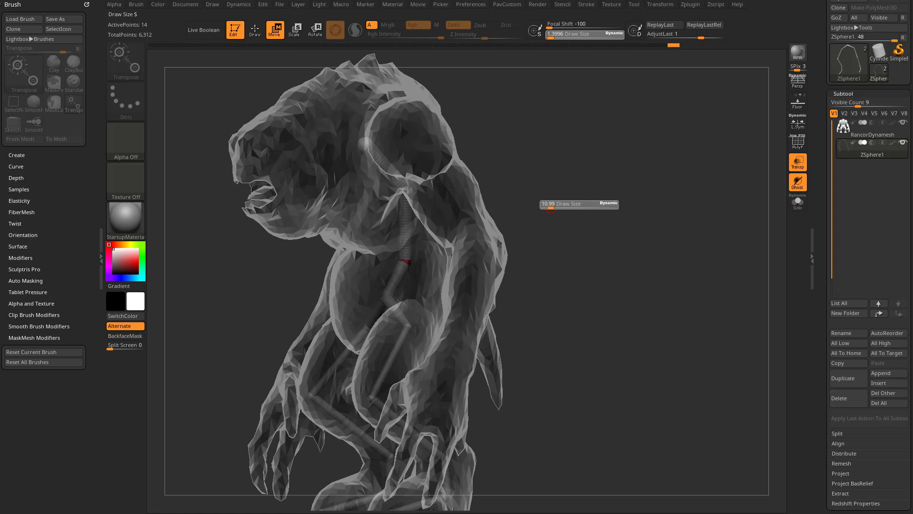
drag(552, 208, 542, 206)
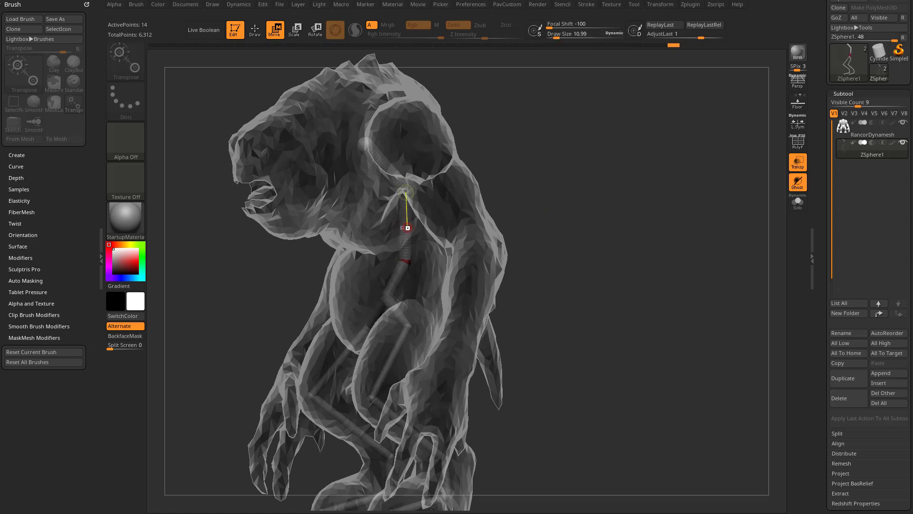
click(586, 5)
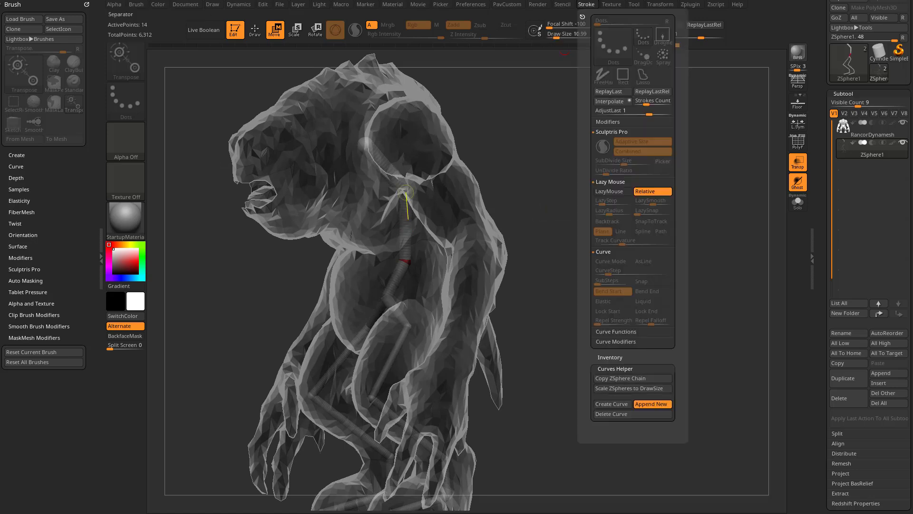
click(632, 388)
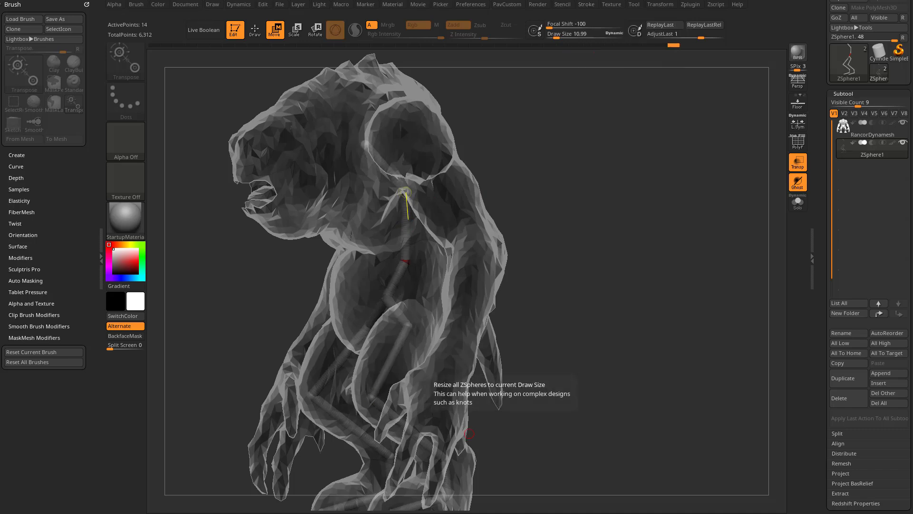
- Turn off ghost transparency and extend the ZSphere rig from the upper spine to the head, jaw and both shoulders
drag(521, 172, 623, 178)
click(797, 183)
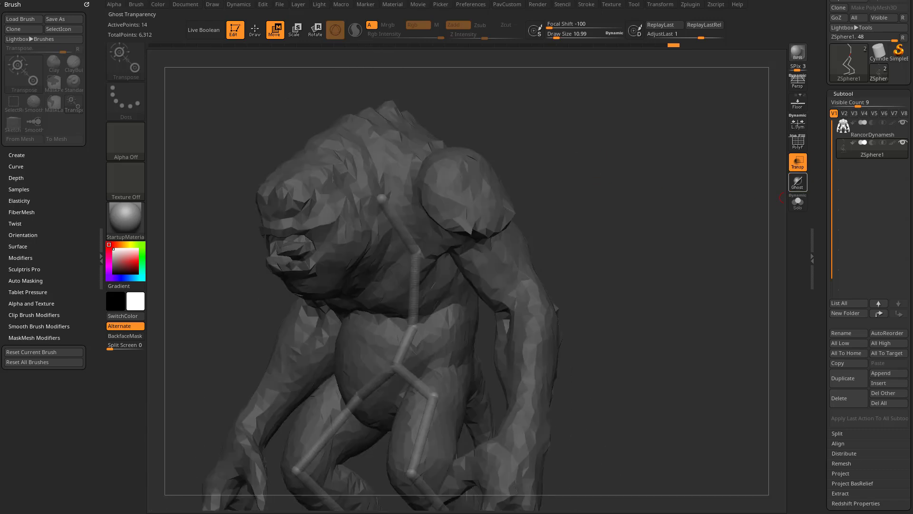
mouse_move(780, 189)
mouse_down()
mouse_move(408, 206)
mouse_move(403, 198)
mouse_move(306, 200)
mouse_move(267, 209)
mouse_move(249, 197)
mouse_up()
key(b)
key(s)
key(k)
key(w)
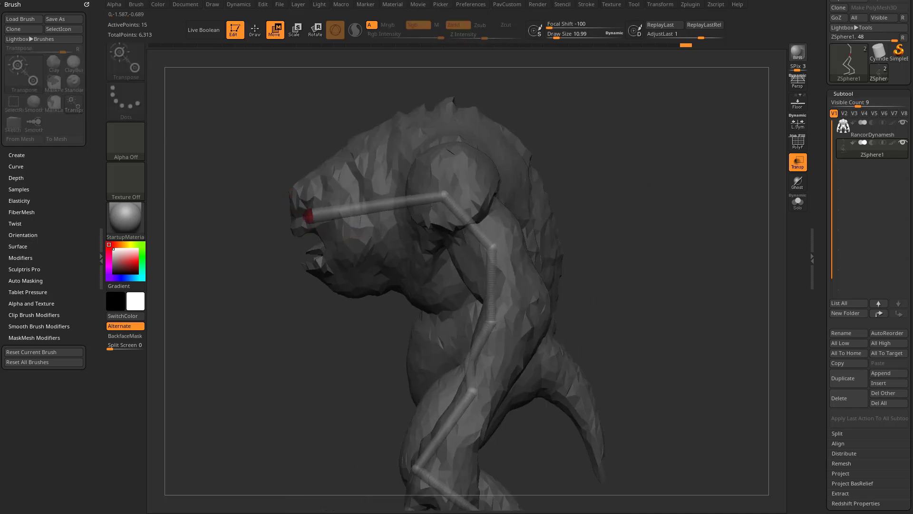
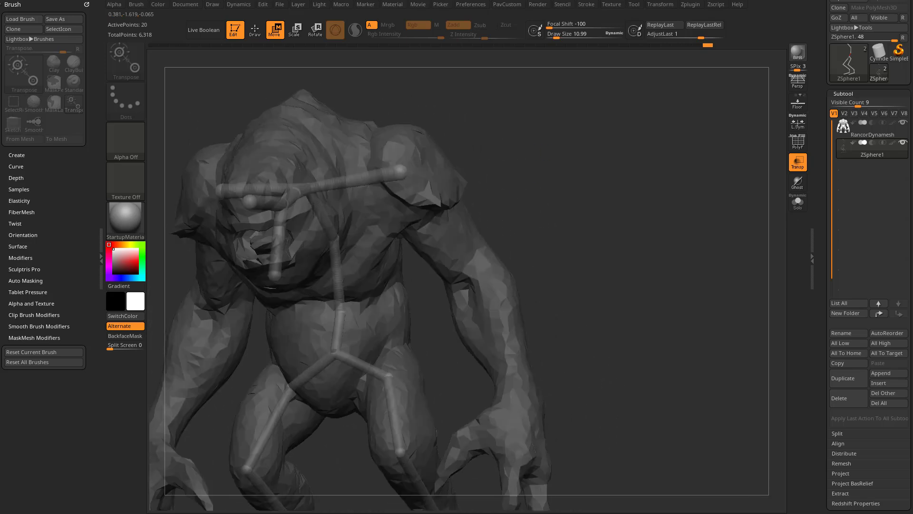
- Add mirrored ZSpheres at the shoulders and move them down inside the arms to the wrists
key(q)
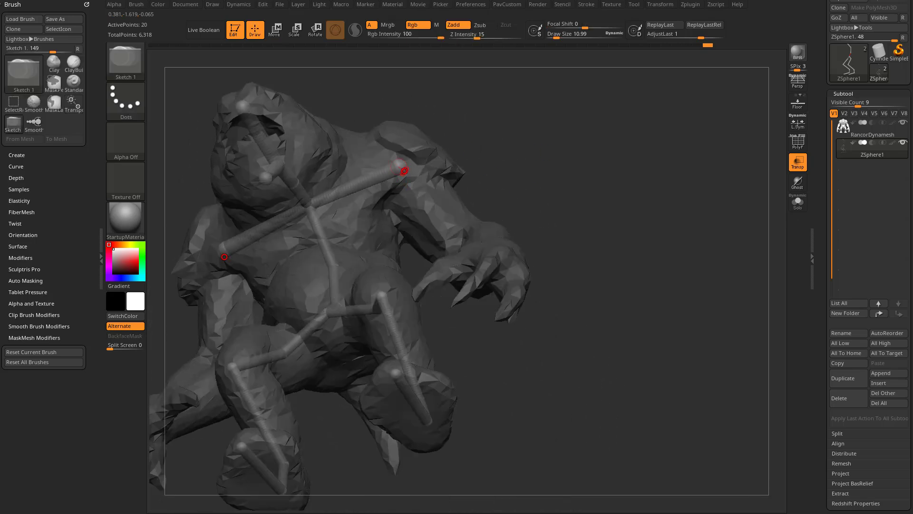
key(w)
drag(417, 204, 497, 447)
right_drag(328, 238, 362, 210)
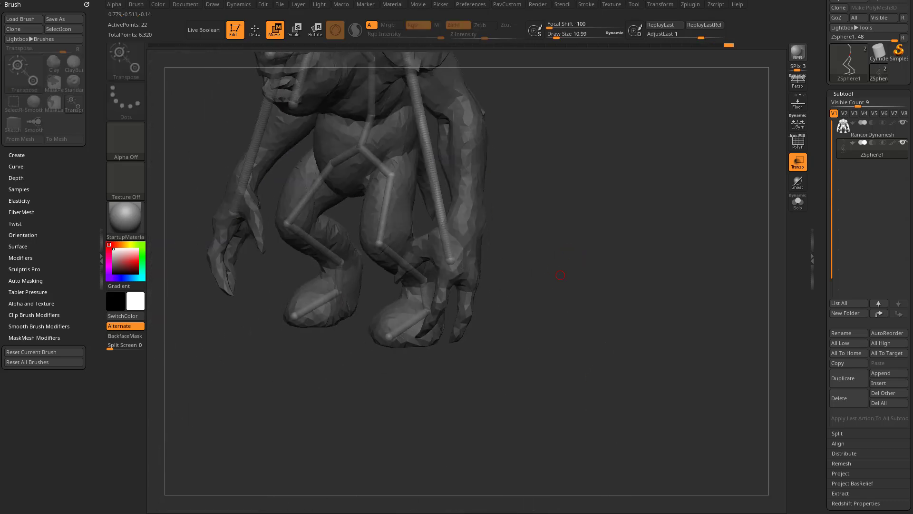
drag(448, 264, 440, 186)
right_drag(439, 185, 551, 204)
right_drag(469, 231, 370, 308)
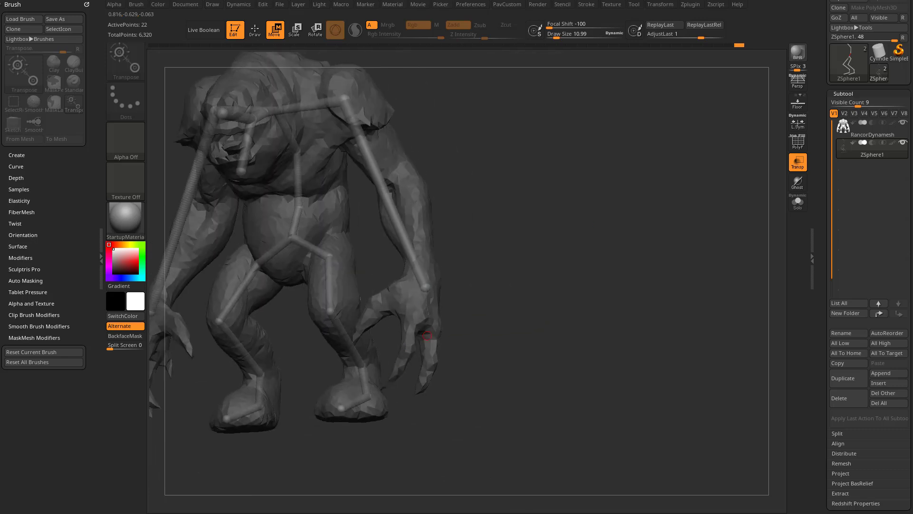
- Move the arm's end ZSphere down toward the fingertips and insert a joint at the wrist
right_drag(522, 247, 504, 243)
drag(423, 291, 438, 376)
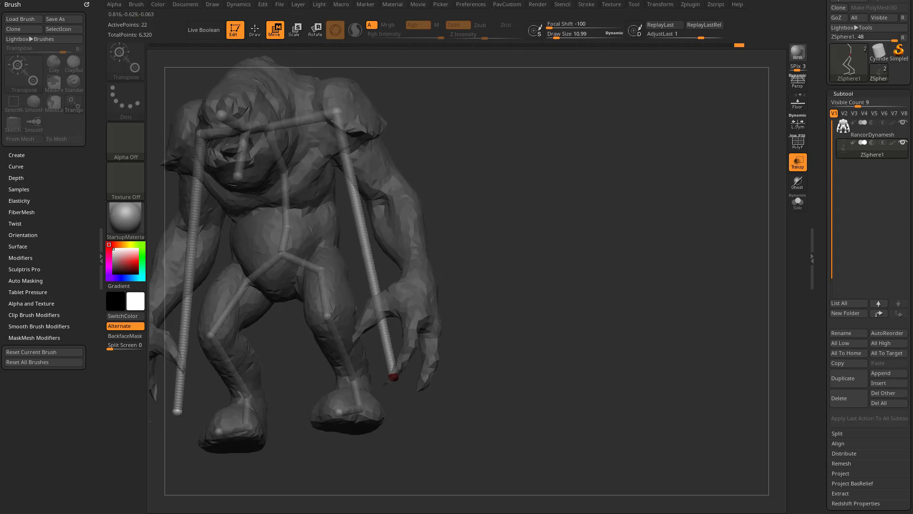
right_drag(438, 375, 475, 333)
drag(444, 328, 422, 376)
right_drag(493, 323, 414, 377)
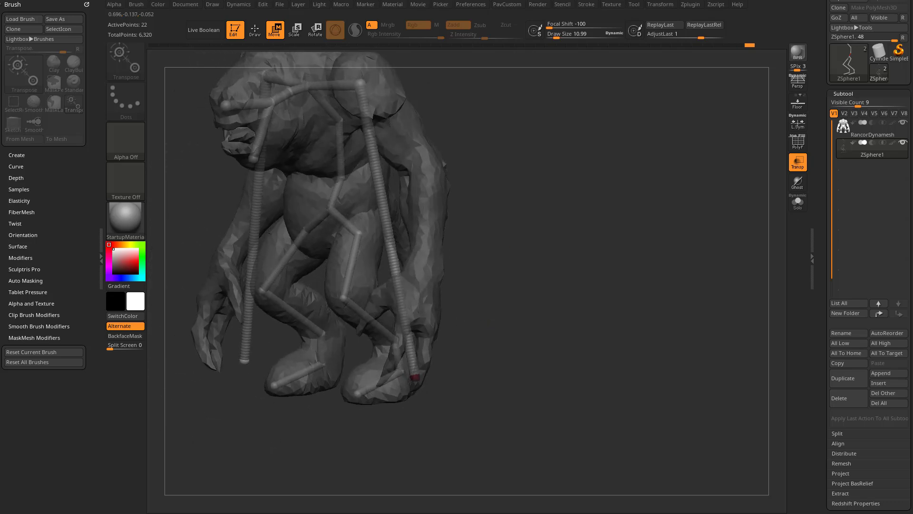
drag(413, 377, 377, 381)
right_drag(377, 381, 387, 383)
drag(387, 383, 403, 379)
key(q)
key(w)
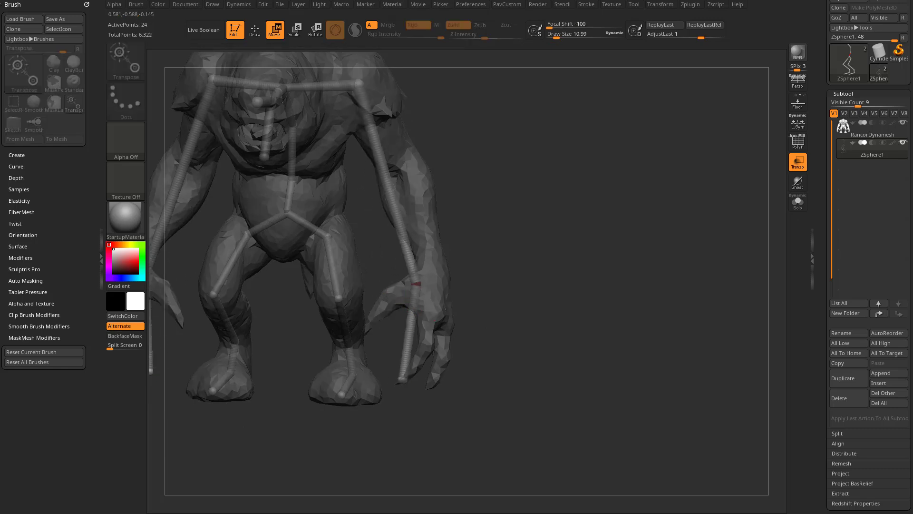
- Insert elbow and lower finger joints in the arm chain and fit the fingertip ZSphere inside the hand
mouse_move(402, 379)
right_down()
mouse_move(405, 278)
mouse_move(332, 255)
mouse_move(373, 255)
mouse_move(330, 257)
mouse_move(485, 234)
mouse_move(476, 231)
mouse_move(424, 333)
right_up()
key(q)
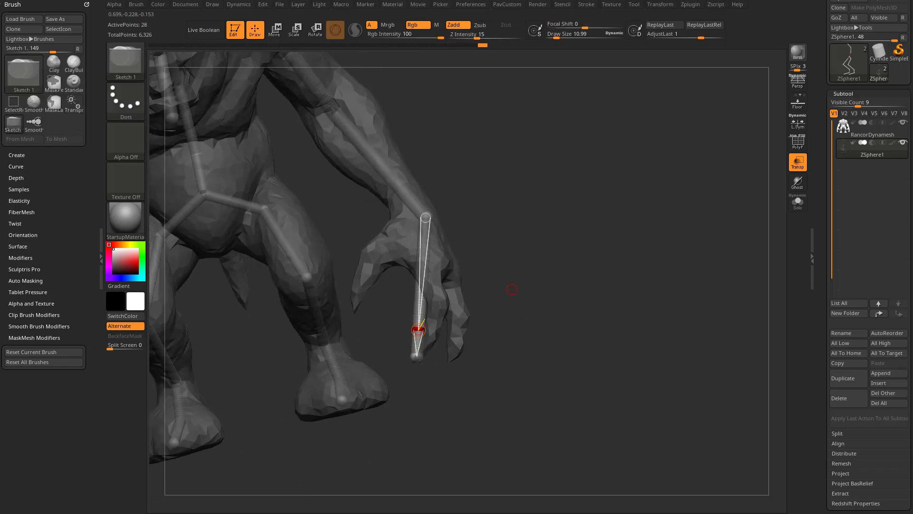
key(w)
right_drag(512, 287, 495, 290)
drag(430, 360, 447, 333)
- Insert more joints along the first finger and move them to follow the finger's bend
mouse_move(447, 333)
right_down()
mouse_move(224, 369)
mouse_move(501, 271)
right_up()
key(q)
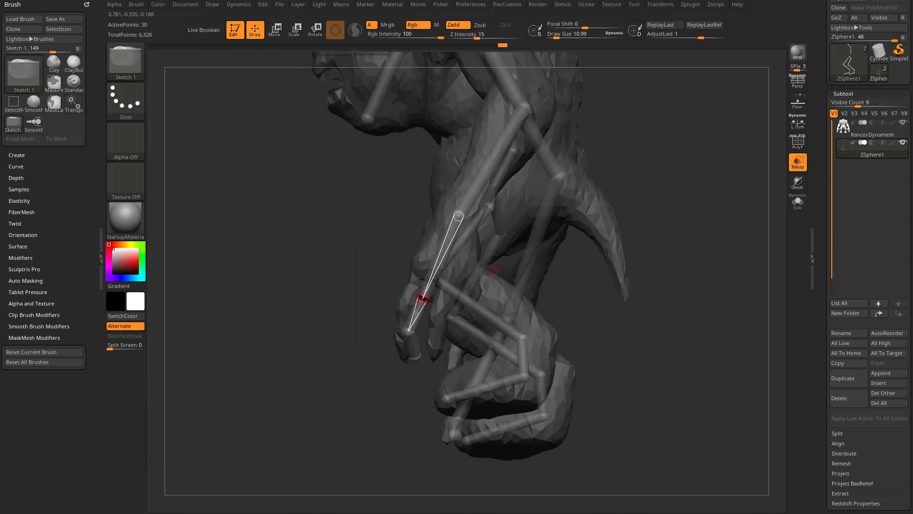
key(w)
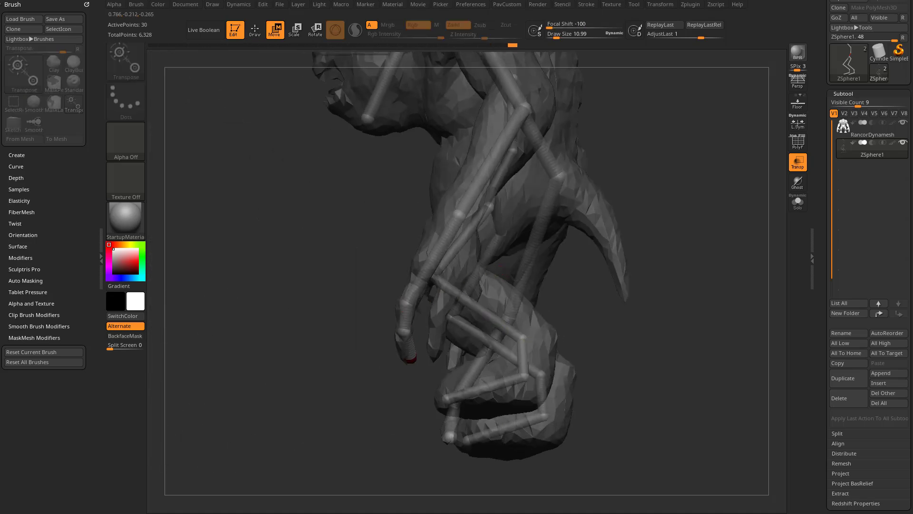
right_drag(382, 362, 402, 336)
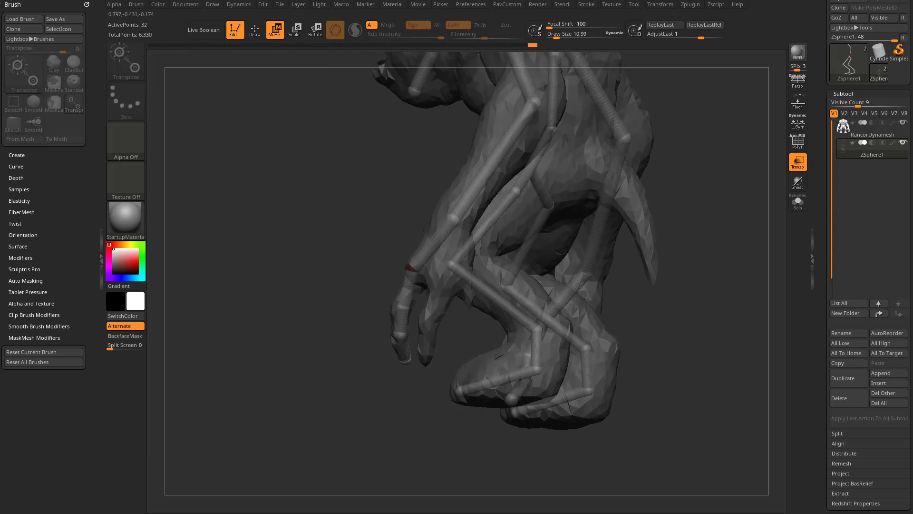
right_drag(415, 268, 389, 331)
mouse_move(380, 286)
right_down()
mouse_move(279, 252)
mouse_move(464, 219)
right_up()
- Add a new ZSphere at the wrist and pull it out into the second finger
key(q)
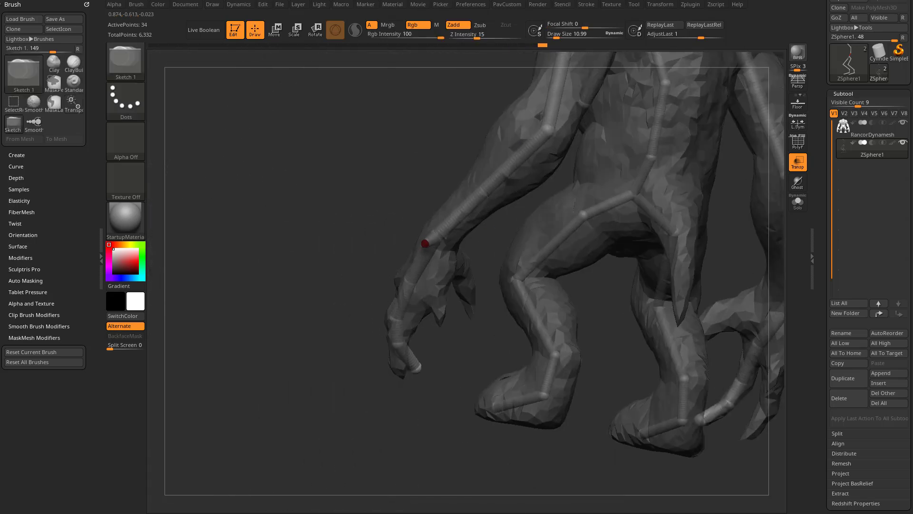
key(w)
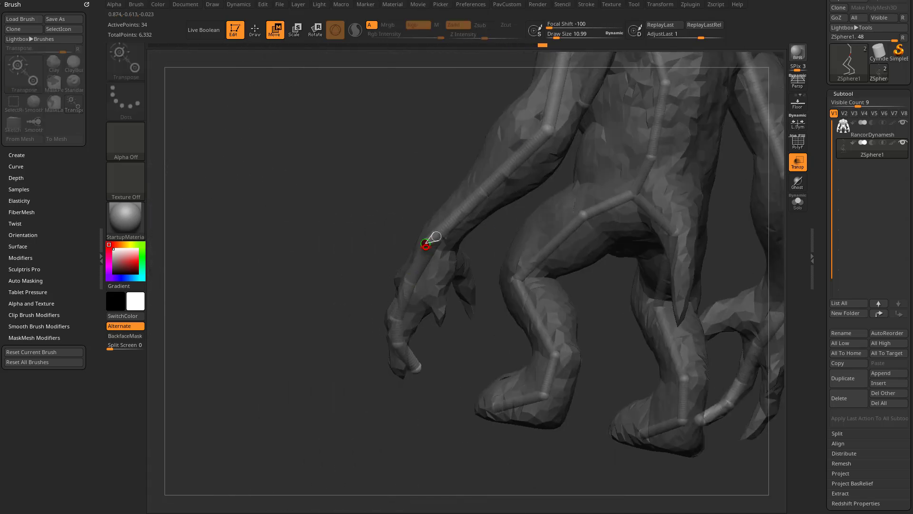
right_drag(415, 291, 419, 302)
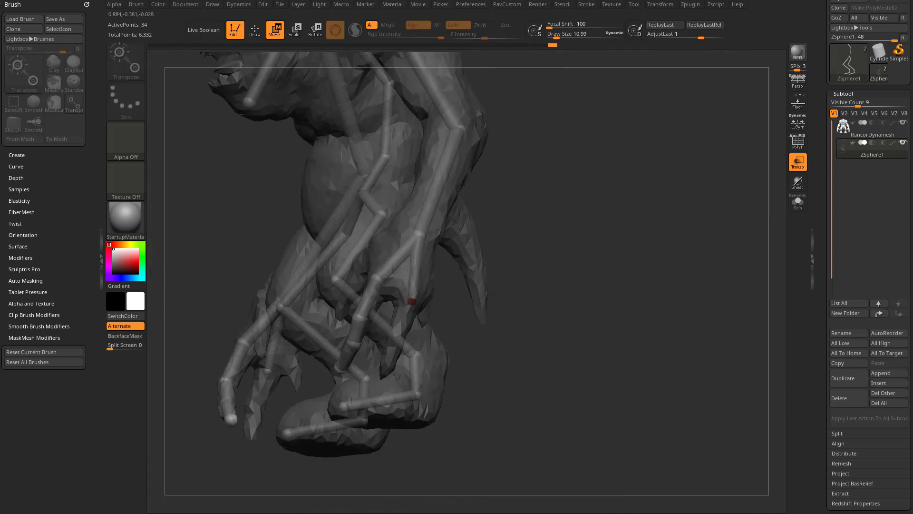
mouse_move(391, 349)
right_down()
mouse_move(413, 333)
mouse_move(408, 347)
right_up()
- Insert two joints along the second finger's chain and position them inside the finger
key(q)
click(423, 343)
key(w)
key(q)
click(423, 307)
key(w)
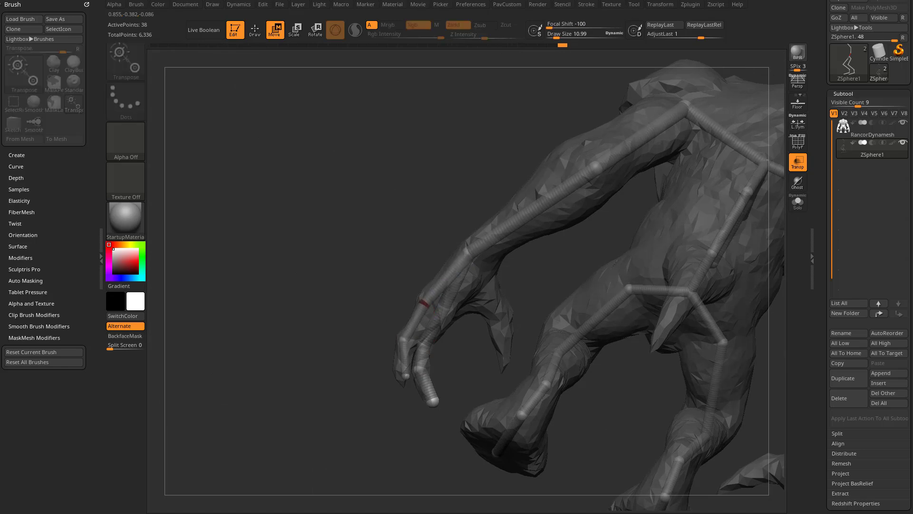
right_drag(424, 306, 409, 330)
right_drag(412, 375, 426, 280)
drag(427, 272, 431, 328)
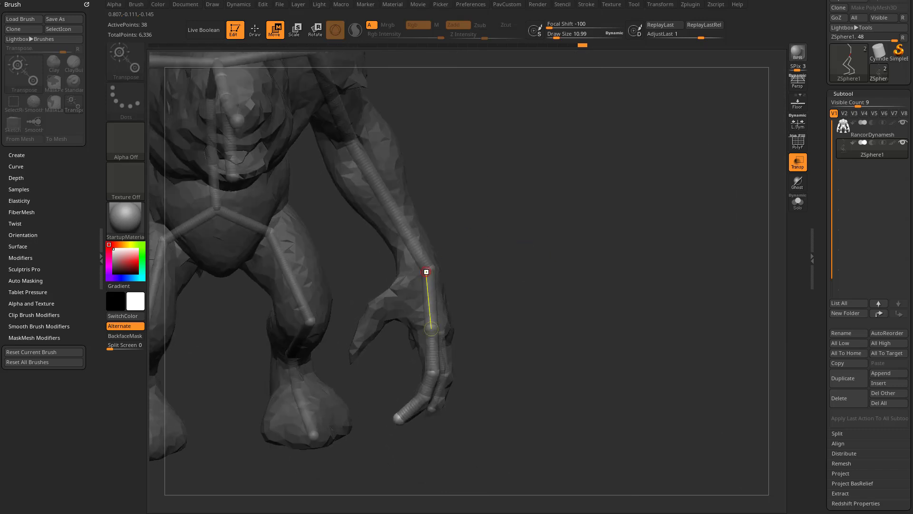
- Branch a thumb chain off the wrist to the thumb tip and fit two intermediate joints inside the thumb
key(q)
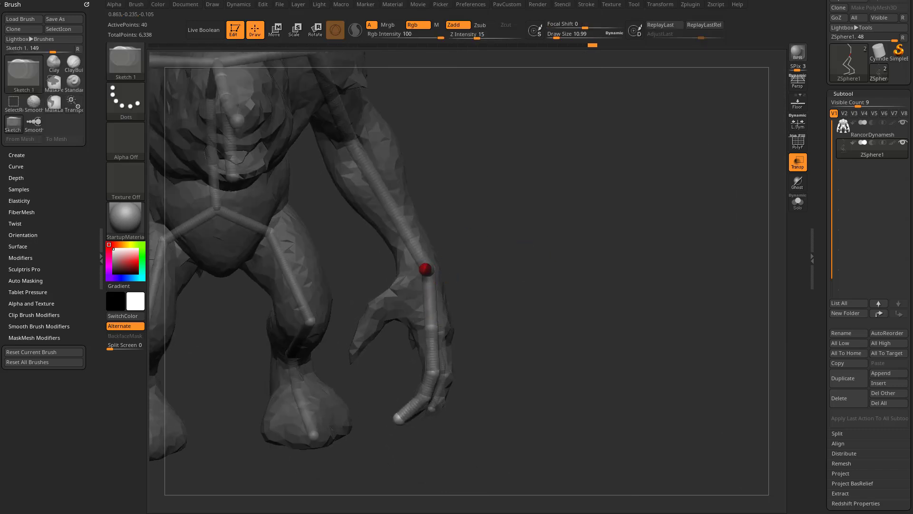
key(w)
right_drag(425, 269, 452, 263)
drag(397, 296, 350, 355)
right_drag(350, 356, 406, 302)
right_drag(454, 227, 407, 298)
right_drag(475, 279, 405, 288)
drag(383, 291, 343, 356)
right_drag(342, 357, 579, 267)
right_drag(544, 210, 553, 217)
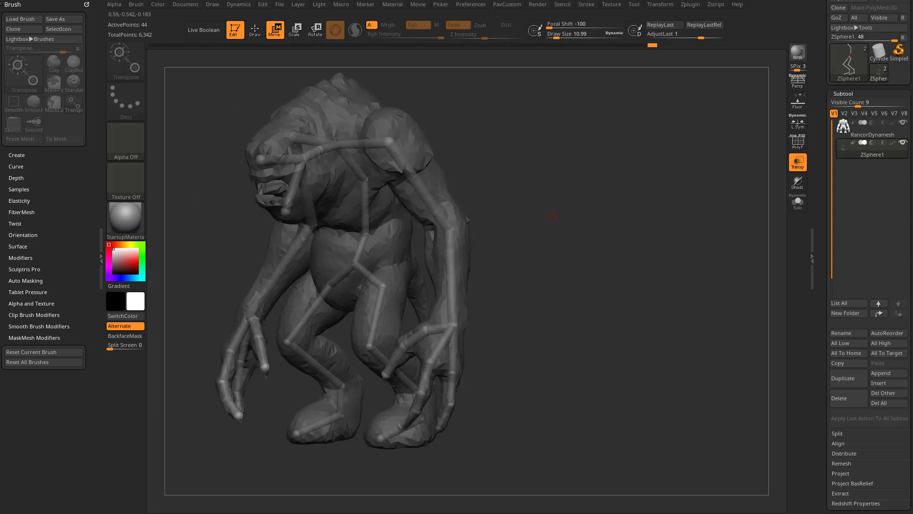
- Hide the RancorDynamesh subtool to show the ZSphere rig on its own
click(903, 122)
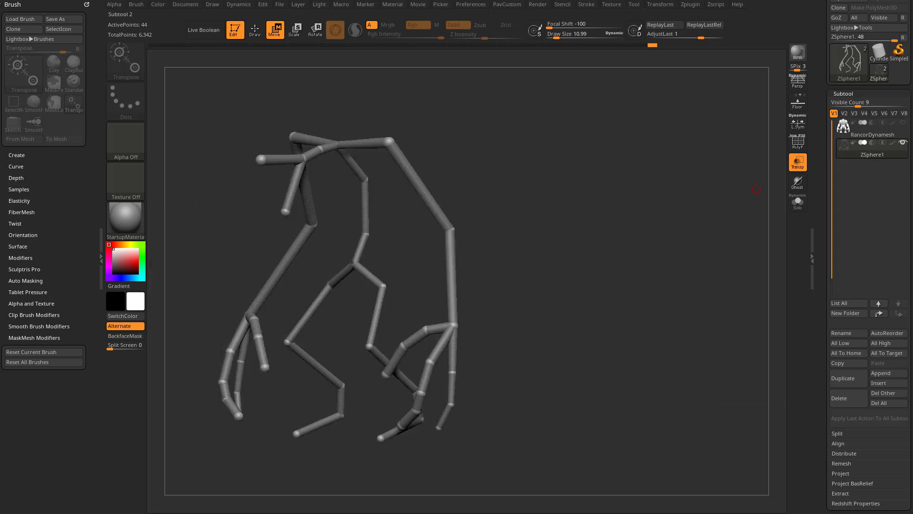
click(902, 122)
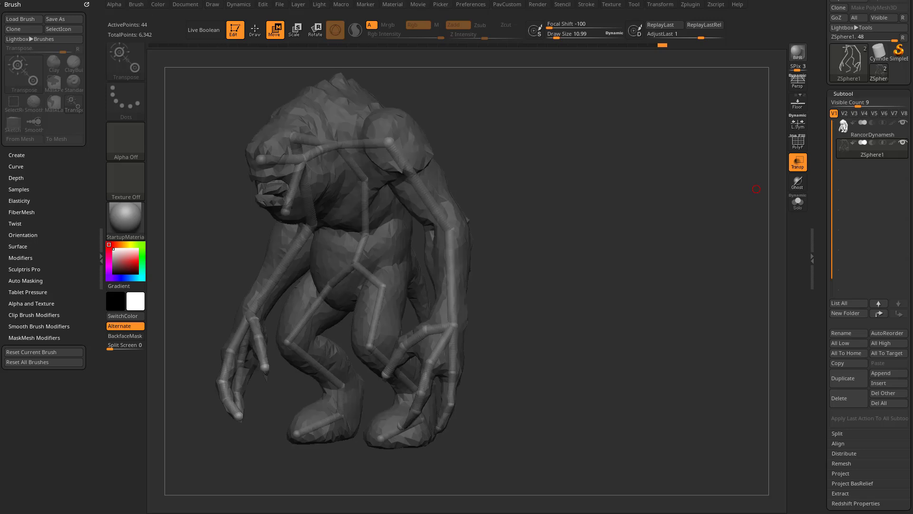
click(903, 122)
drag(295, 263, 513, 160)
- Try the Rotate and Scale modes on the shoulder and wrist joints of the rig's arm
key(r)
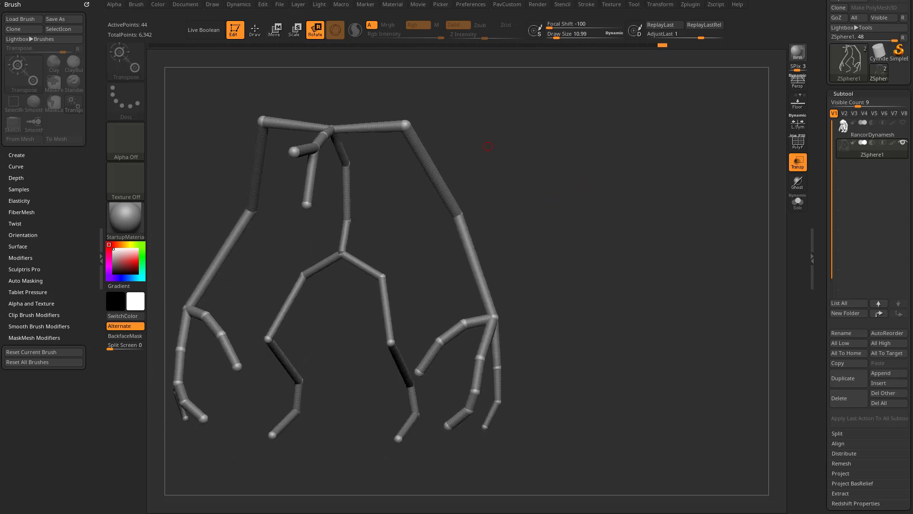
drag(405, 124, 480, 200)
key(e)
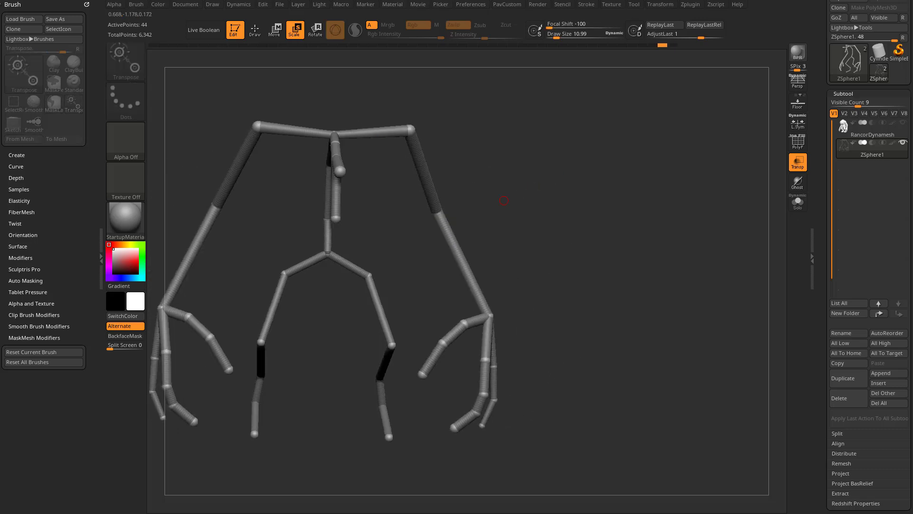
drag(491, 315, 444, 224)
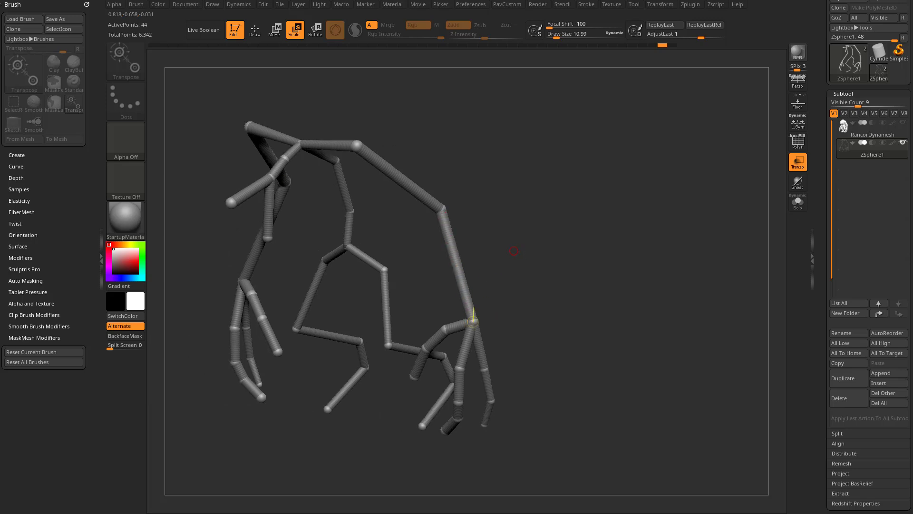
drag(514, 250, 459, 247)
drag(475, 306, 491, 342)
drag(573, 370, 275, 284)
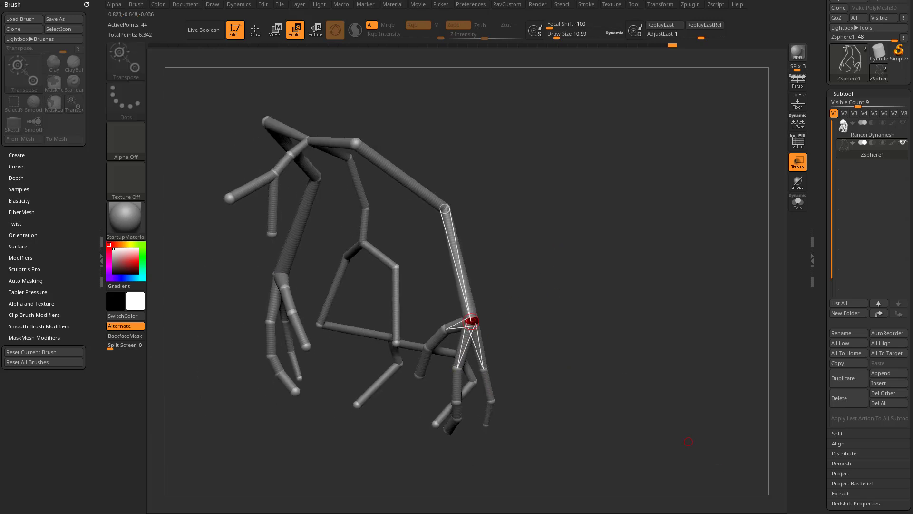
drag(618, 311, 491, 218)
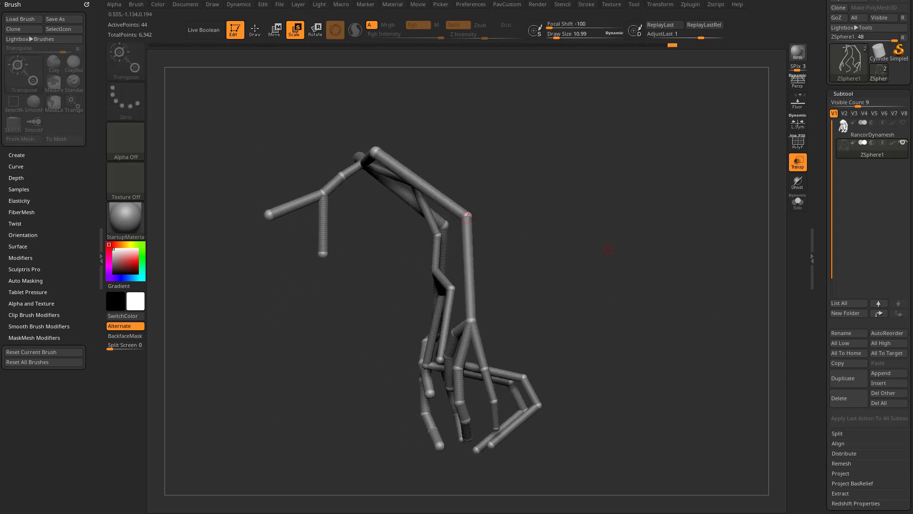
drag(611, 250, 518, 234)
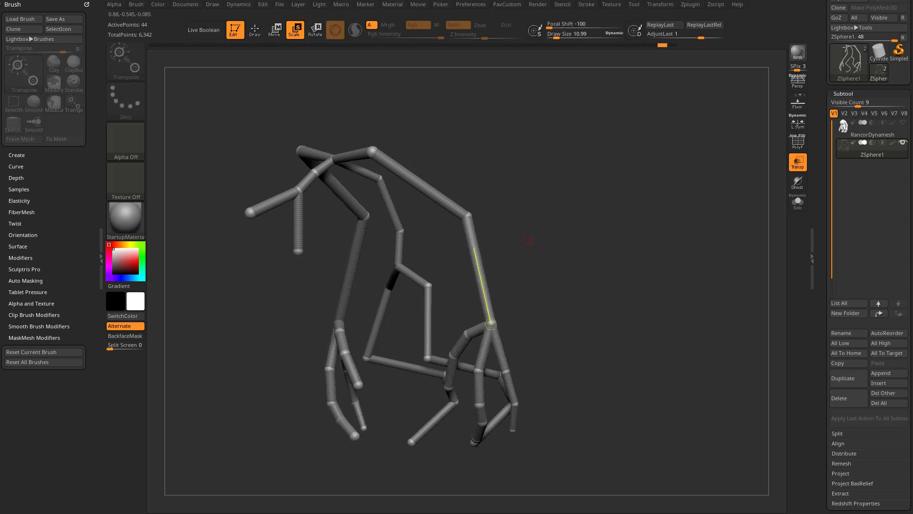
drag(528, 241, 543, 229)
- Try moving and rotating the arm of the rig at its shoulder and elbow joints
key(w)
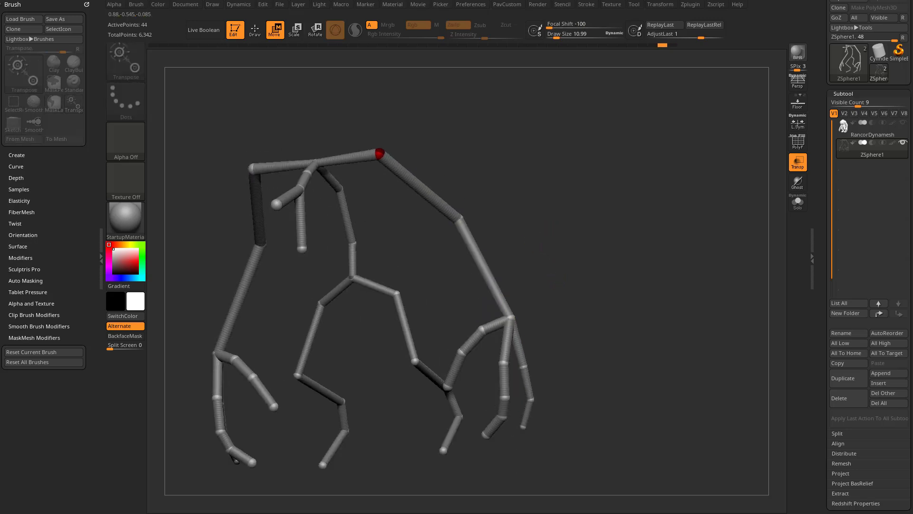
drag(444, 153, 454, 144)
drag(439, 236, 572, 161)
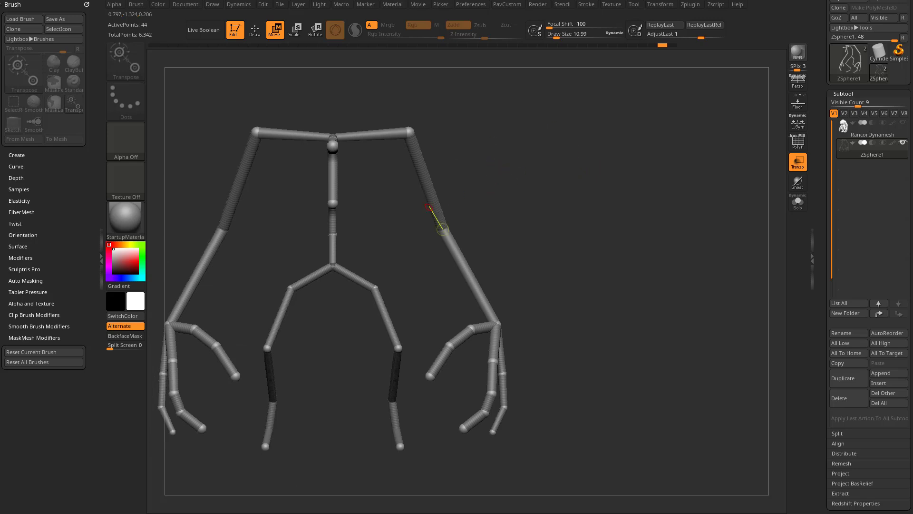
key(r)
mouse_move(442, 229)
mouse_down()
mouse_move(470, 209)
mouse_move(444, 229)
mouse_move(455, 224)
mouse_up()
drag(418, 191, 438, 153)
drag(432, 205, 350, 291)
- Undo the test transforms on the arm joints and step through the history to the symmetrical rig
key(ctrl+z)
key(ctrl+z)
key(ctrl+z)
key(ctrl+z)
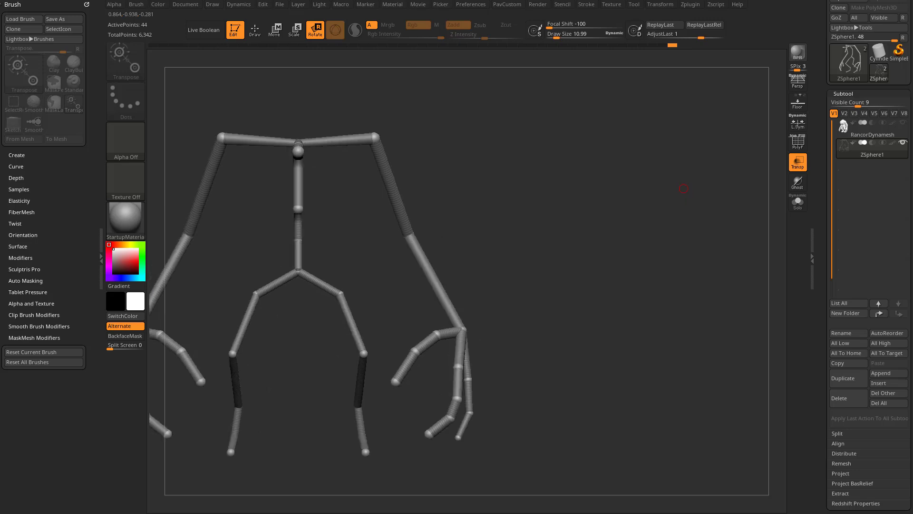
key(ctrl+shift+z)
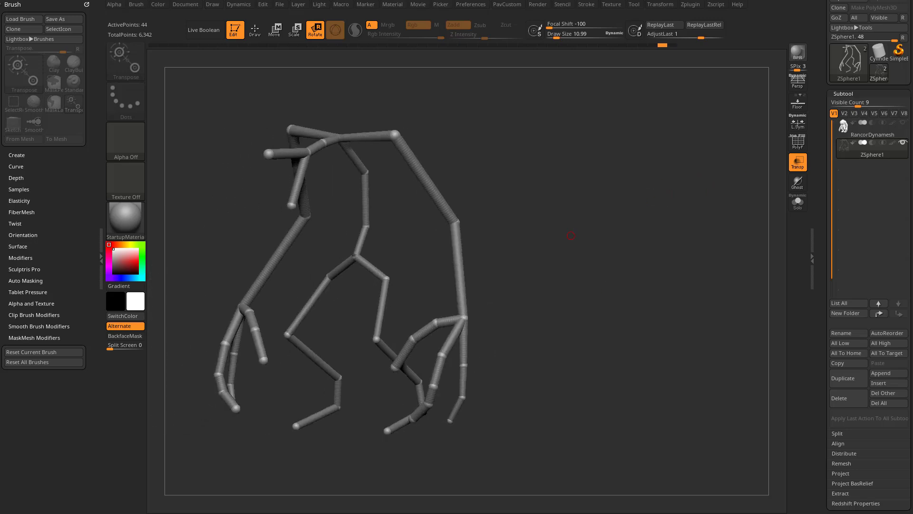
key(ctrl+shift+z)
- Check the RancorDynamesh subtool and look through the meshes that can be selected for rigging ZSphere1
click(872, 129)
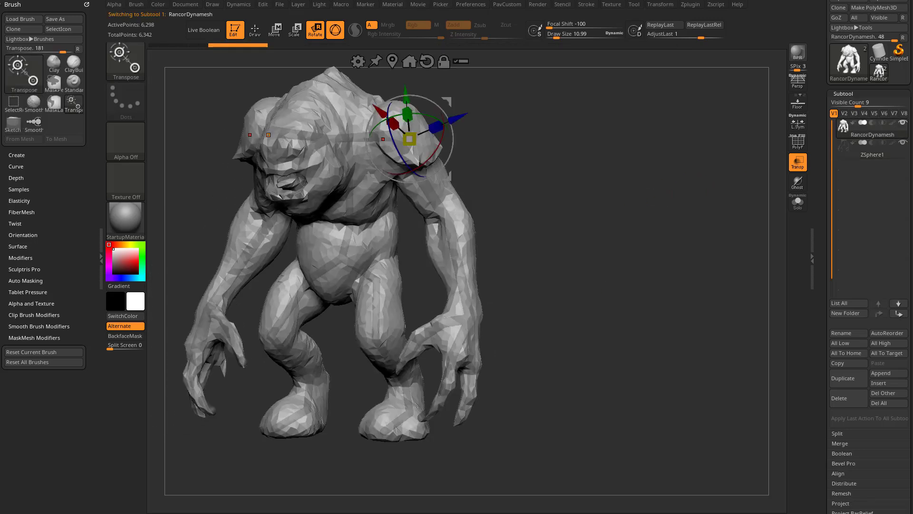
click(872, 148)
alt+drag(570, 286, 602, 301)
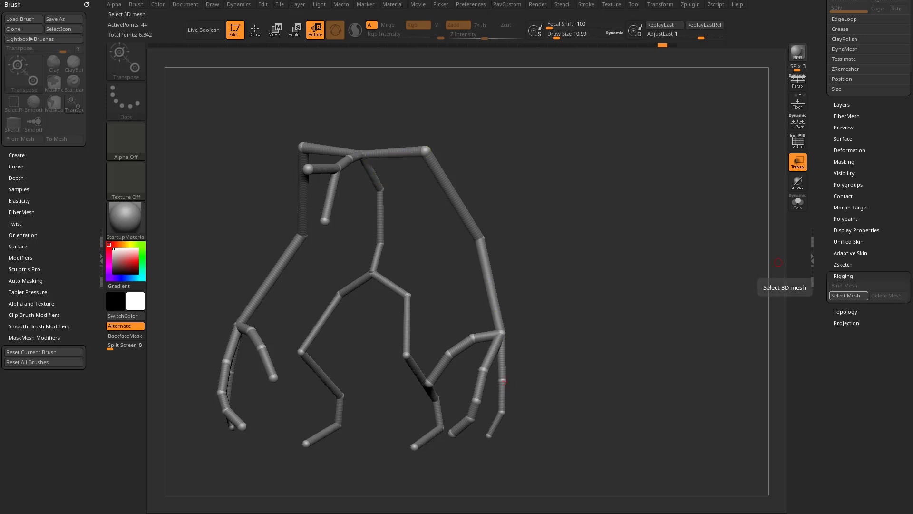
click(849, 295)
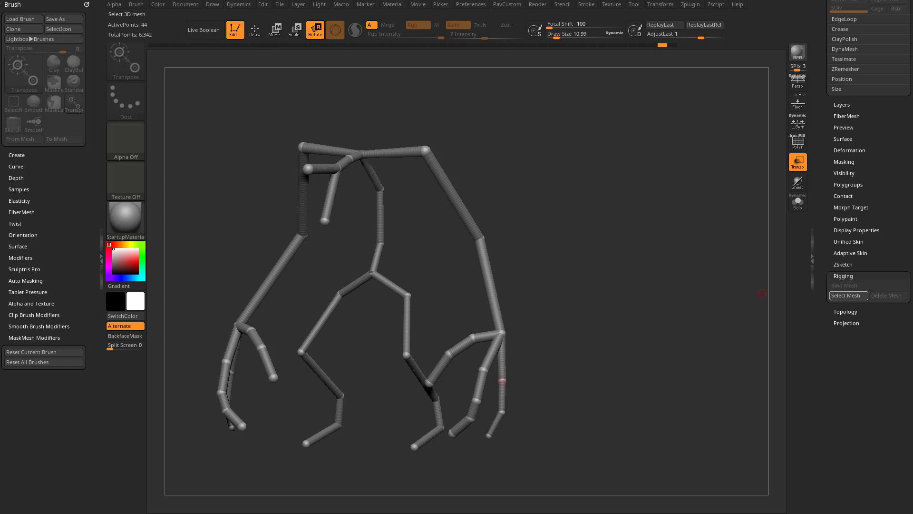
click(848, 295)
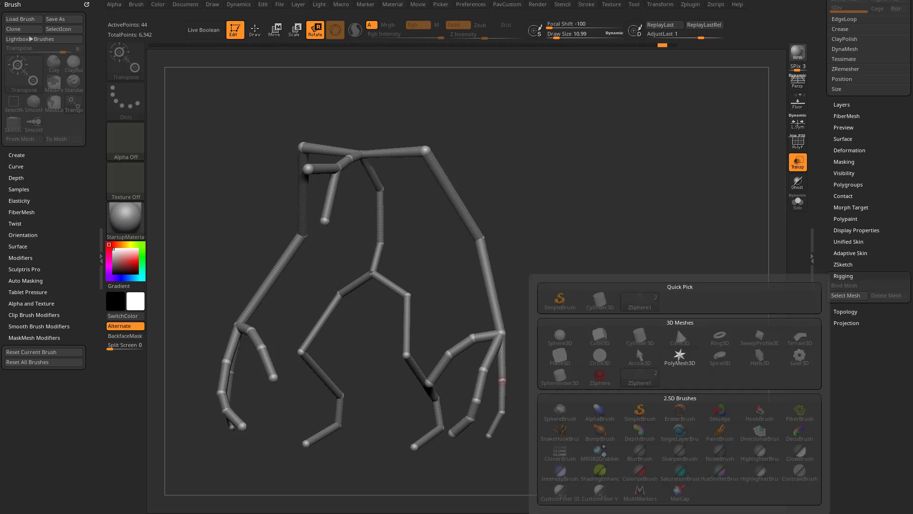
click(761, 293)
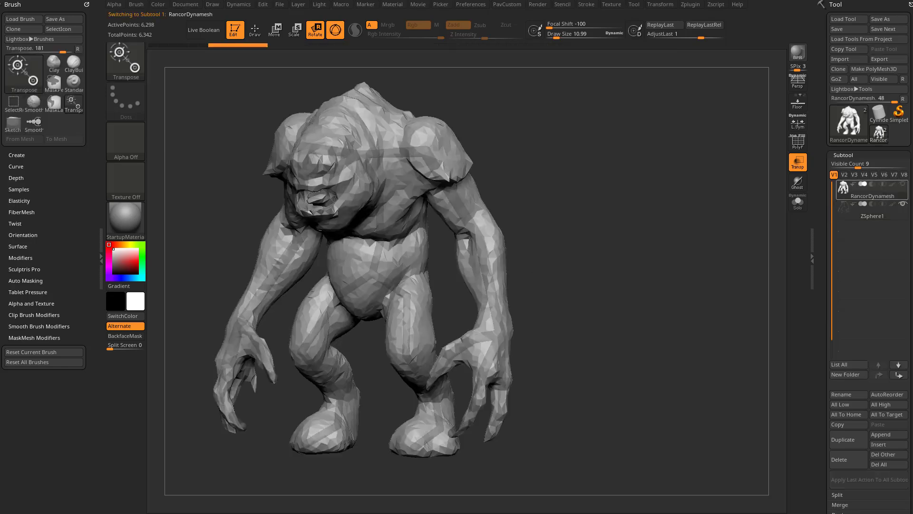
- Make a PolyMesh3D copy of the low-resolution RancorDynamesh subtool and switch back to the original RancorDynamesh tool
scroll(869, 256, down, 10)
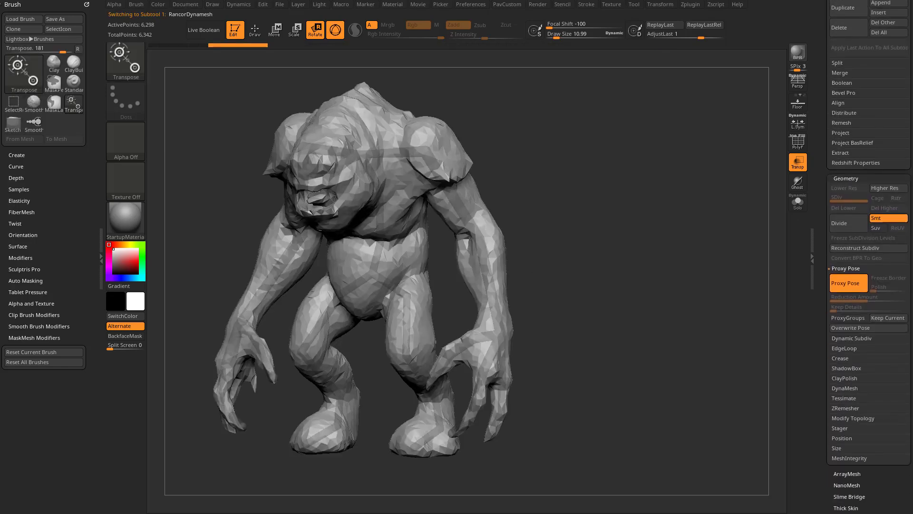
scroll(869, 257, down, 4)
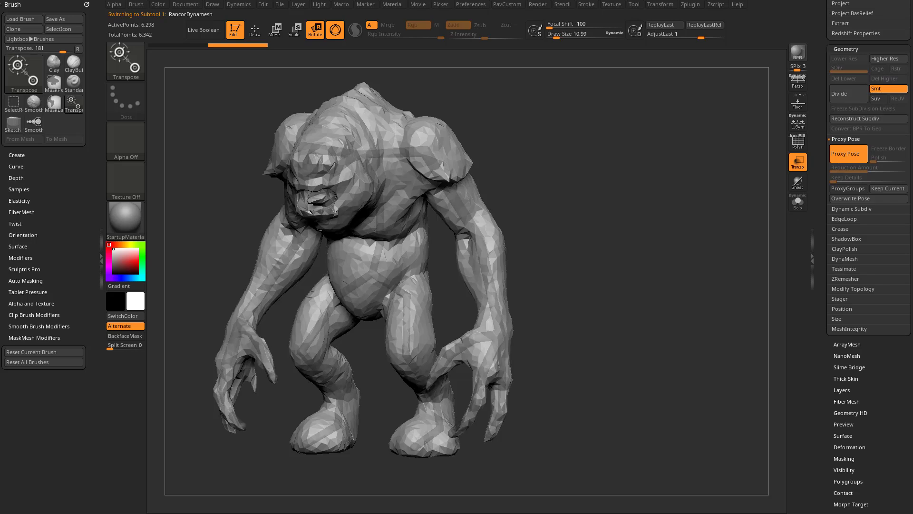
scroll(887, 188, up, 12)
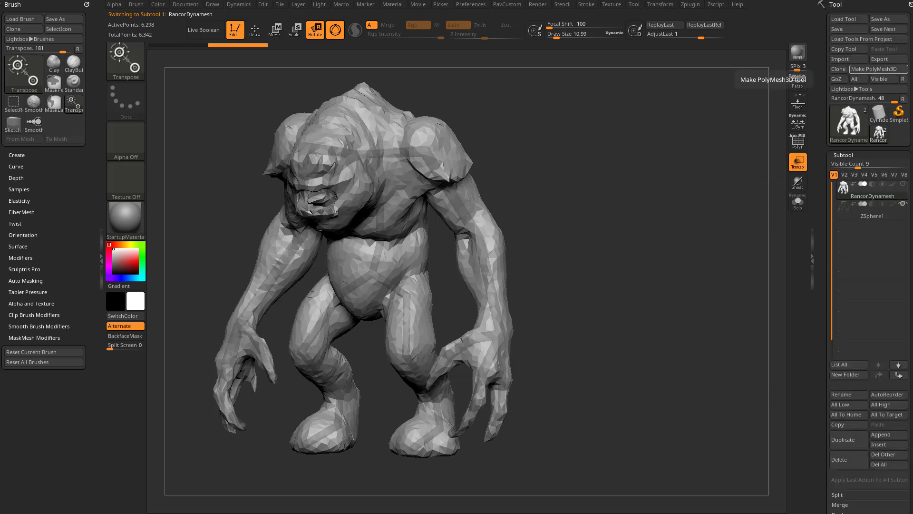
click(878, 69)
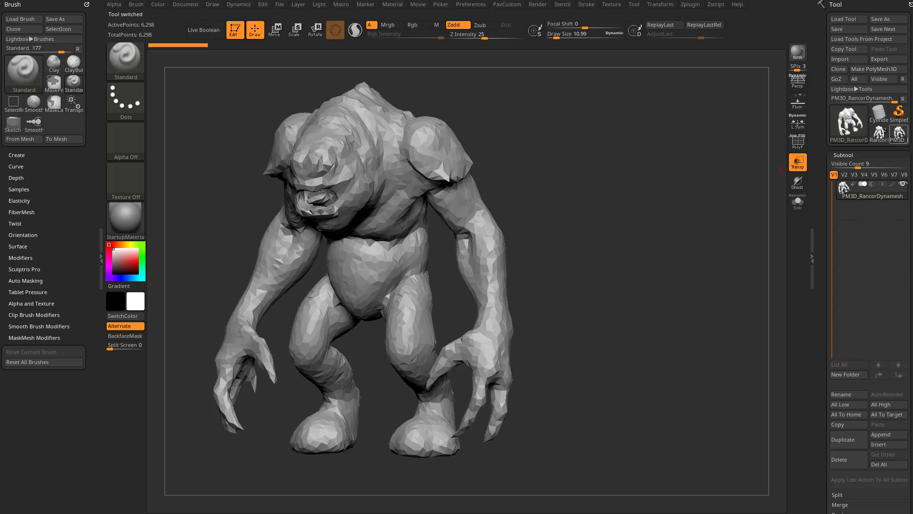
mouse_move(849, 123)
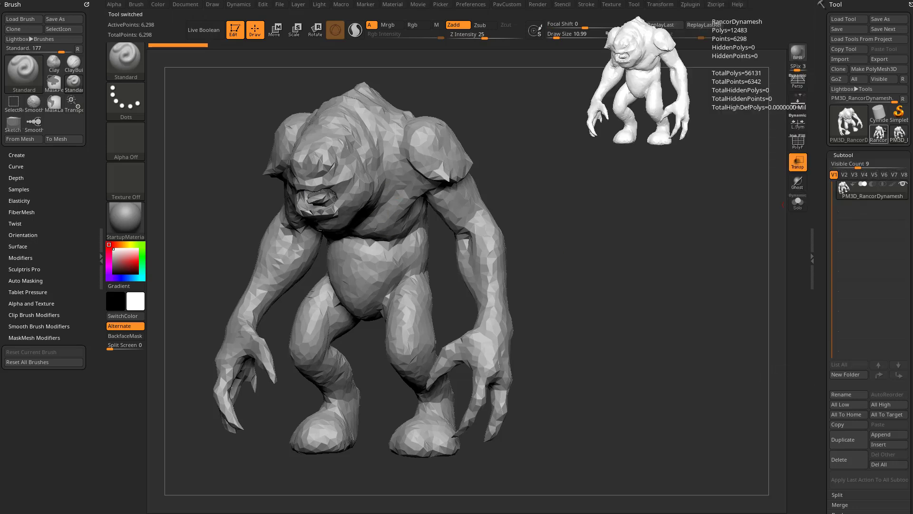
click(879, 132)
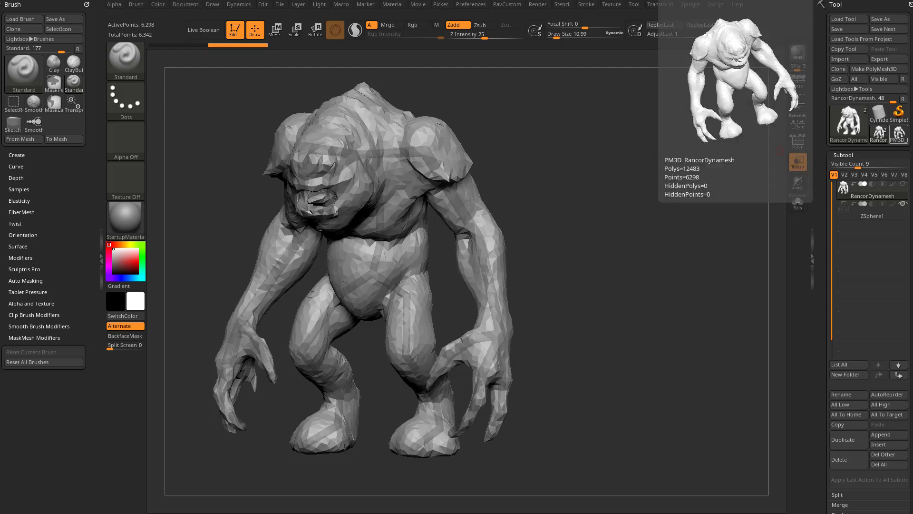
mouse_move(879, 133)
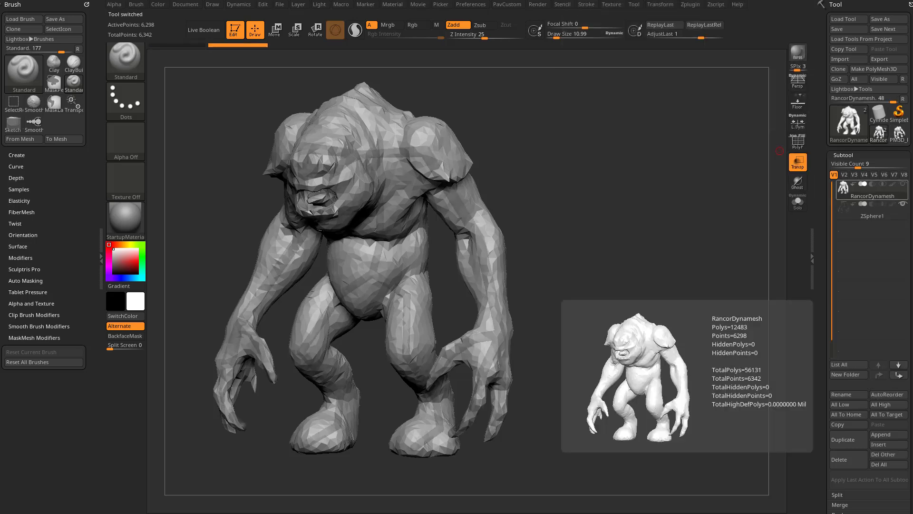
- Select PM3D_RancorDynamesh as the rigging mesh for the ZSphere1 subtool
scroll(869, 257, down, 6)
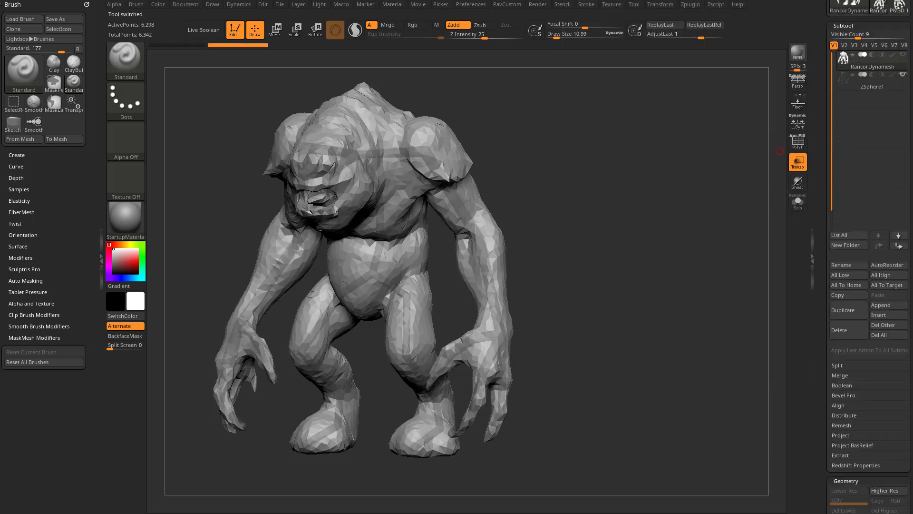
scroll(869, 257, up, 6)
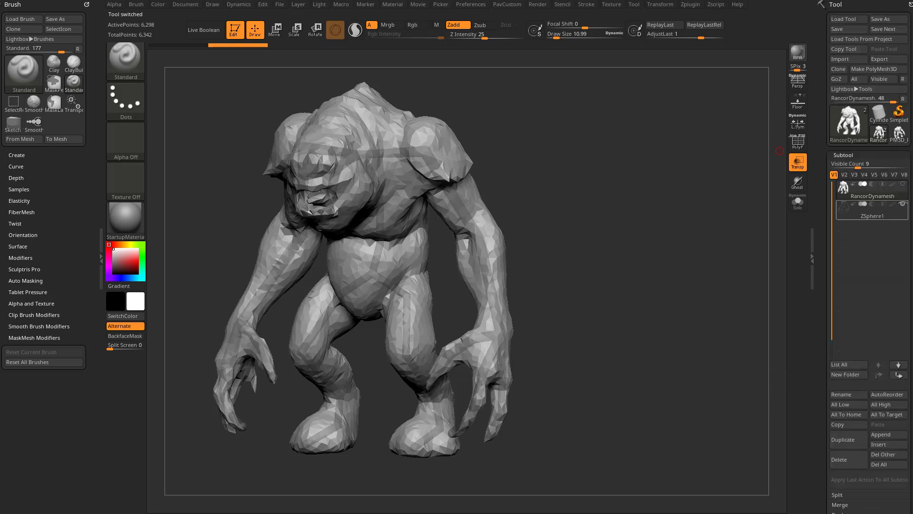
click(872, 210)
scroll(869, 257, down, 6)
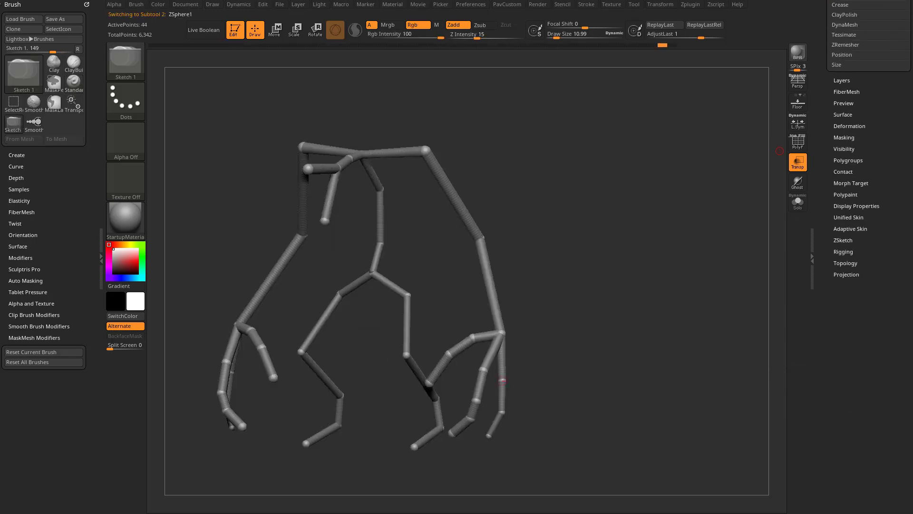
key(shift)
click(843, 264)
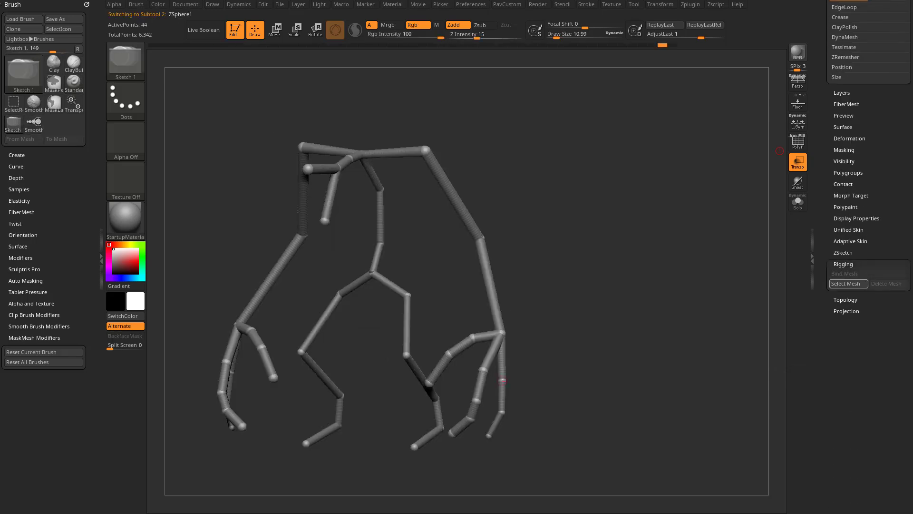
click(848, 284)
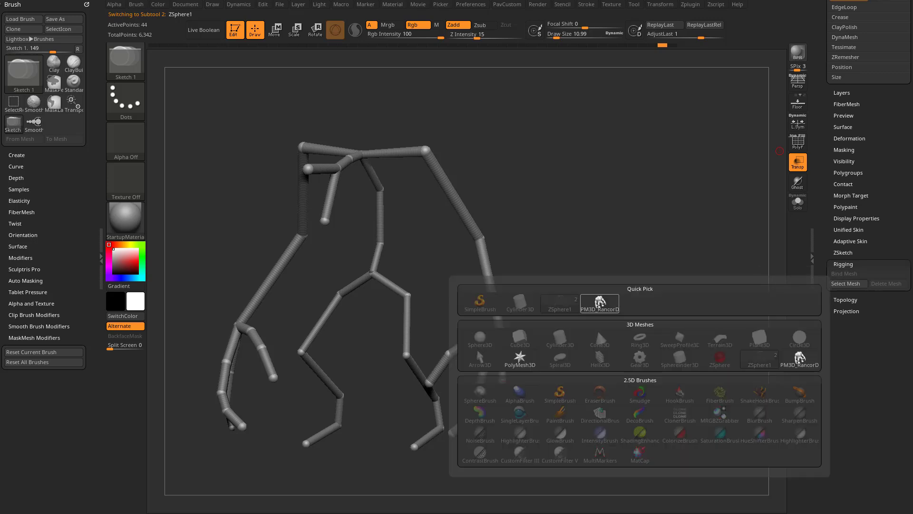
mouse_move(597, 309)
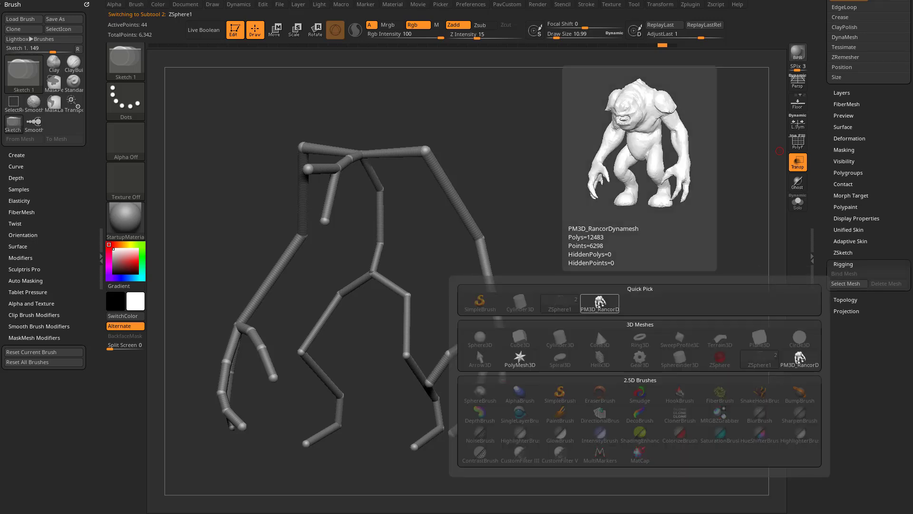
click(597, 309)
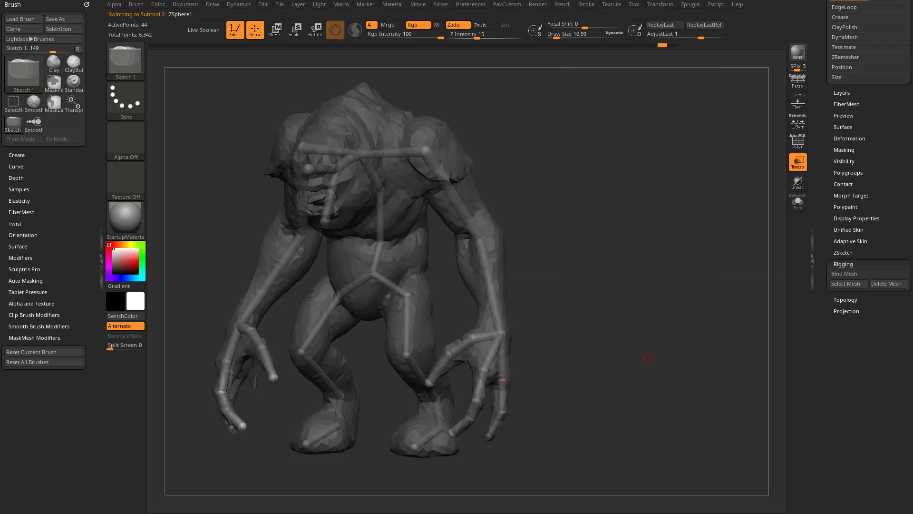
- Review the RancorDynamesh subtool and return to the ZSphere1 rig
scroll(780, 254, up, 10)
click(872, 191)
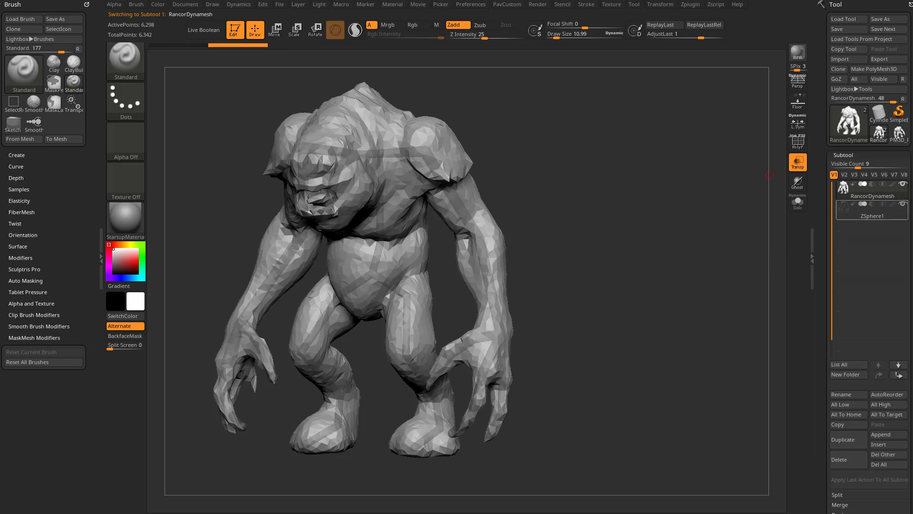
scroll(873, 190, down, 5)
scroll(872, 190, down, 3)
scroll(868, 191, up, 8)
mouse_move(872, 190)
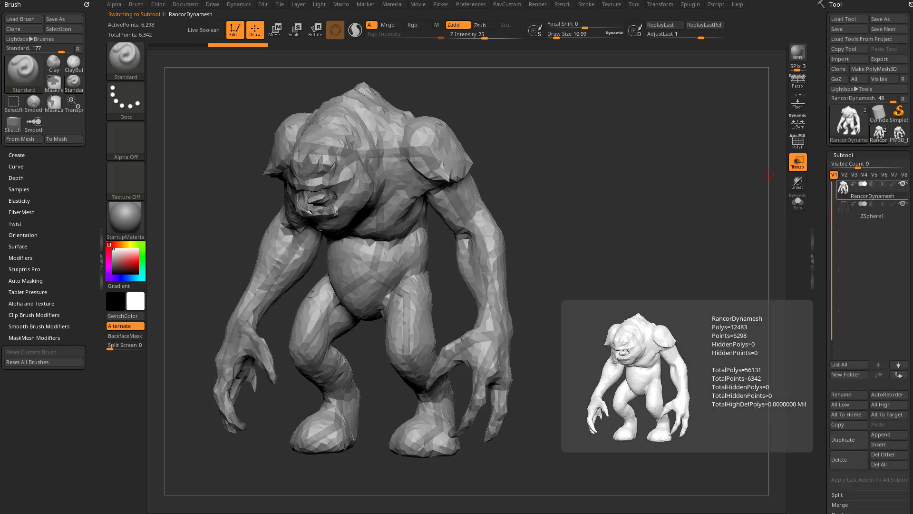
click(872, 209)
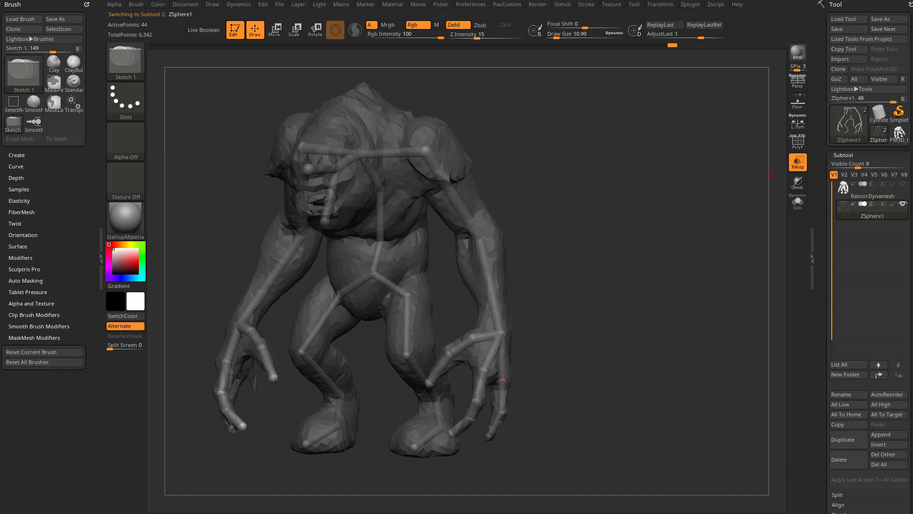
- Turn on Bind Mesh in the rigging settings of the ZSphere1 subtool
scroll(869, 256, down, 8)
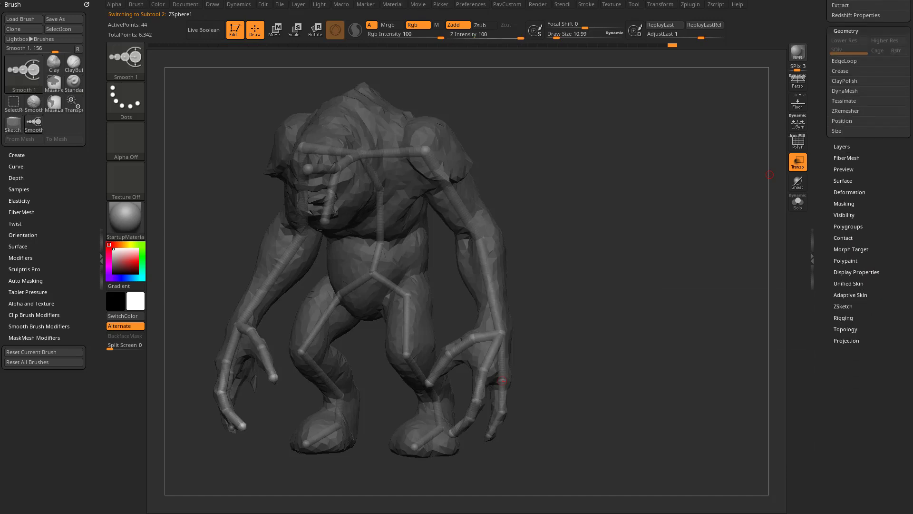
click(843, 317)
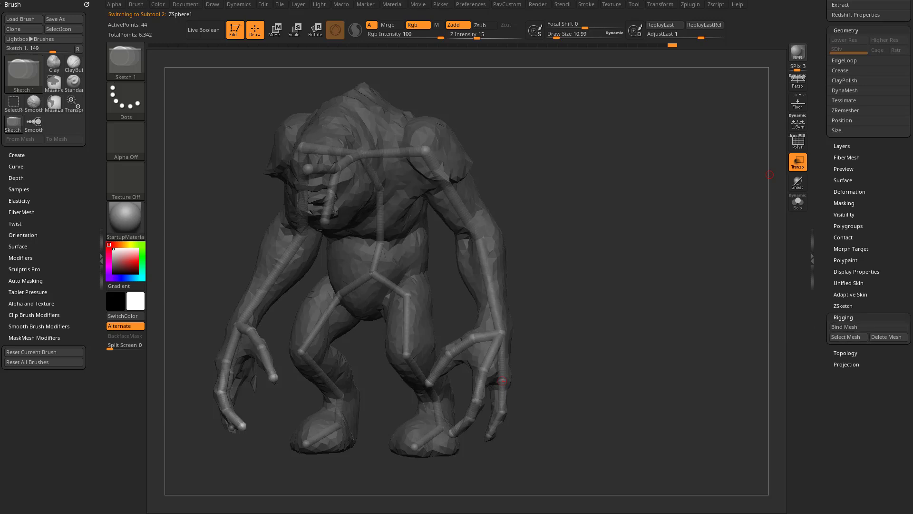
click(849, 337)
click(868, 326)
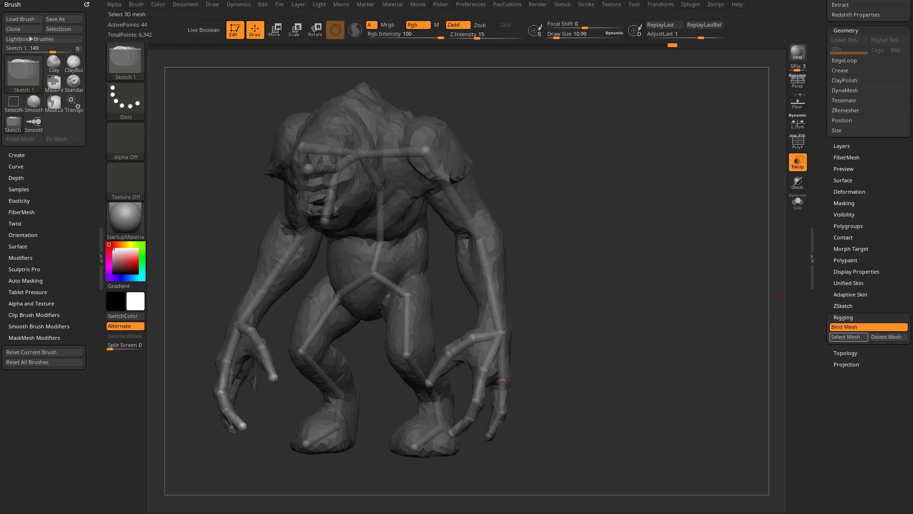
- Rotate both forearms of the bound rig forward at the elbows as a test and check the deformed mesh
shift+drag(661, 275, 637, 197)
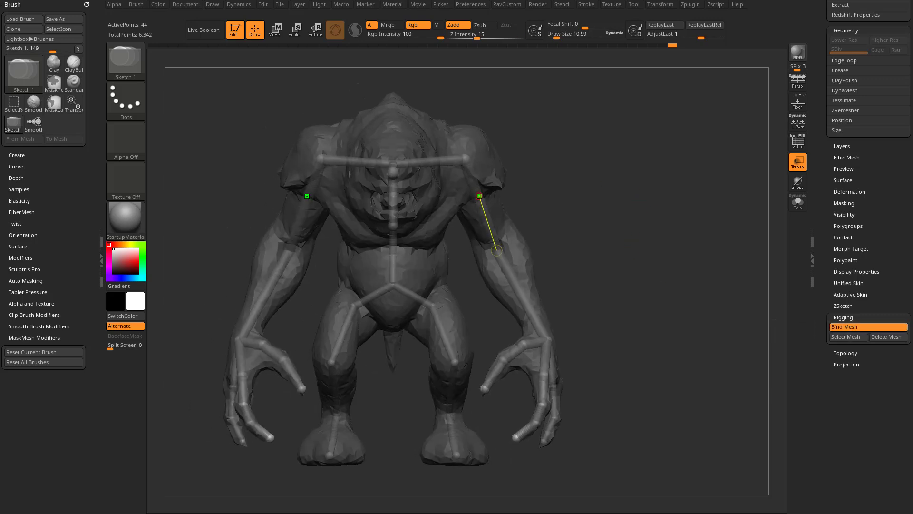
key(r)
mouse_move(497, 250)
mouse_down()
mouse_move(523, 229)
mouse_move(509, 247)
mouse_move(523, 236)
mouse_move(518, 295)
mouse_move(528, 238)
mouse_move(546, 273)
mouse_move(530, 249)
mouse_move(594, 257)
mouse_move(556, 261)
mouse_move(519, 312)
mouse_up()
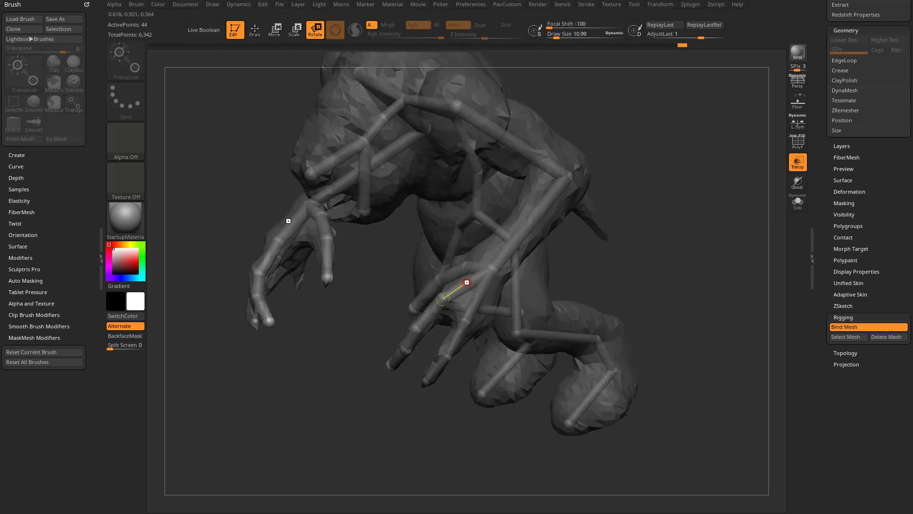
drag(492, 269, 489, 269)
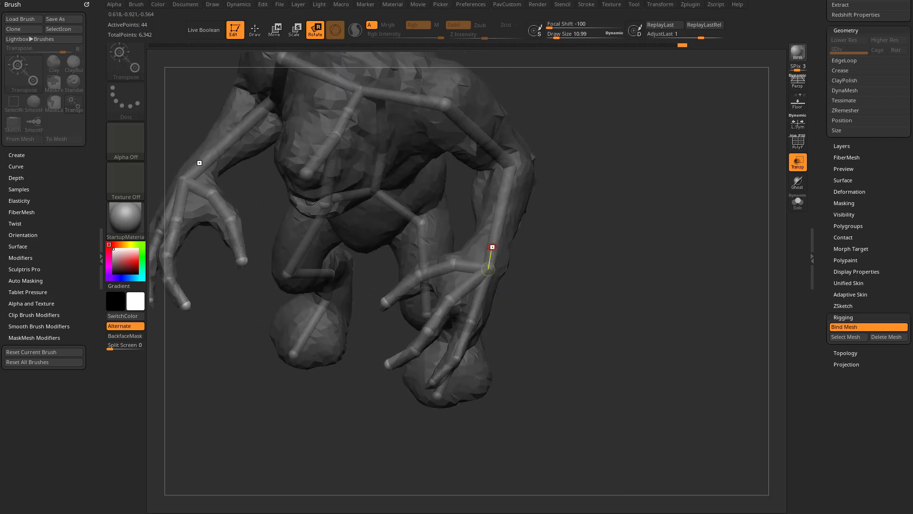
alt+drag(693, 239, 659, 227)
shift+drag(403, 144, 638, 227)
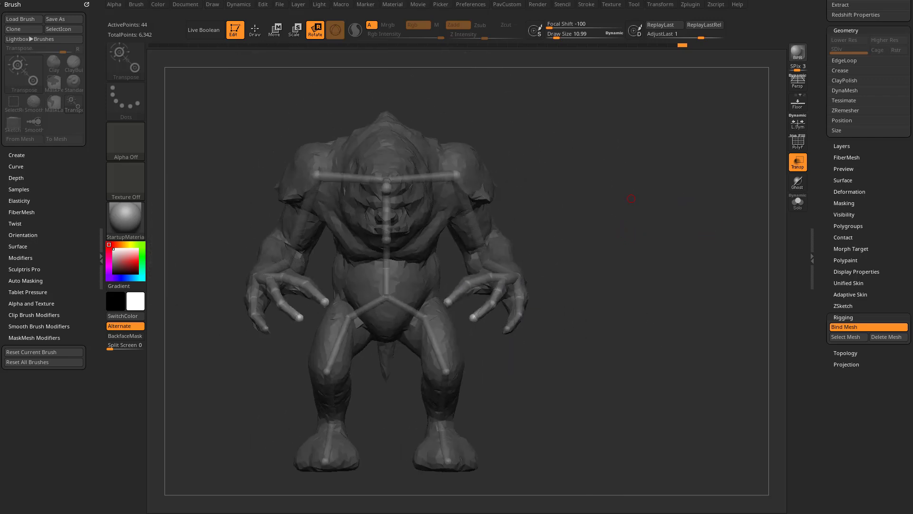
- Test more rotations on the bound rig's arms, hands and legs, and turn off Bind Mesh
drag(486, 263, 471, 278)
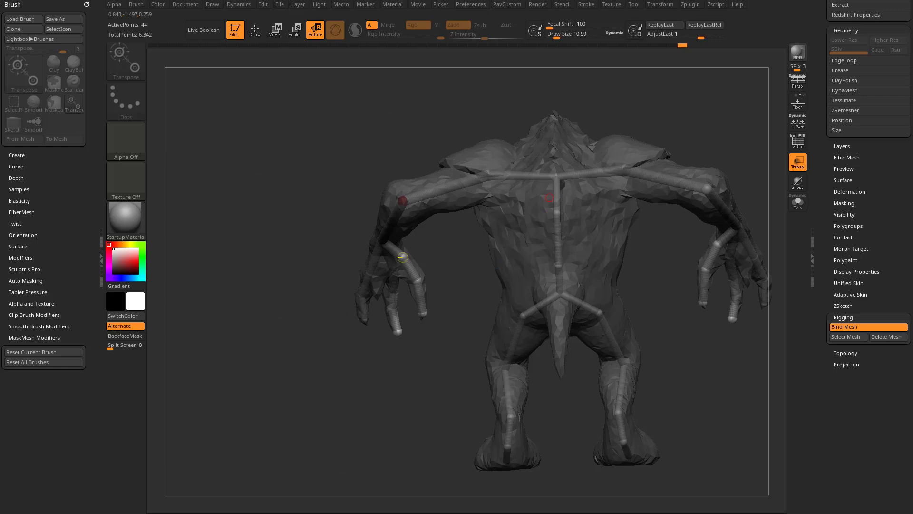
drag(527, 233, 547, 295)
mouse_move(567, 234)
mouse_down()
mouse_move(561, 279)
mouse_move(577, 271)
mouse_move(539, 267)
mouse_move(573, 280)
mouse_up()
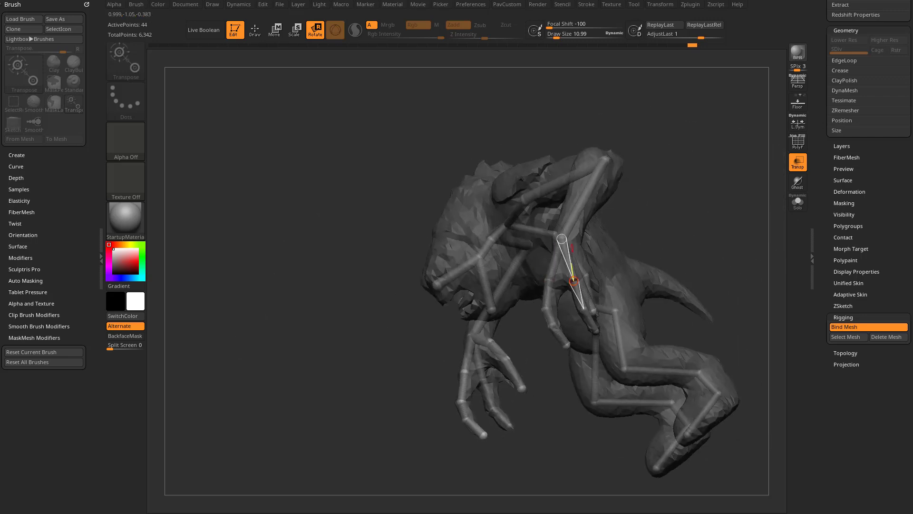
shift+drag(680, 248, 576, 338)
drag(446, 348, 476, 395)
drag(594, 381, 693, 299)
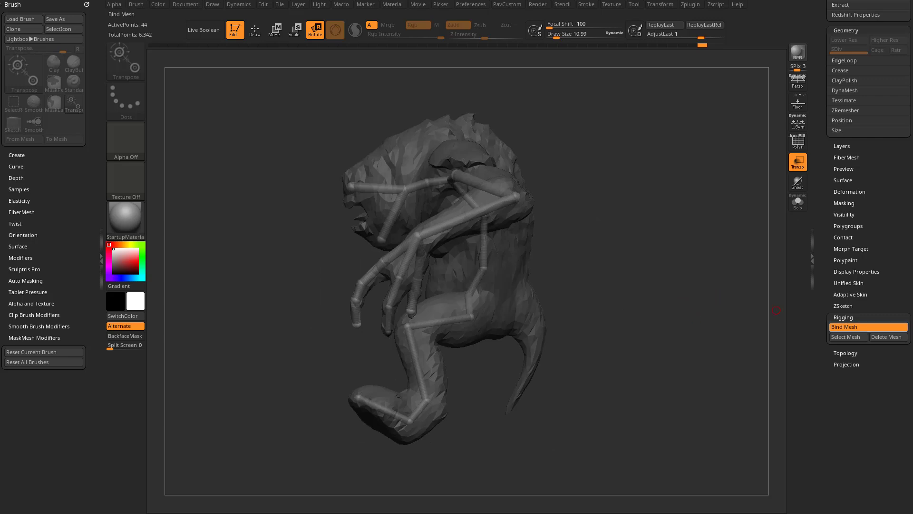
click(844, 326)
- Add a centred ZSphere at the pelvis of the rig and pull it back and down toward the tip of the mesh's tail
drag(643, 261, 607, 306)
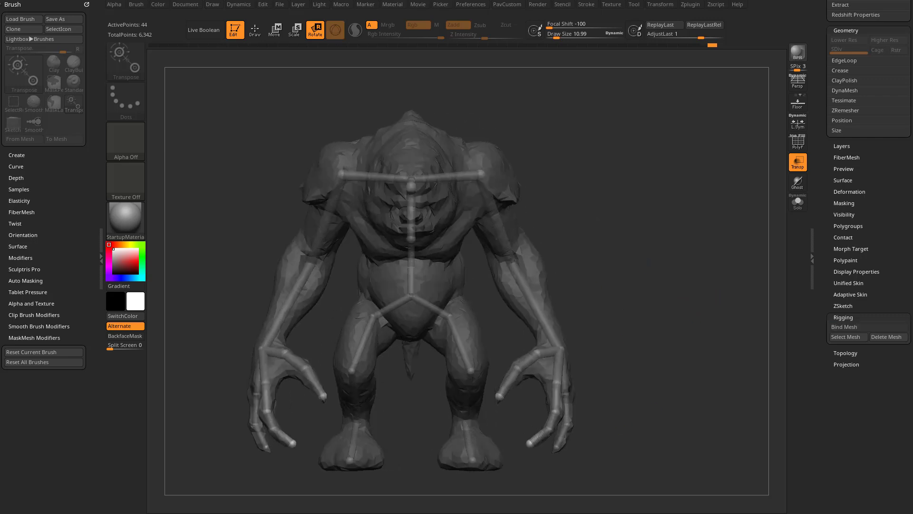
alt+drag(669, 280, 682, 256)
drag(692, 209, 324, 189)
key(w)
drag(504, 267, 501, 285)
drag(517, 357, 497, 288)
key(ctrl+z)
drag(490, 387, 489, 275)
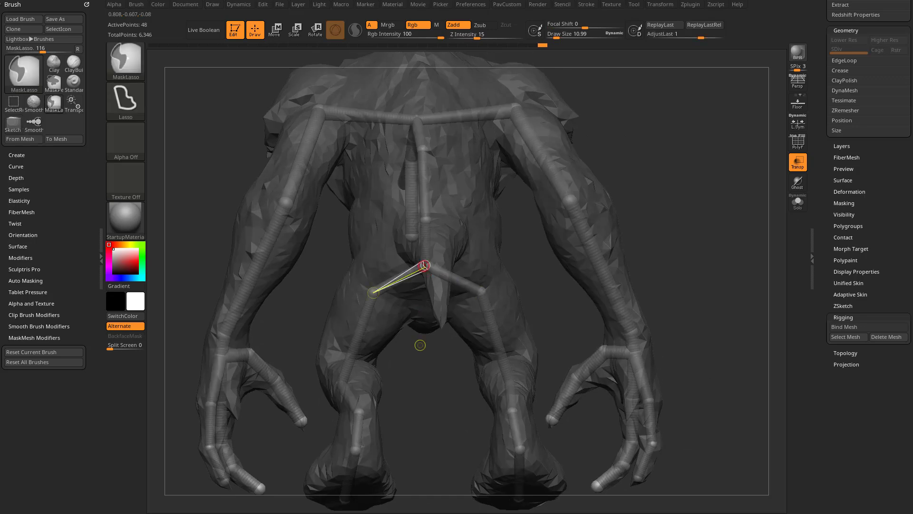
scroll(424, 265, up, 5)
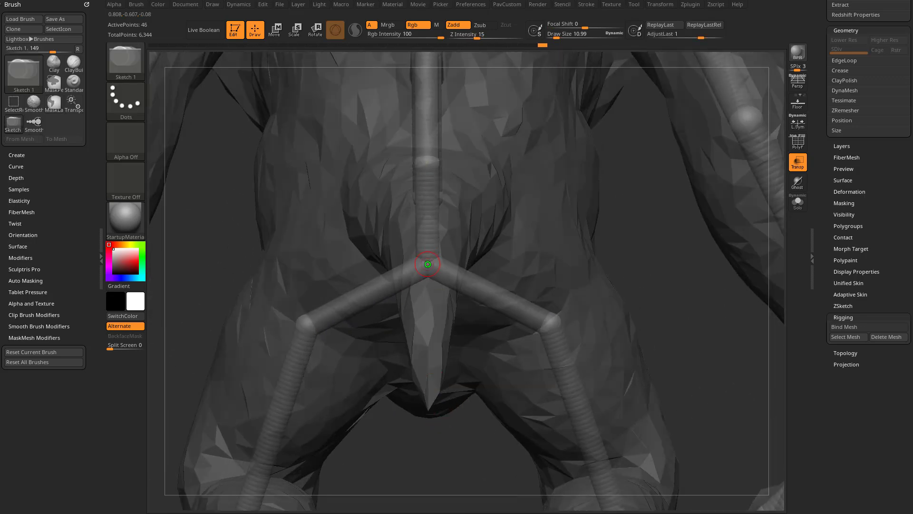
click(428, 264)
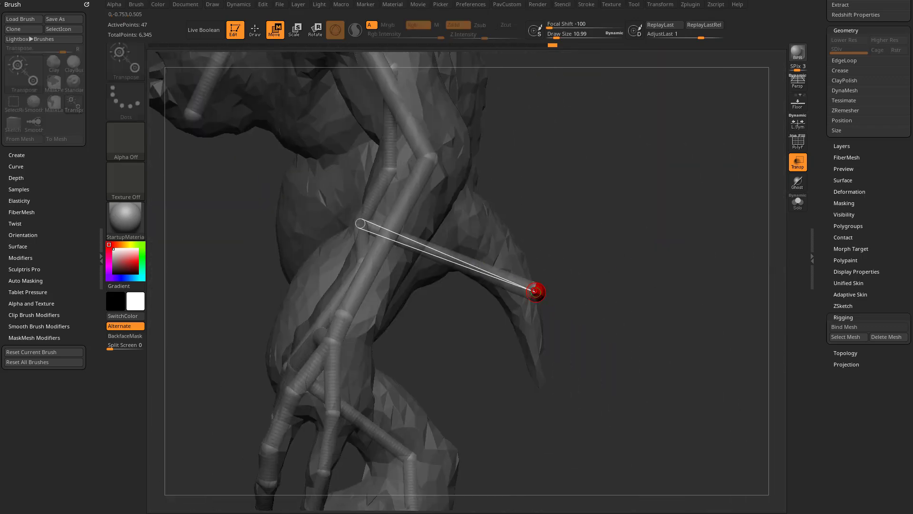
mouse_move(534, 292)
mouse_down()
mouse_move(546, 395)
mouse_move(542, 352)
mouse_up()
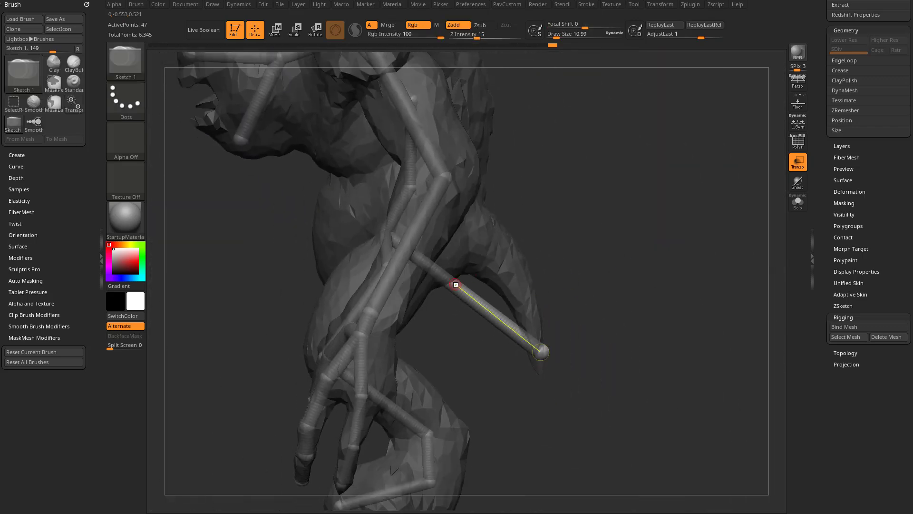
- Insert extra joints along the new tail bone and move them onto the curve of the tail mesh
mouse_move(504, 285)
mouse_down()
mouse_move(504, 256)
mouse_move(510, 340)
mouse_move(506, 327)
mouse_up()
key(w)
mouse_move(452, 286)
mouse_down()
mouse_move(489, 210)
mouse_move(471, 233)
mouse_up()
mouse_move(489, 320)
mouse_down()
mouse_move(500, 235)
mouse_move(502, 258)
mouse_up()
key(q)
key(w)
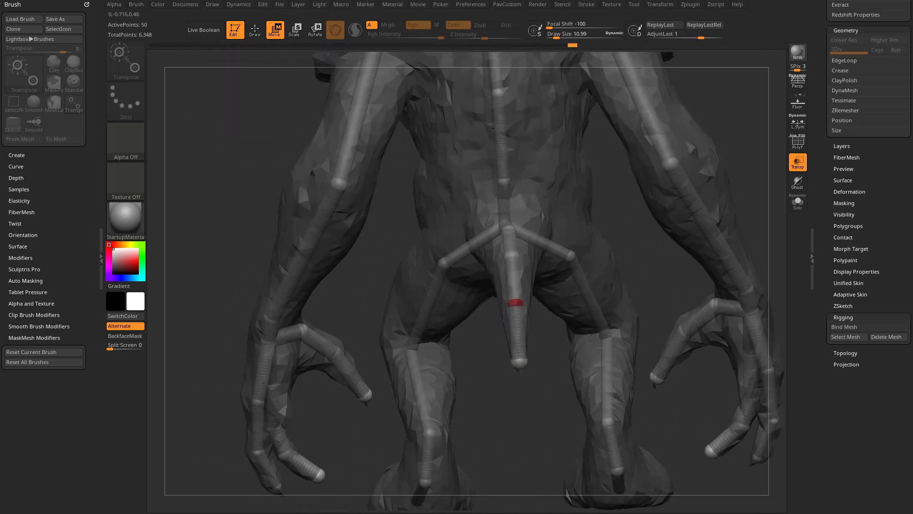
drag(484, 380, 524, 247)
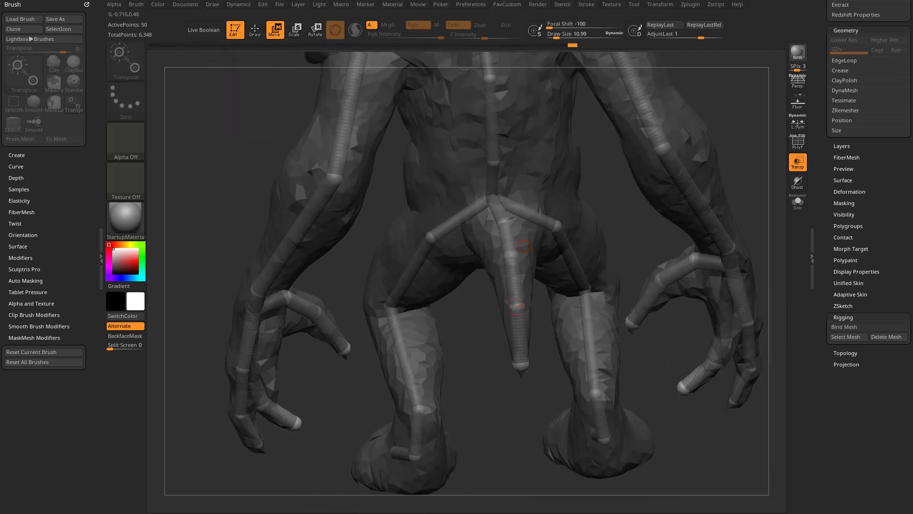
drag(516, 307, 533, 294)
- Examine the rig from behind, checking how the spine, shoulder and torso bones sit in the mesh
key(f)
drag(561, 228, 607, 227)
mouse_move(398, 128)
shift+mouse_down()
mouse_move(428, 132)
mouse_move(427, 177)
shift+mouse_up()
key(f)
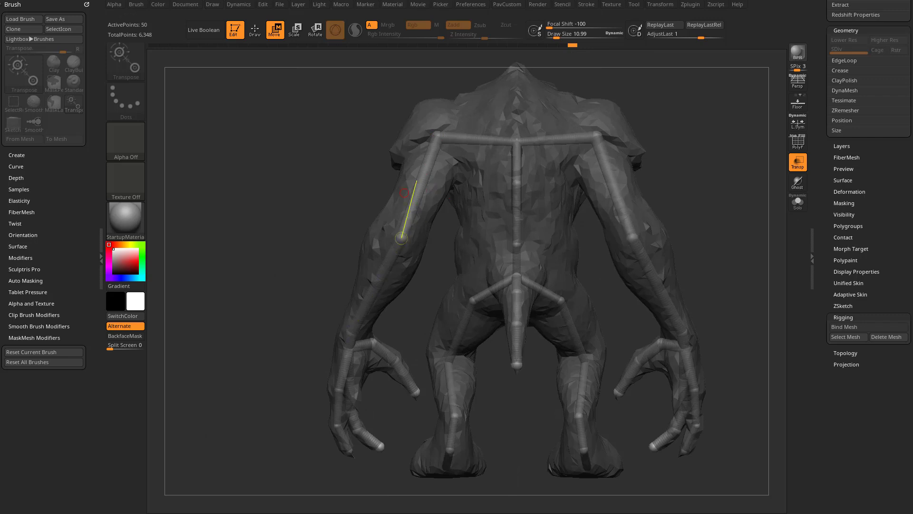
mouse_move(333, 180)
mouse_down()
mouse_move(404, 177)
mouse_move(343, 183)
mouse_up()
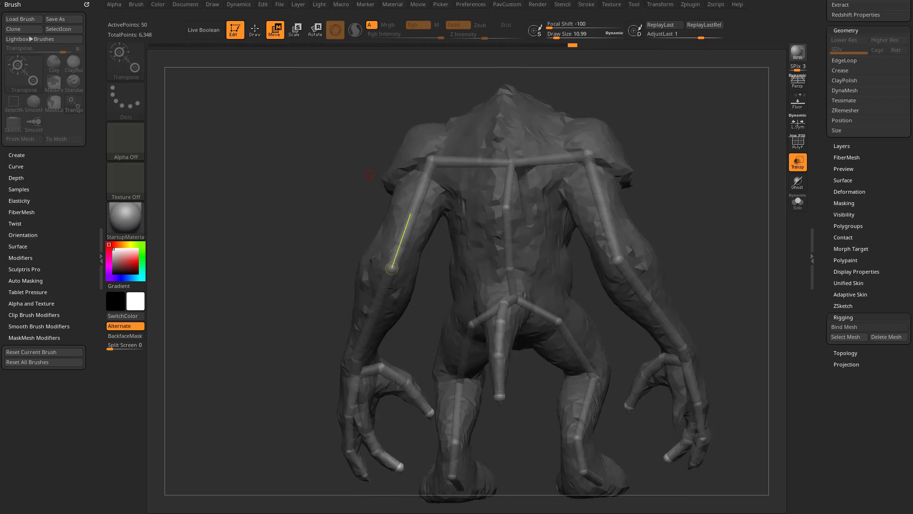
drag(506, 208, 506, 222)
drag(339, 234, 390, 237)
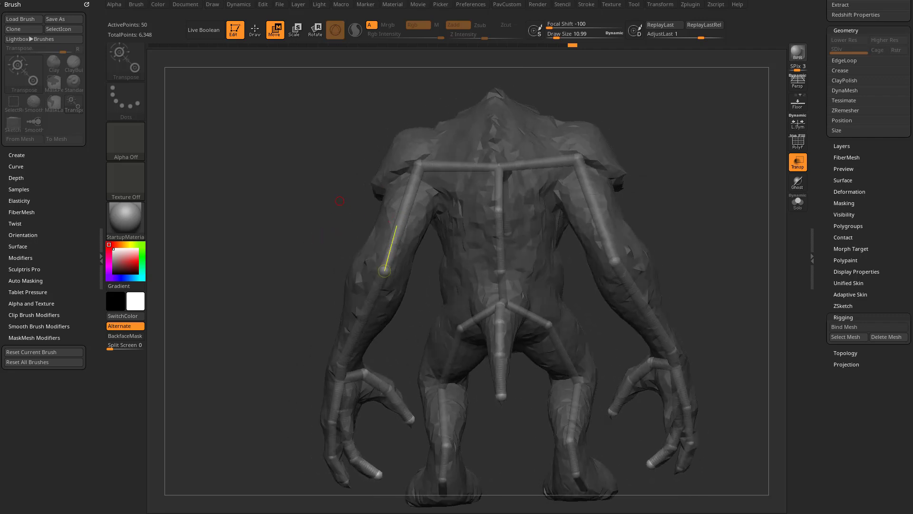
drag(323, 226, 432, 252)
drag(550, 202, 581, 279)
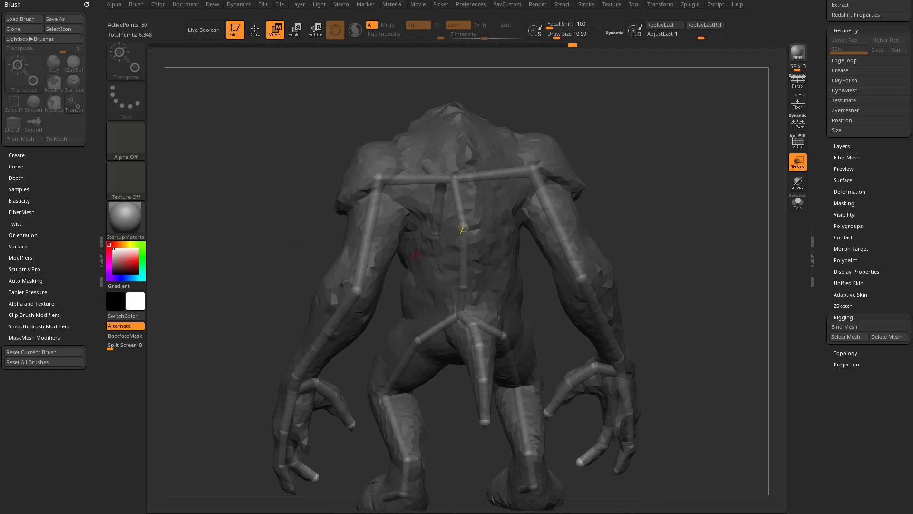
drag(474, 227, 714, 177)
drag(671, 155, 688, 165)
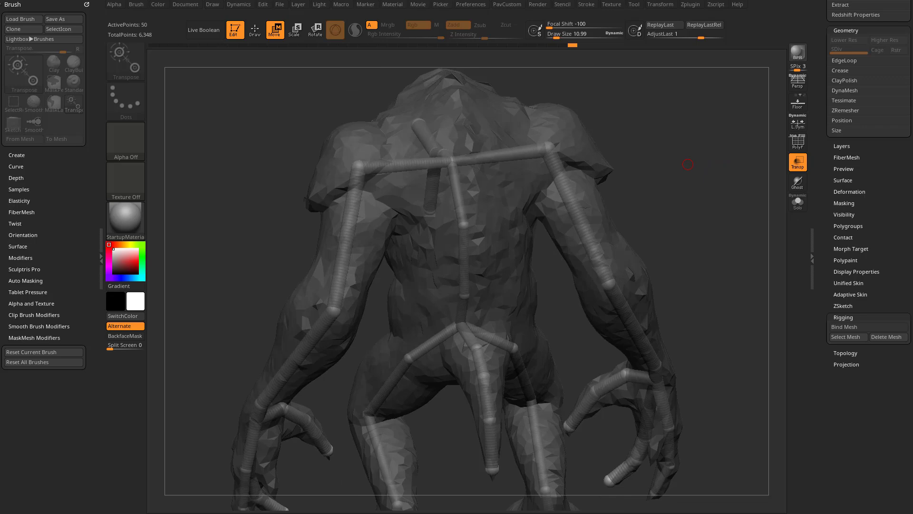
drag(675, 190, 683, 183)
drag(591, 218, 571, 116)
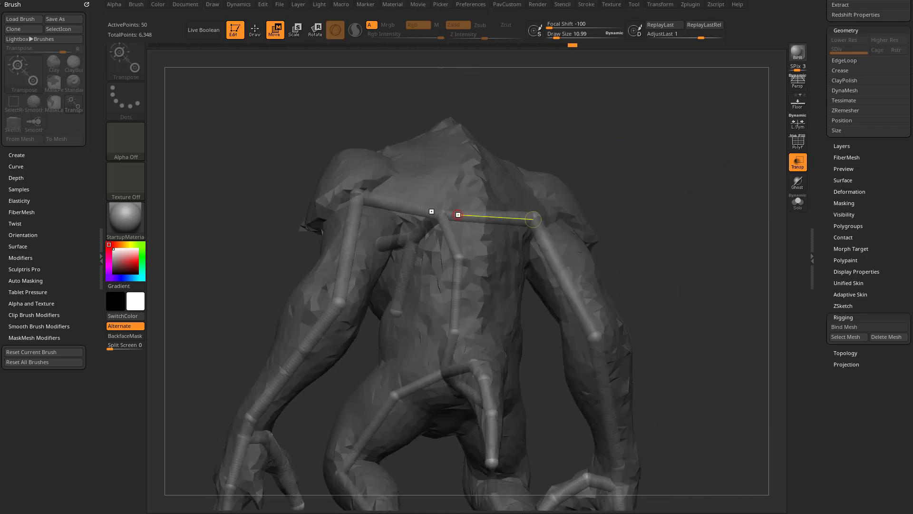
drag(624, 165, 620, 200)
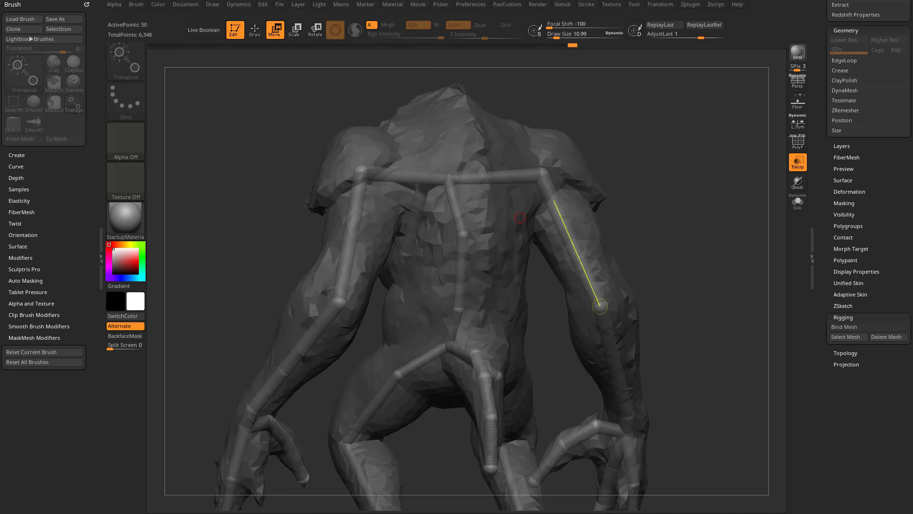
- Draw a mirrored pair of rib ZSpheres from the upper spine joint and position them toward the sides of the rib cage
key(q)
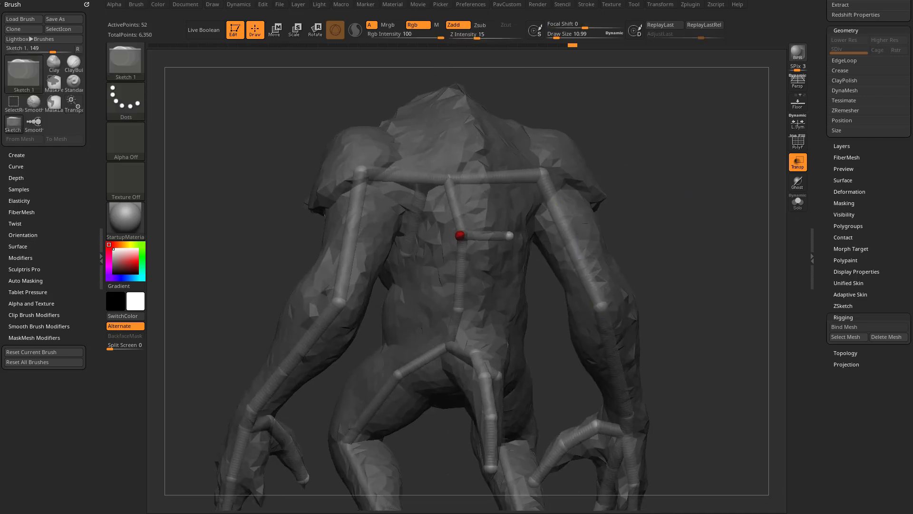
mouse_move(461, 238)
right_down()
mouse_move(447, 264)
mouse_move(421, 248)
mouse_move(440, 249)
right_up()
key(w)
mouse_move(440, 249)
mouse_down()
mouse_move(457, 267)
mouse_move(542, 269)
mouse_up()
mouse_move(541, 269)
right_down()
mouse_move(495, 222)
mouse_move(463, 268)
right_up()
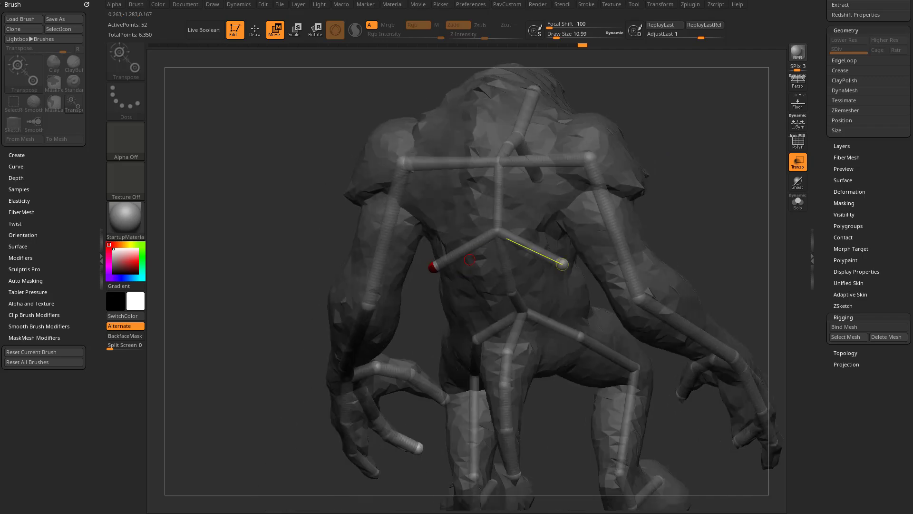
drag(496, 232, 459, 250)
right_drag(459, 249, 444, 233)
right_drag(426, 271, 433, 274)
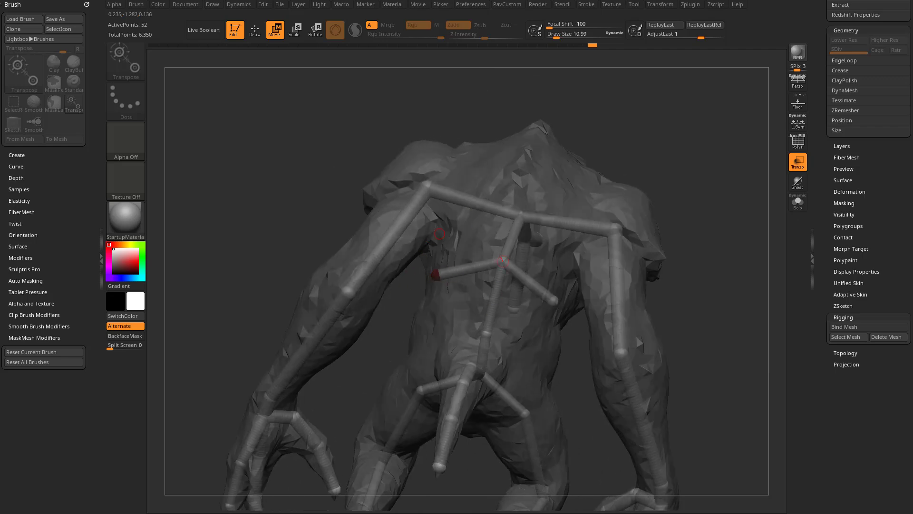
mouse_move(399, 309)
right_down()
mouse_move(687, 134)
mouse_move(440, 289)
mouse_move(433, 277)
right_up()
- Add a mirrored pair of side ZSpheres at the lower spine joint at waist level and turn on Bind Mesh
key(q)
key(w)
drag(529, 314, 535, 295)
mouse_move(446, 270)
mouse_down()
mouse_move(695, 214)
mouse_move(698, 332)
mouse_move(665, 285)
mouse_move(594, 238)
mouse_move(642, 190)
mouse_move(619, 177)
mouse_move(689, 181)
mouse_move(645, 194)
mouse_move(671, 215)
mouse_up()
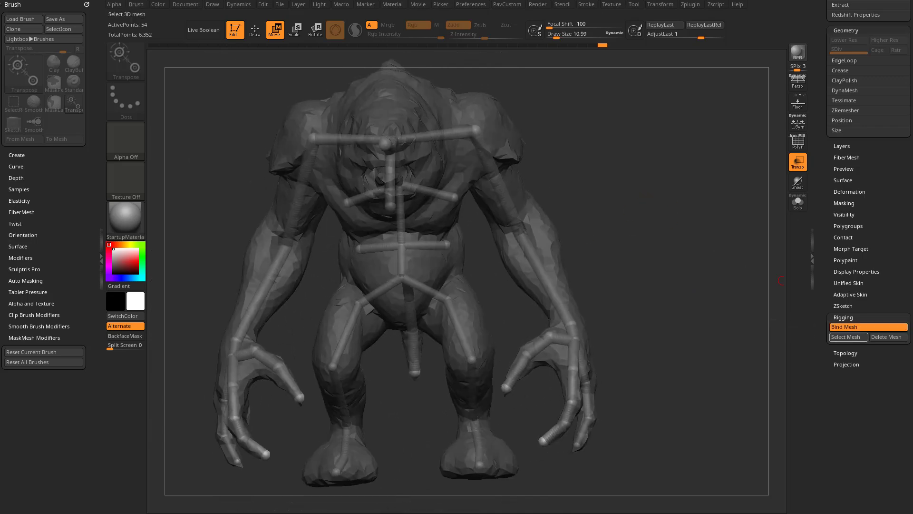
drag(737, 398, 696, 193)
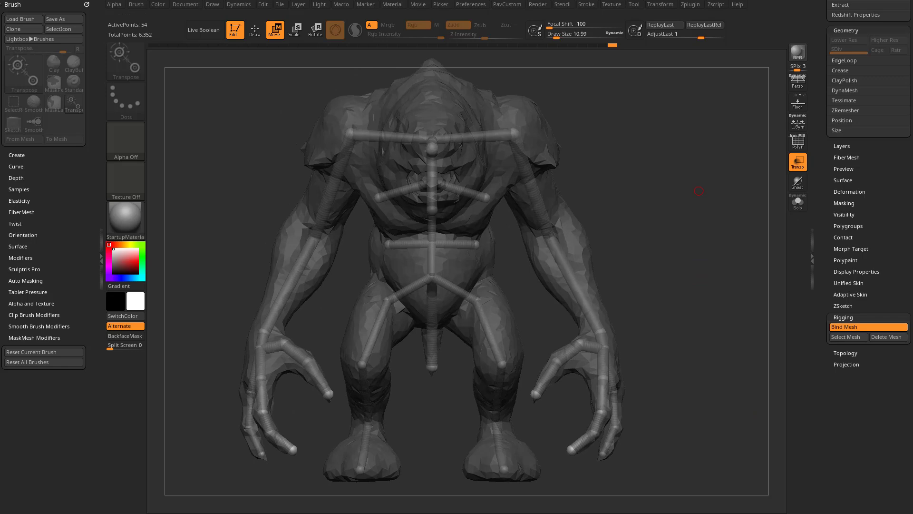
- Rotate the tail joints of the bound rig as a test of how the mesh deforms
mouse_move(553, 178)
mouse_down()
mouse_move(466, 198)
mouse_move(540, 211)
mouse_move(416, 333)
mouse_move(371, 328)
mouse_move(534, 263)
mouse_move(603, 261)
mouse_move(489, 316)
mouse_move(378, 330)
mouse_move(456, 261)
mouse_move(534, 295)
mouse_up()
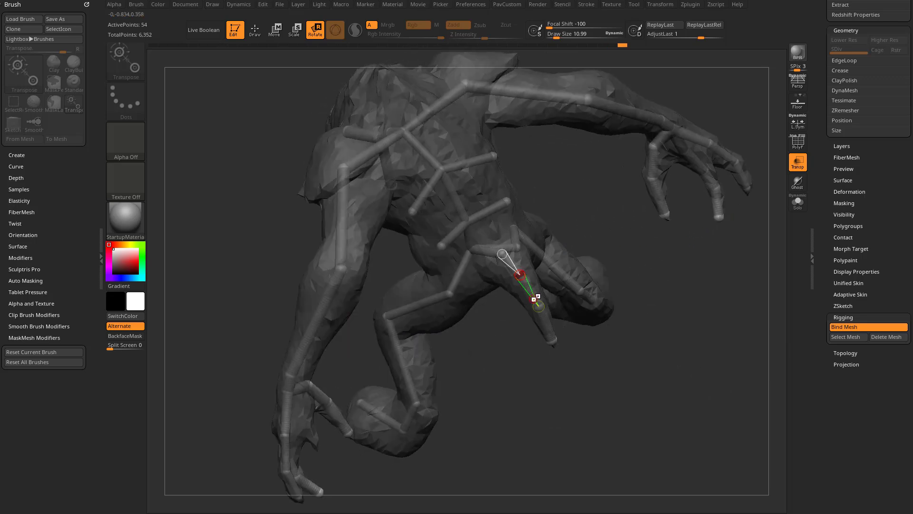
mouse_move(540, 338)
mouse_down()
mouse_move(642, 306)
mouse_move(668, 269)
mouse_move(532, 281)
mouse_move(535, 301)
mouse_up()
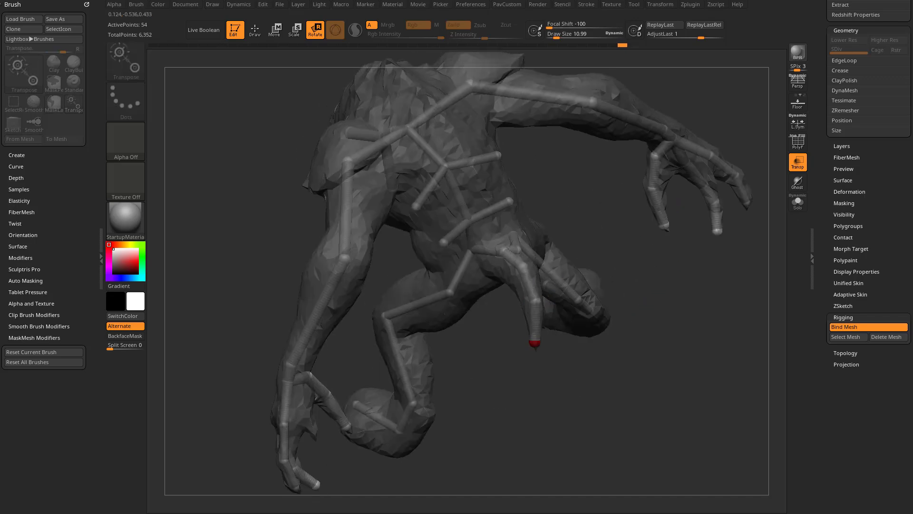
drag(535, 344, 507, 342)
drag(518, 303, 542, 232)
- Test further rotations on the bound rig, check the deformed mesh from several sides, and turn off Bind Mesh
drag(653, 199, 471, 333)
drag(458, 286, 463, 391)
click(468, 255)
mouse_move(498, 203)
mouse_down()
mouse_move(395, 195)
mouse_move(404, 205)
mouse_move(373, 207)
mouse_move(406, 208)
mouse_up()
mouse_move(383, 267)
mouse_down()
mouse_move(394, 249)
mouse_move(428, 266)
mouse_move(452, 256)
mouse_move(358, 219)
mouse_move(452, 223)
mouse_move(496, 245)
mouse_up()
mouse_move(430, 228)
mouse_down()
mouse_move(523, 223)
mouse_move(551, 246)
mouse_move(495, 276)
mouse_up()
mouse_move(435, 334)
mouse_down()
mouse_move(444, 380)
mouse_move(437, 402)
mouse_up()
mouse_move(618, 404)
mouse_down()
mouse_move(656, 390)
mouse_move(614, 404)
mouse_up()
drag(441, 402, 781, 279)
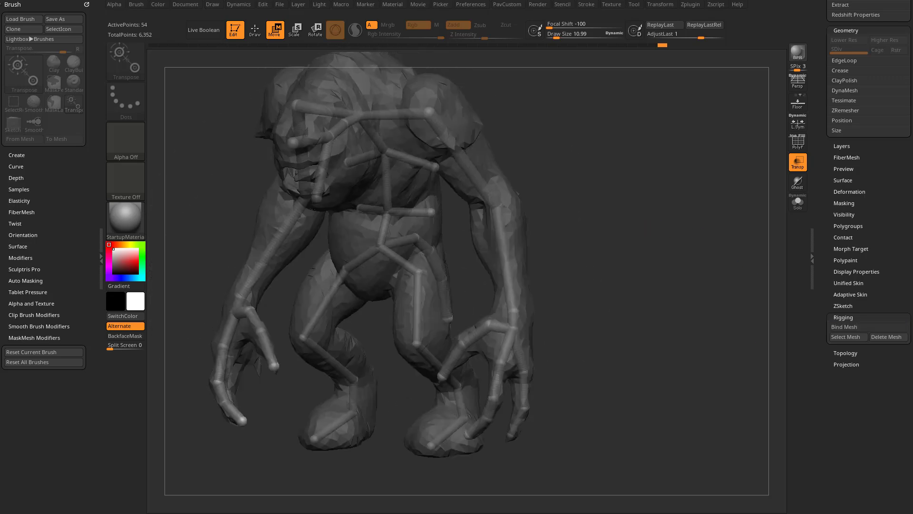
- Try to draw an extra ZSphere from the end of one upper rib bone
scroll(381, 285, up, 5)
drag(539, 202, 514, 210)
click(415, 265)
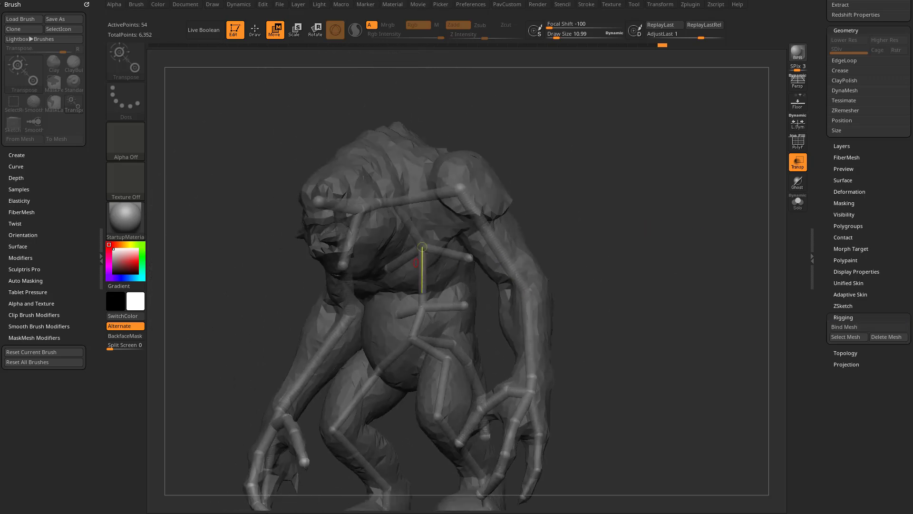
drag(626, 236, 570, 238)
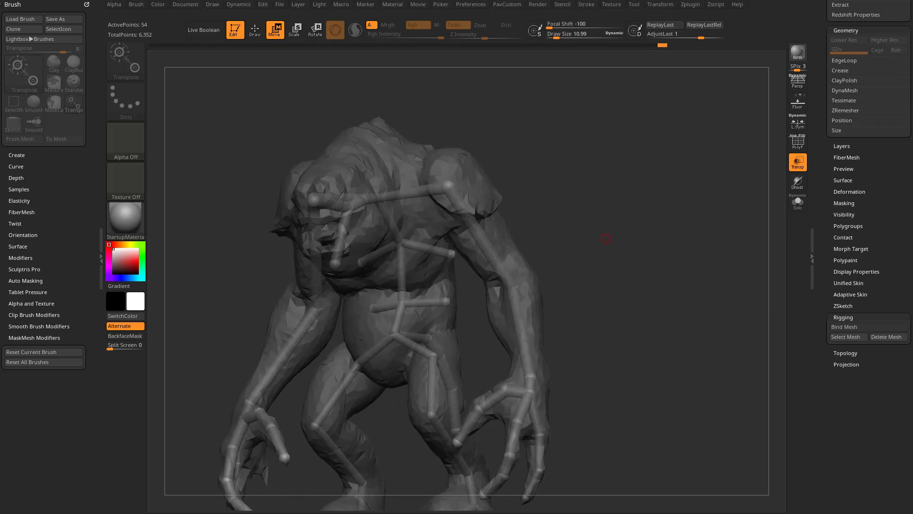
key(q)
key(w)
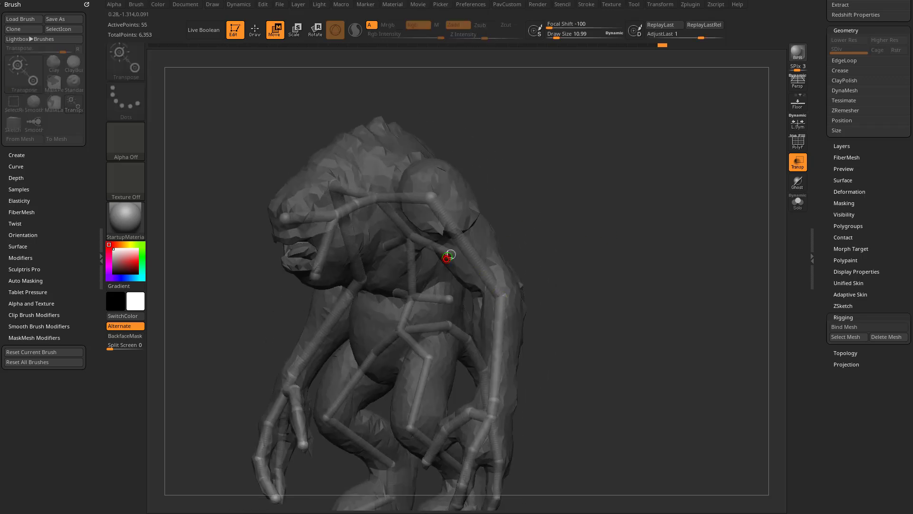
drag(408, 277, 557, 215)
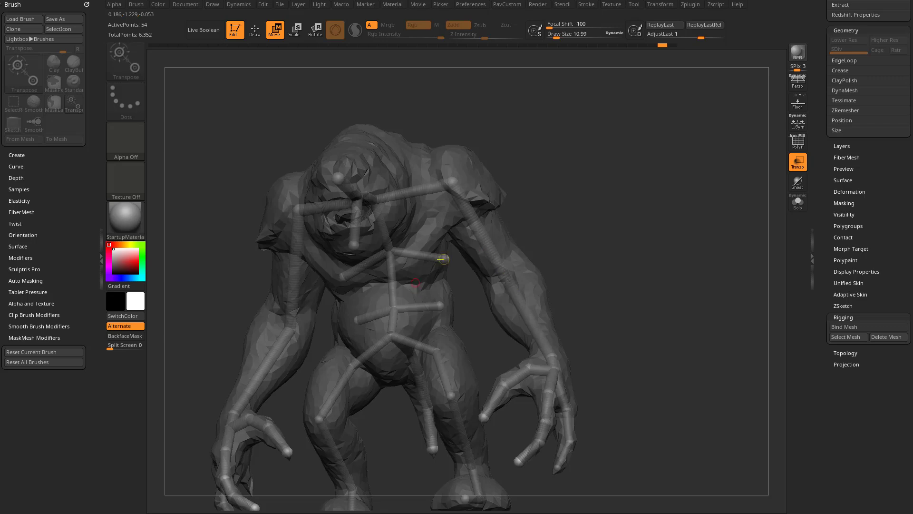
- Extend the upper and lower side bones of the torso forward with mirrored child ZSpheres and turn on Bind Mesh
key(q)
mouse_move(412, 288)
mouse_down()
mouse_move(447, 257)
mouse_move(409, 257)
mouse_move(417, 276)
mouse_move(506, 291)
mouse_up()
key(w)
key(q)
drag(442, 300, 432, 306)
key(w)
mouse_move(545, 245)
mouse_down()
mouse_move(408, 307)
mouse_move(475, 309)
mouse_up()
mouse_move(554, 229)
mouse_down()
mouse_move(460, 249)
mouse_move(456, 243)
mouse_move(576, 240)
mouse_move(392, 269)
mouse_move(481, 262)
mouse_move(490, 270)
mouse_move(410, 265)
mouse_move(373, 249)
mouse_move(658, 249)
mouse_move(594, 252)
mouse_move(671, 258)
mouse_up()
drag(781, 295, 600, 164)
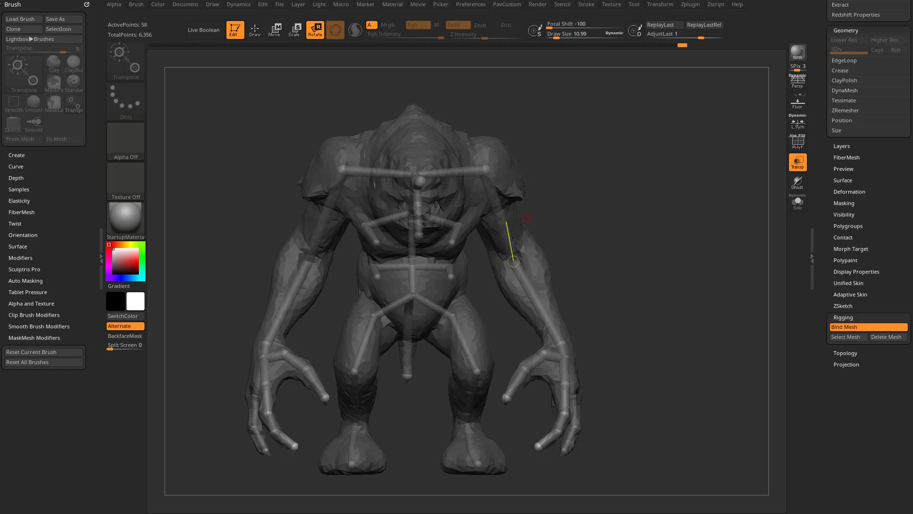
- Rotate both arms outward at the shoulders as a test and undo the rotation
drag(514, 261, 551, 240)
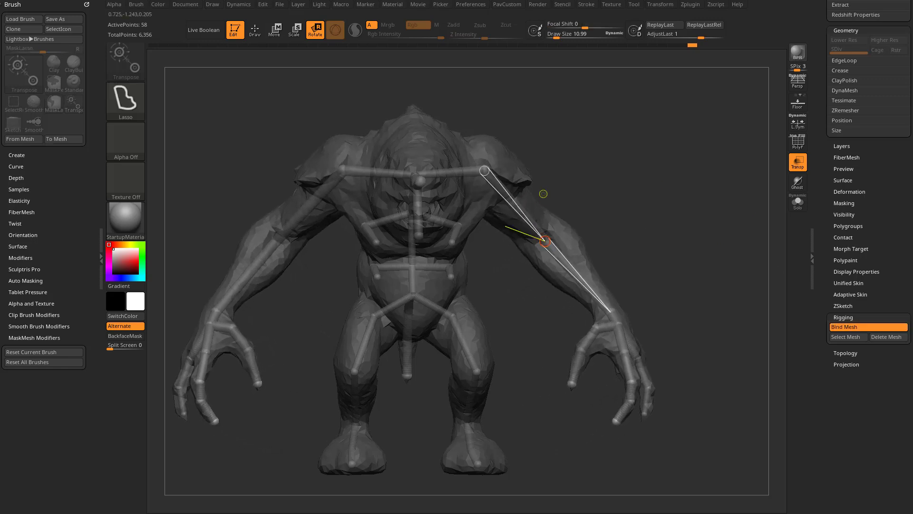
key(ctrl+z)
key(ctrl+z)
key(ctrl+z)
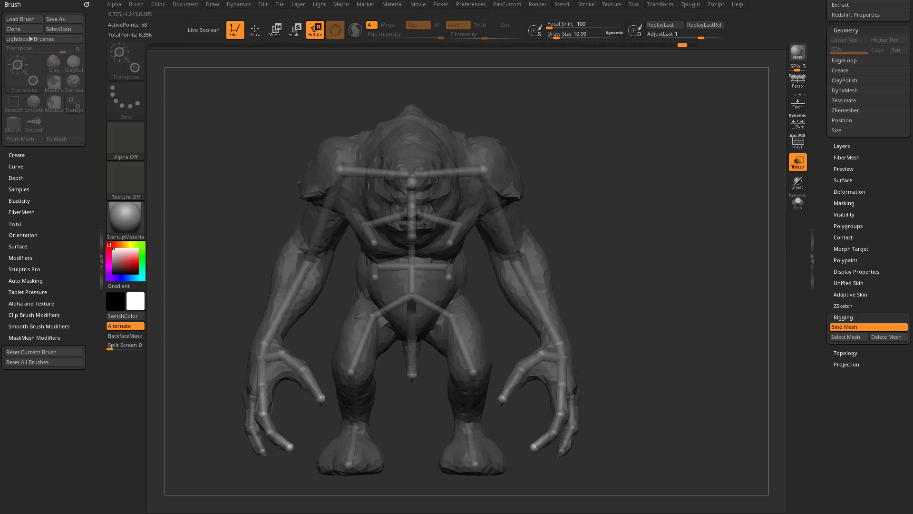
- Twist and lean the bound rig's upper torso to one side at the spine joints, making the pose asymmetrical
drag(428, 220, 436, 235)
drag(666, 238, 475, 245)
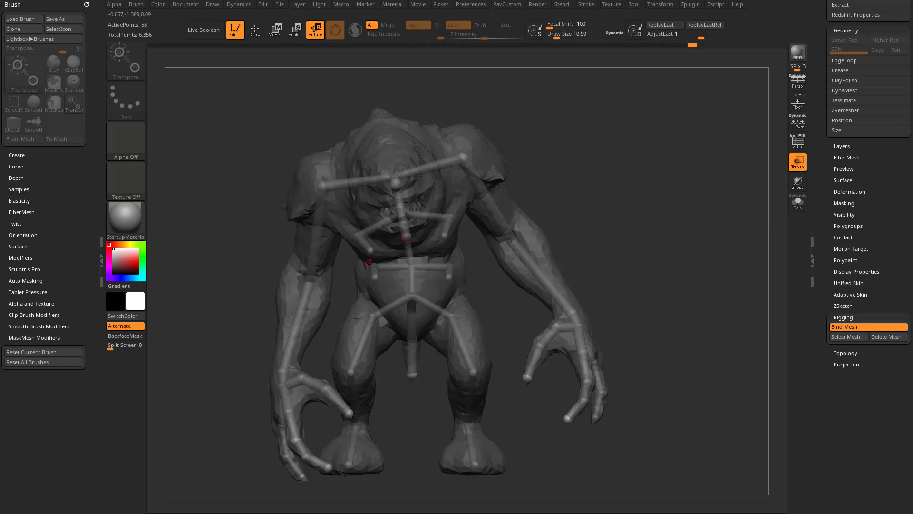
mouse_move(510, 160)
mouse_down()
mouse_move(477, 157)
mouse_move(522, 144)
mouse_up()
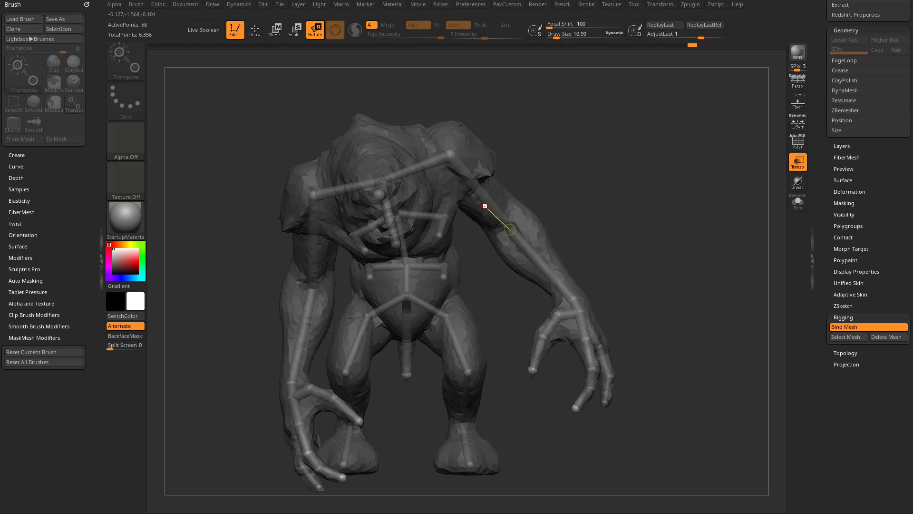
mouse_move(594, 157)
mouse_down()
mouse_move(500, 210)
mouse_move(520, 173)
mouse_move(526, 179)
mouse_move(523, 154)
mouse_up()
mouse_move(713, 285)
mouse_down()
mouse_move(761, 279)
mouse_move(751, 280)
mouse_up()
- Raise one arm outward to shoulder height, swing the other arm down and back, and bend its hand at the wrist
mouse_move(333, 169)
mouse_down()
mouse_move(301, 265)
mouse_move(295, 259)
mouse_move(281, 290)
mouse_up()
drag(619, 333, 585, 305)
drag(284, 268, 232, 282)
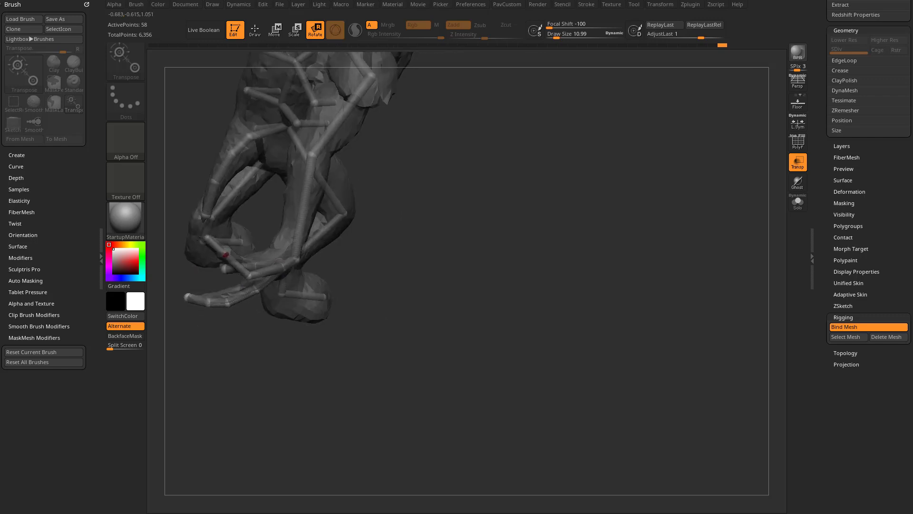
drag(222, 243, 416, 203)
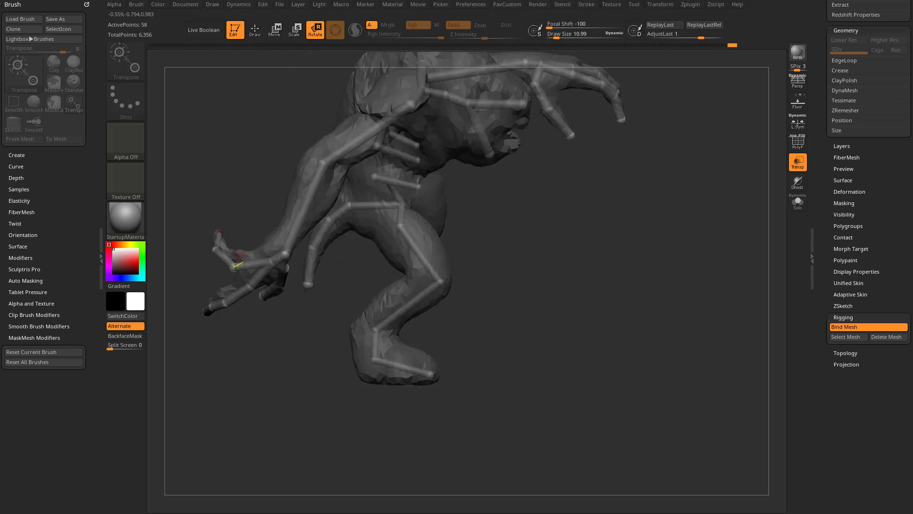
drag(248, 252, 524, 248)
- Try to reposition one leg at the knee with the Move tool and undo the change
drag(395, 288, 402, 315)
drag(547, 297, 647, 294)
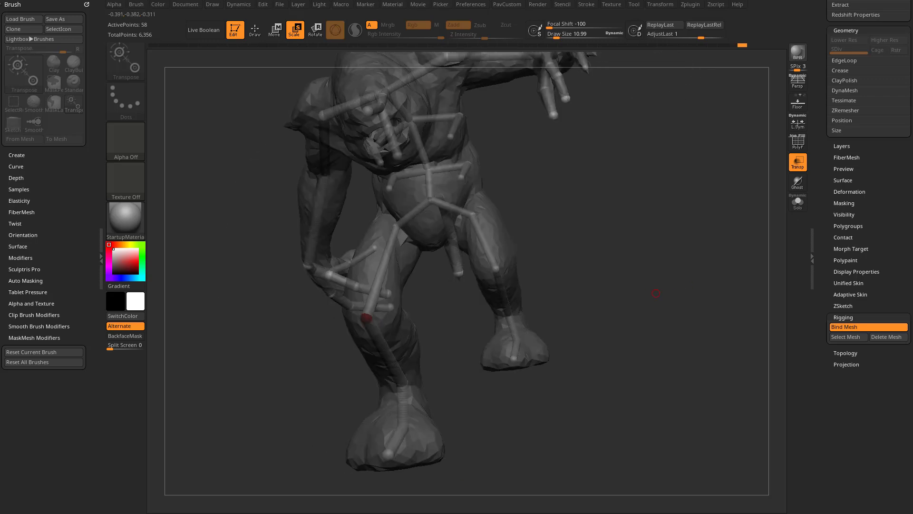
drag(635, 330, 475, 230)
key(w)
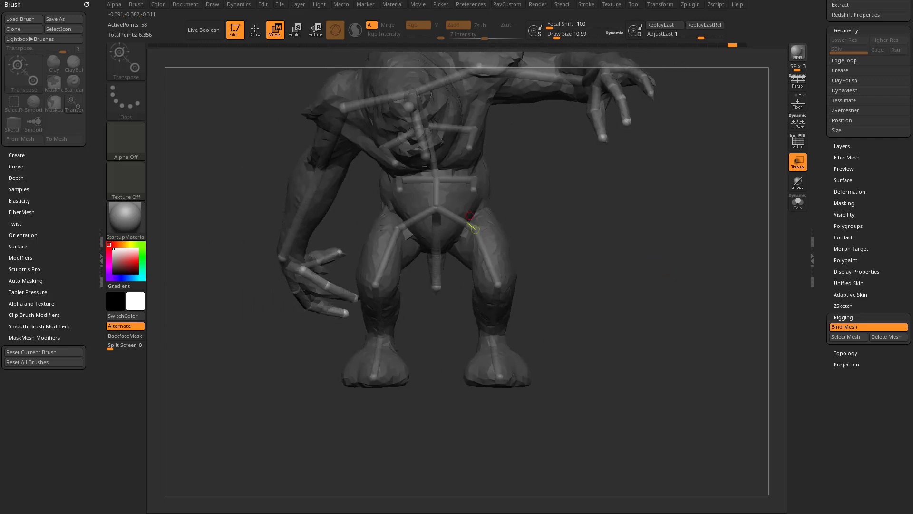
mouse_move(497, 284)
mouse_down()
mouse_move(460, 279)
mouse_move(456, 293)
mouse_move(463, 282)
mouse_move(521, 276)
mouse_move(500, 298)
mouse_up()
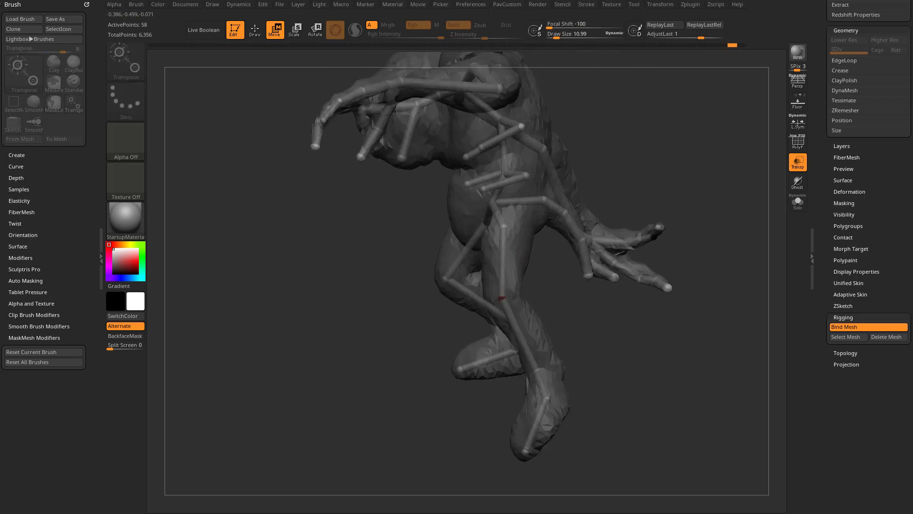
shift+drag(588, 333, 585, 319)
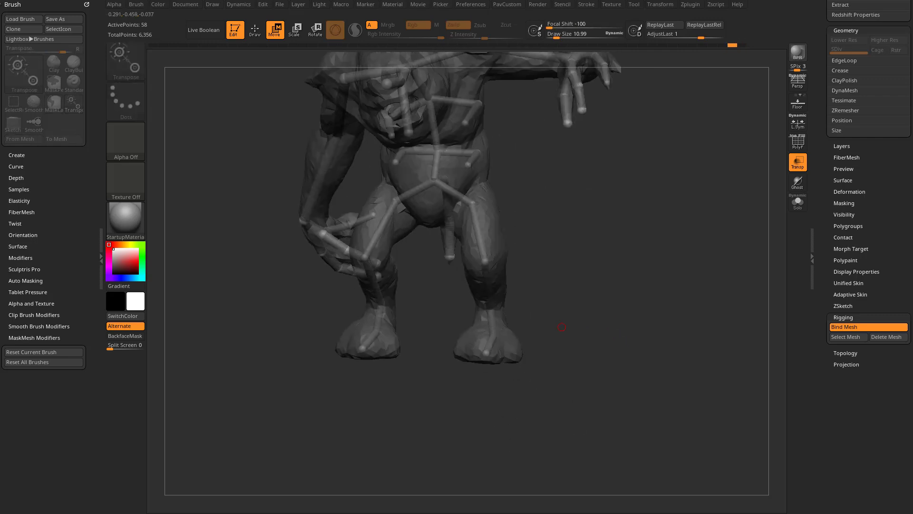
drag(527, 421, 332, 321)
key(ctrl+z)
drag(356, 421, 527, 263)
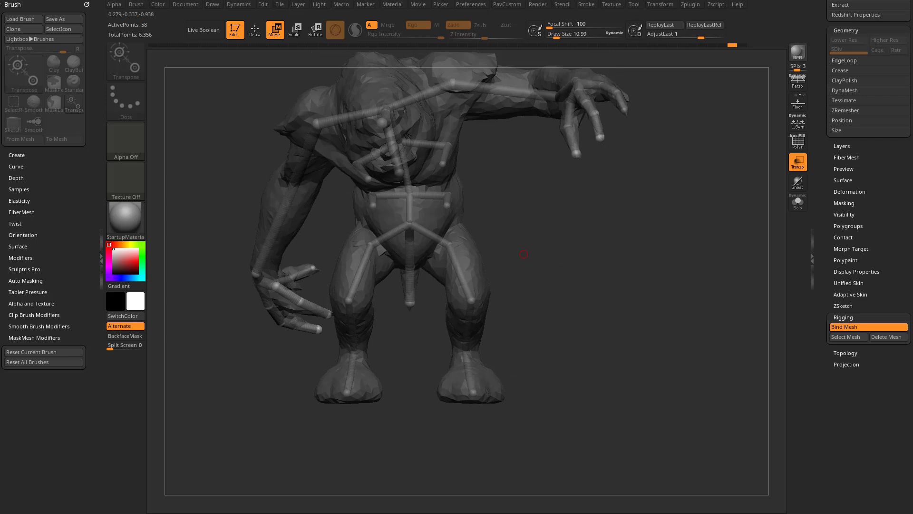
- Rotate one leg outward at the hip and turn the opposite foot outward at the ankle
drag(474, 275, 506, 385)
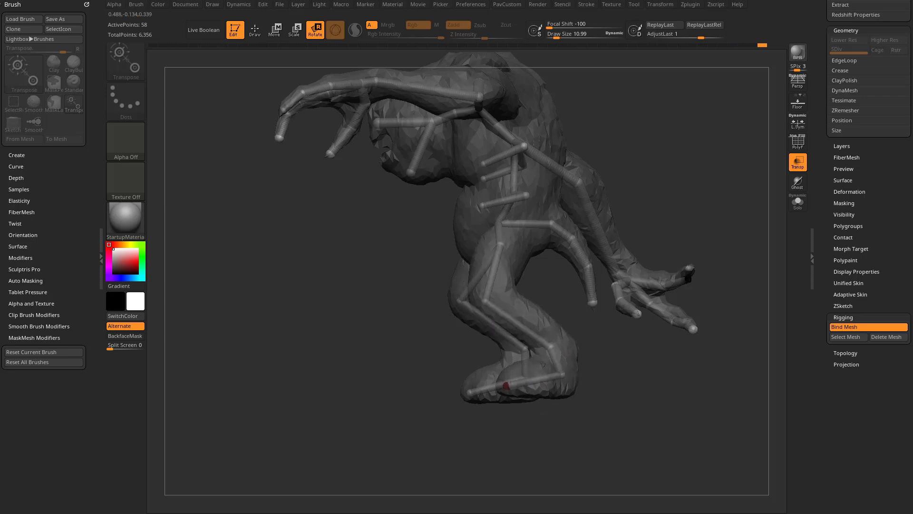
drag(438, 349, 565, 389)
drag(610, 301, 629, 288)
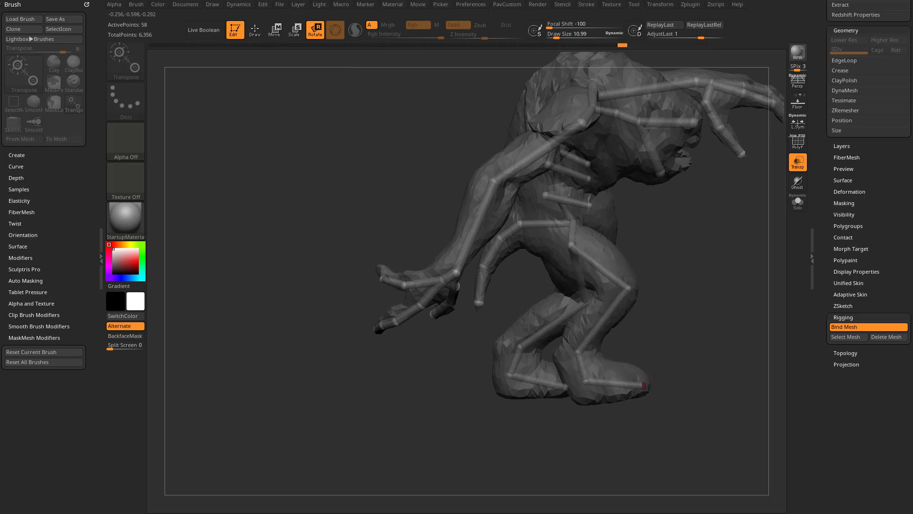
drag(641, 396, 643, 346)
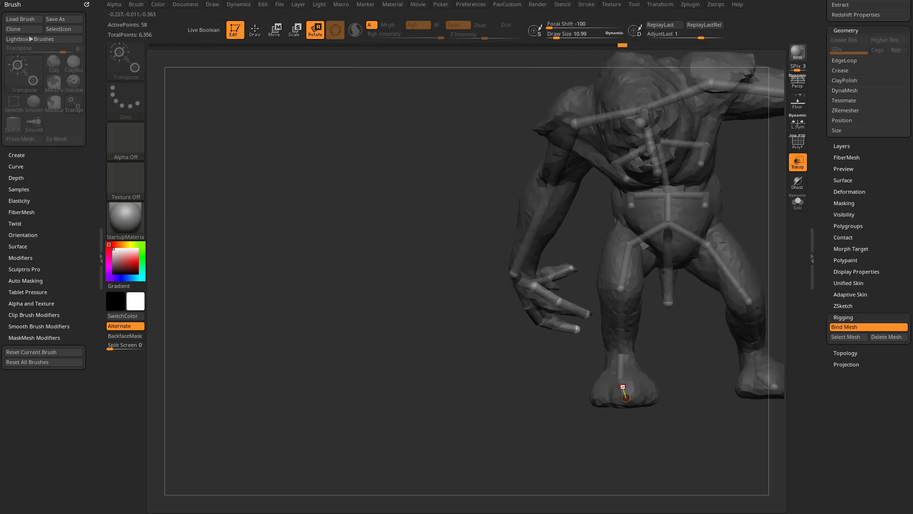
mouse_move(616, 401)
mouse_down()
mouse_move(596, 402)
mouse_move(603, 392)
mouse_move(616, 395)
mouse_up()
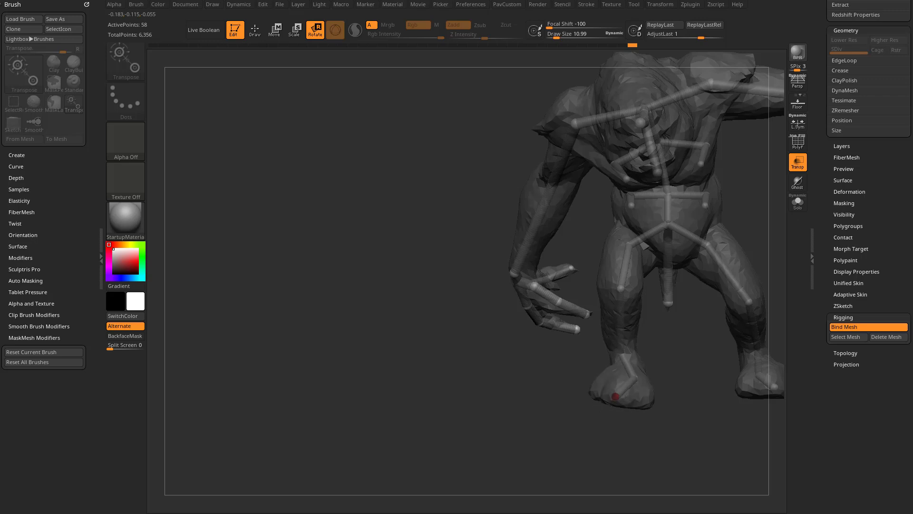
drag(690, 418, 661, 383)
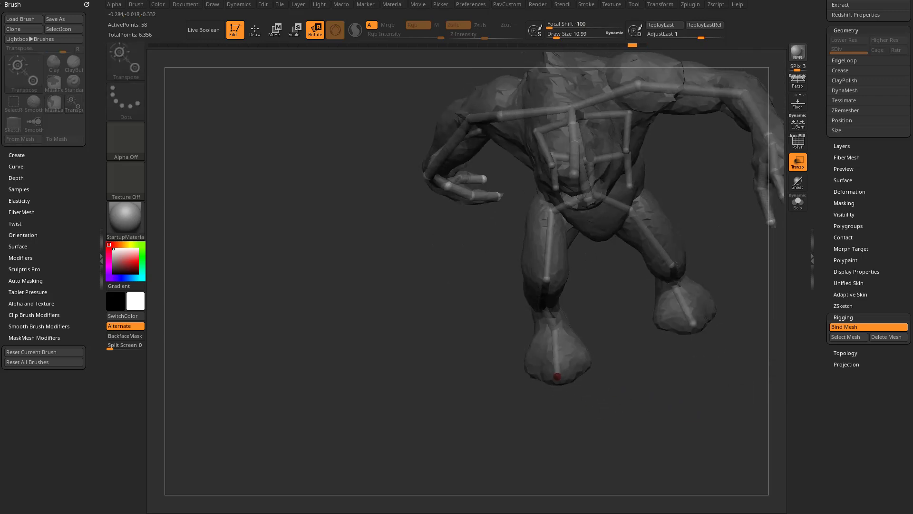
drag(548, 377, 689, 215)
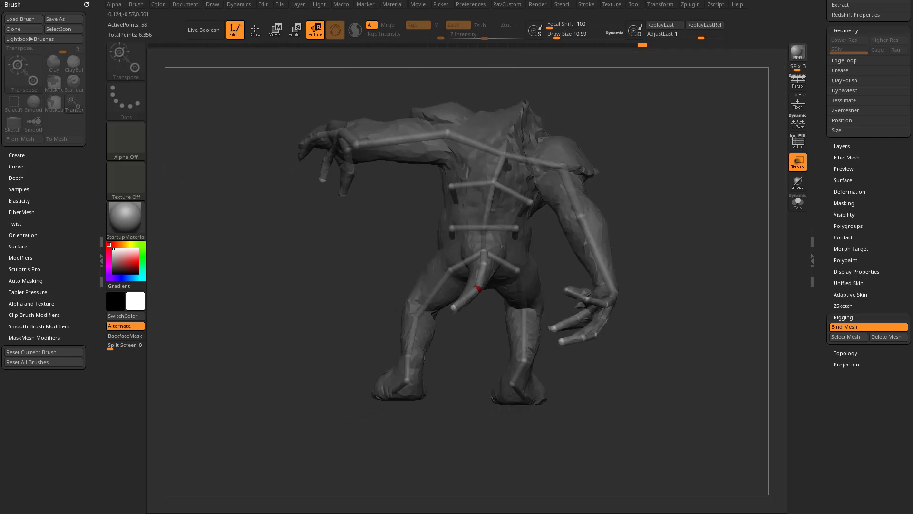
- Swing the tail to one side by rotating its bones
drag(470, 286, 438, 300)
drag(547, 266, 597, 247)
drag(483, 267, 529, 270)
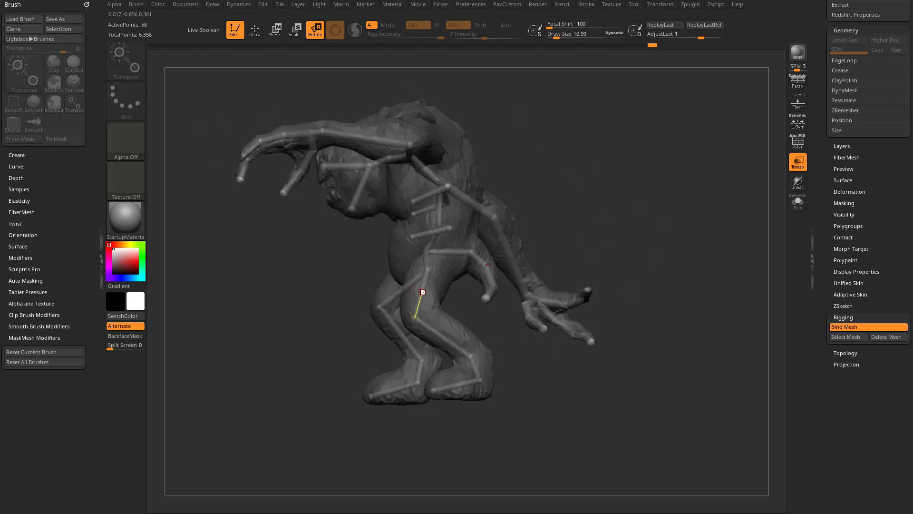
drag(470, 356, 475, 350)
drag(442, 392, 463, 167)
drag(642, 228, 570, 223)
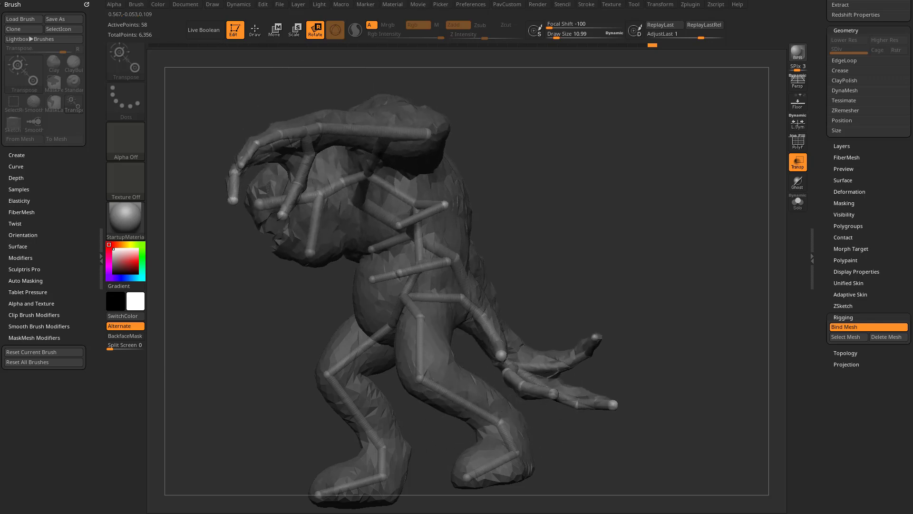
mouse_move(523, 266)
mouse_down()
mouse_move(504, 266)
mouse_move(561, 223)
mouse_move(504, 248)
mouse_move(557, 266)
mouse_up()
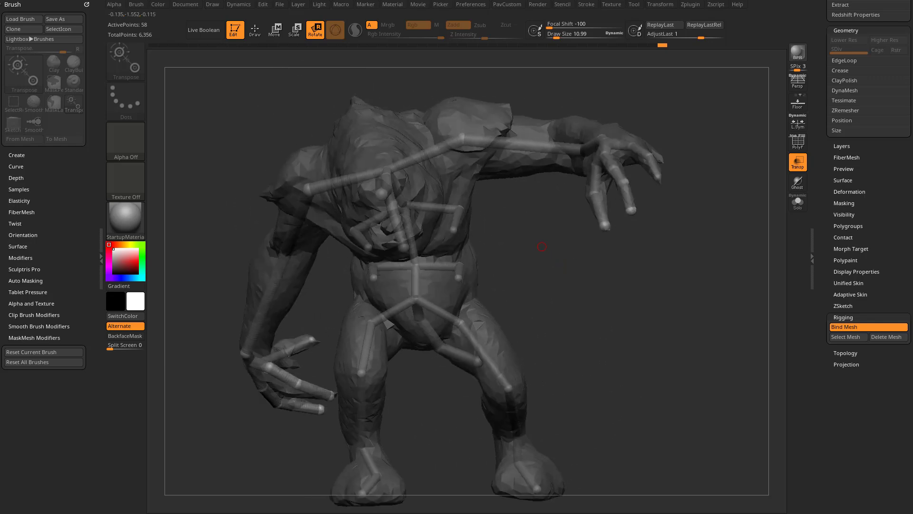
- Move the ends of the upper and lower side bones outward on the raised-arm side of the torso
key(w)
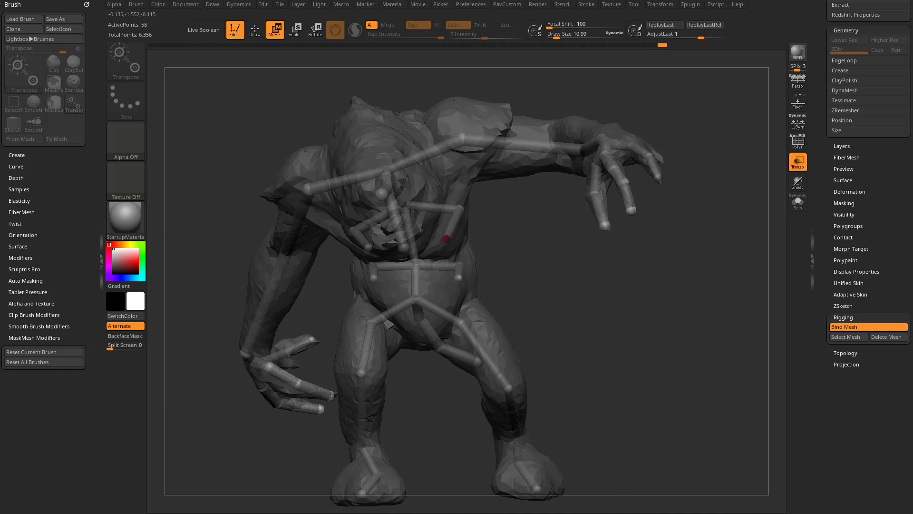
drag(557, 267, 418, 267)
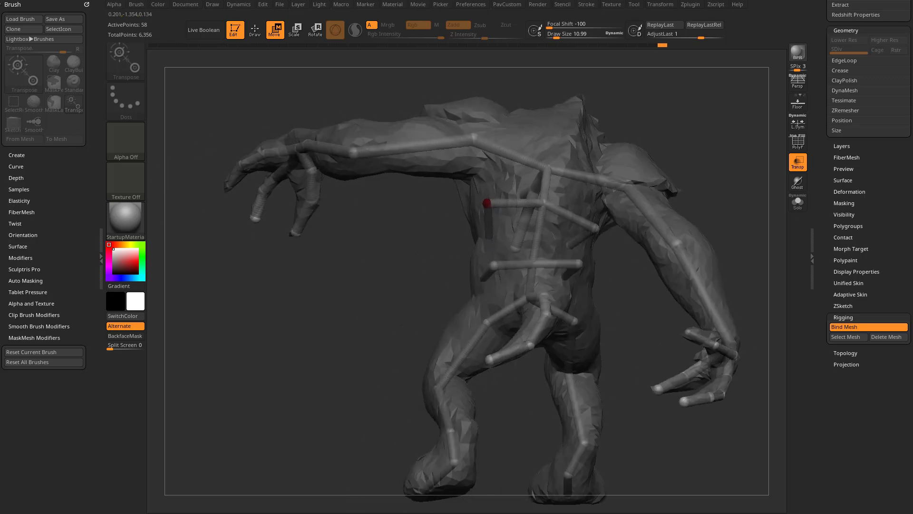
drag(527, 251, 491, 251)
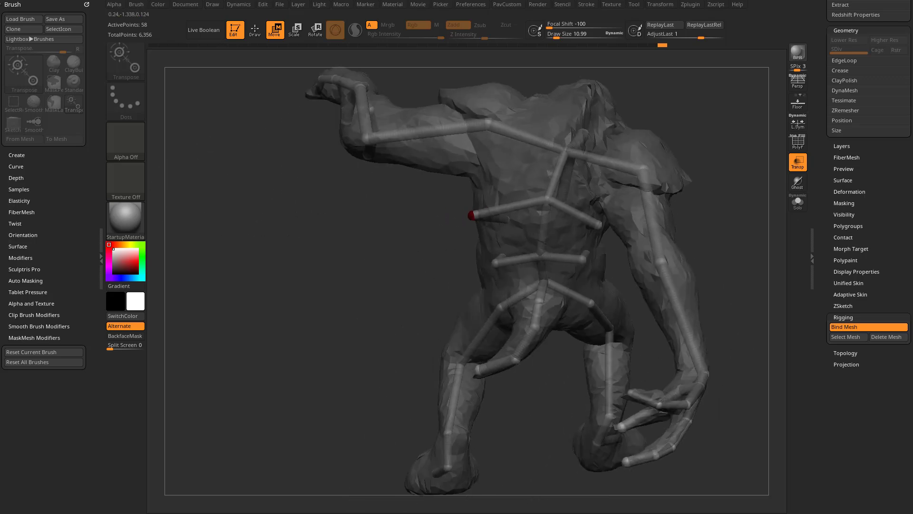
drag(713, 267, 595, 267)
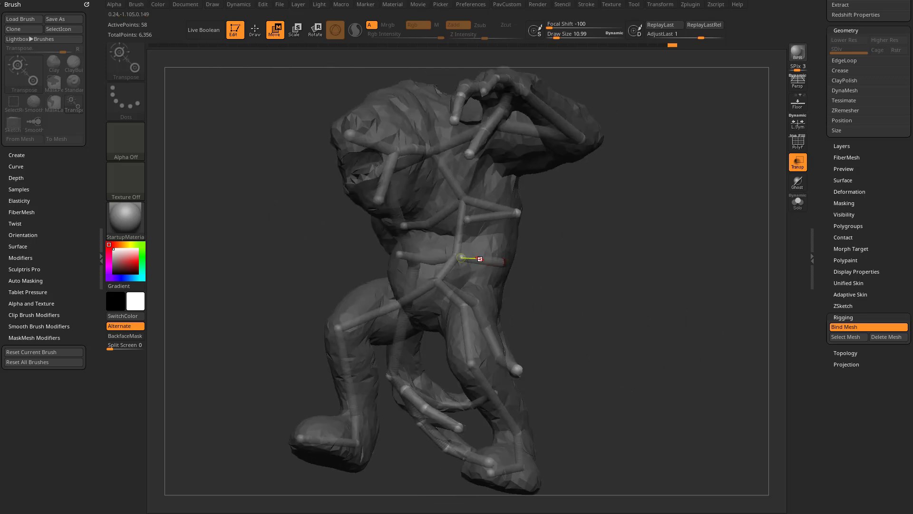
drag(542, 228, 377, 259)
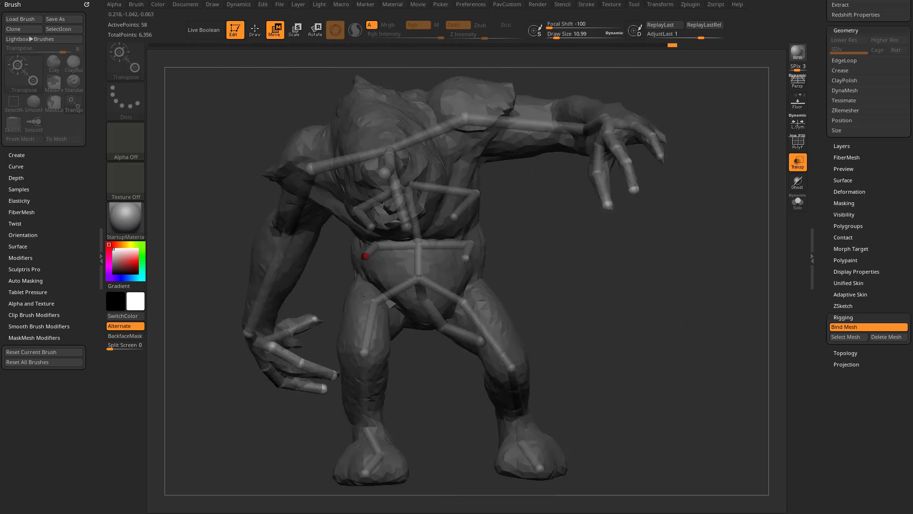
mouse_move(363, 269)
right_down()
mouse_move(458, 217)
mouse_move(497, 223)
right_up()
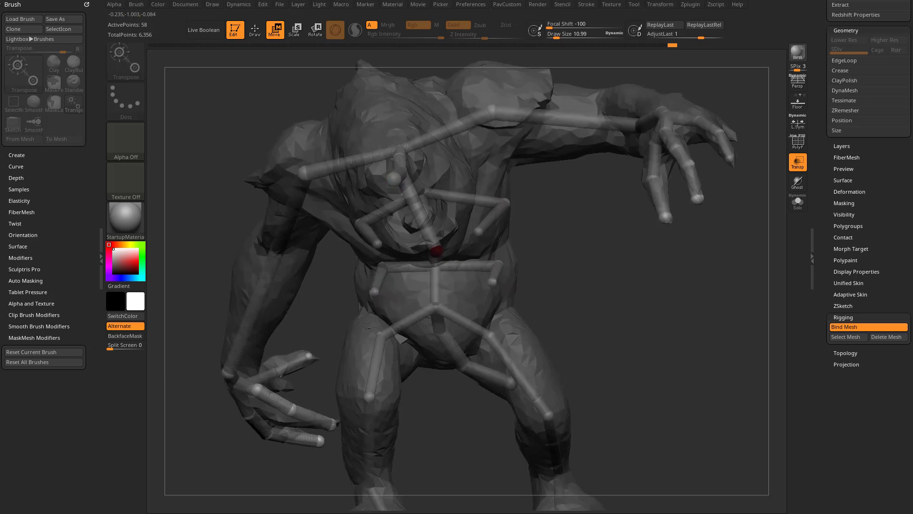
- Adjust the jaw bone's angle and check the head with transparency switched off and on again
key(ctrl)
key(r)
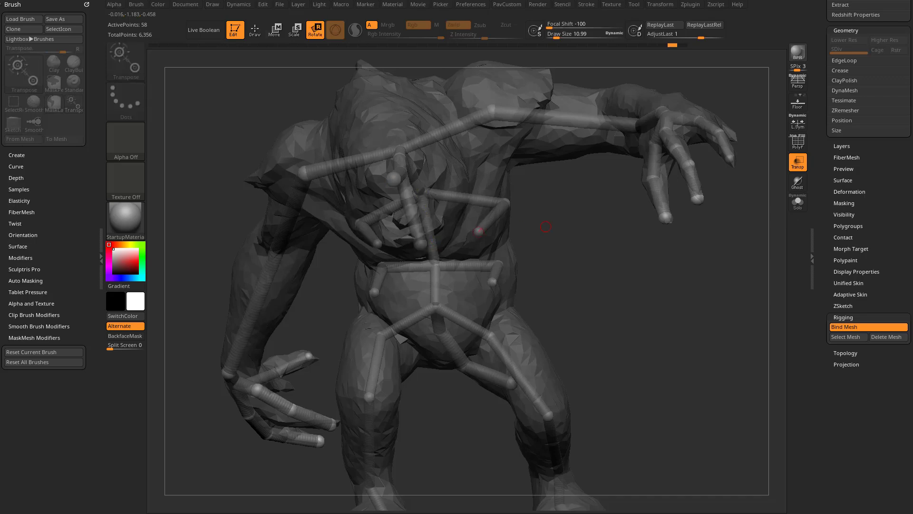
right_drag(432, 245, 547, 210)
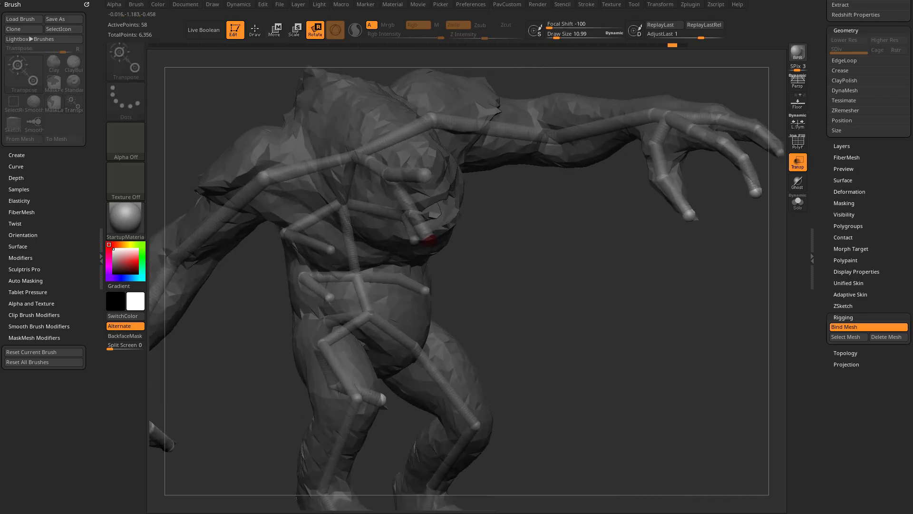
right_drag(413, 232, 428, 239)
click(797, 161)
right_drag(645, 263, 552, 257)
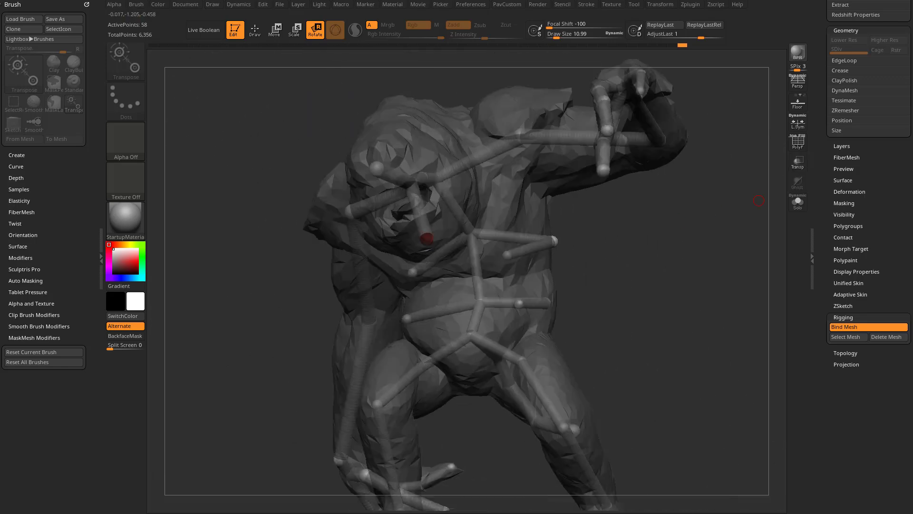
click(798, 162)
mouse_move(742, 247)
right_down()
mouse_move(688, 252)
mouse_move(596, 310)
right_up()
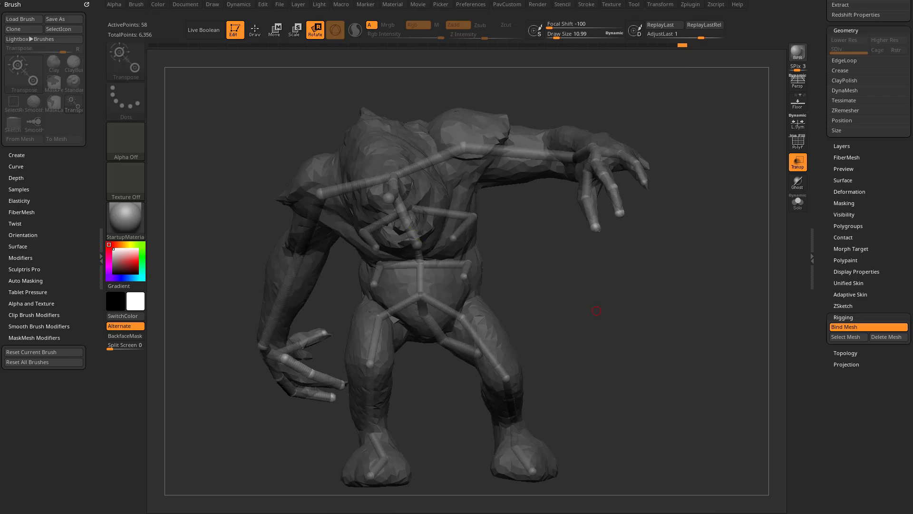
- Set the Adaptive Skin options to DynaMesh Resolution 0 and Density 1
click(850, 295)
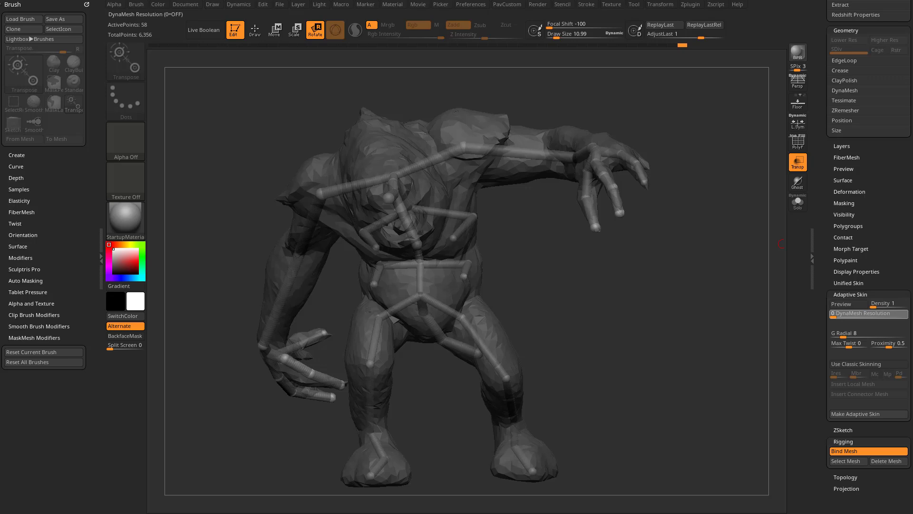
drag(851, 314, 780, 360)
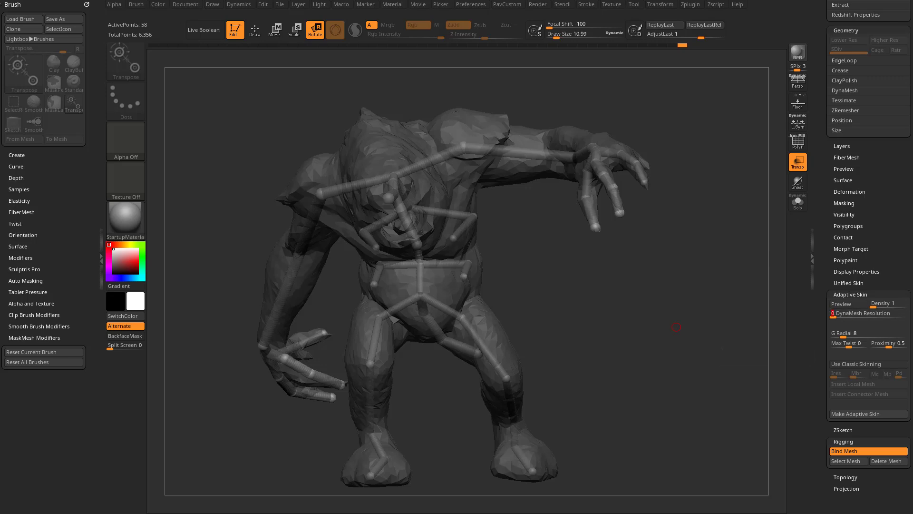
right_drag(761, 355, 681, 331)
right_drag(435, 130, 577, 284)
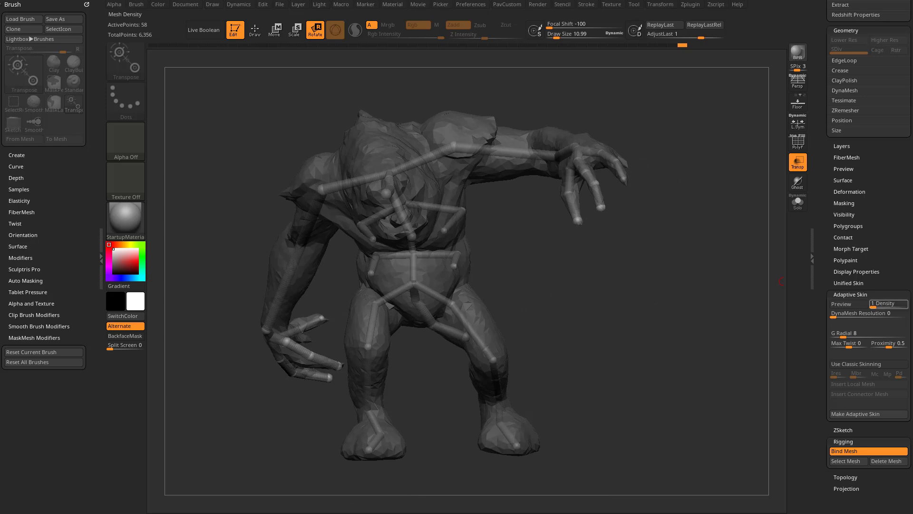
click(877, 306)
click(873, 305)
alt+drag(514, 365, 528, 377)
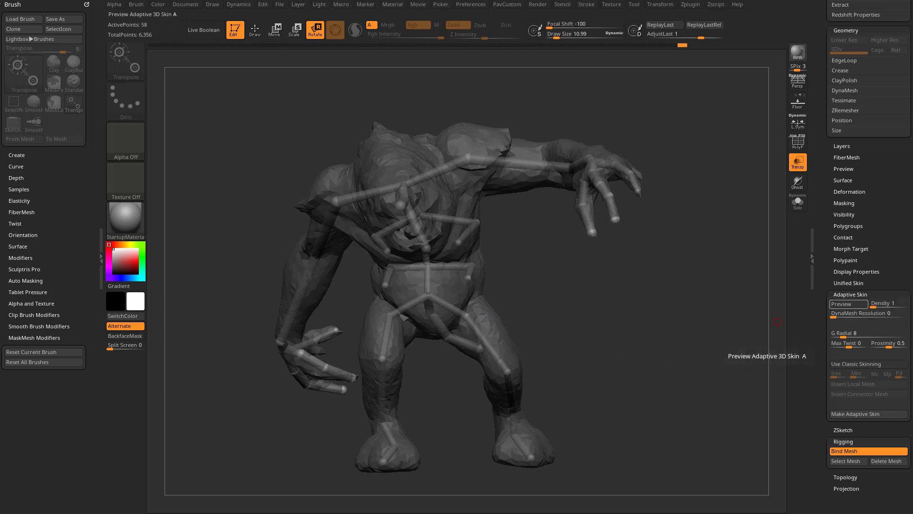
- Toggle the adaptive skin preview to check the posed mesh, leave it on, and return to Draw mode
click(841, 304)
key(a)
key(a)
key(a)
key(a)
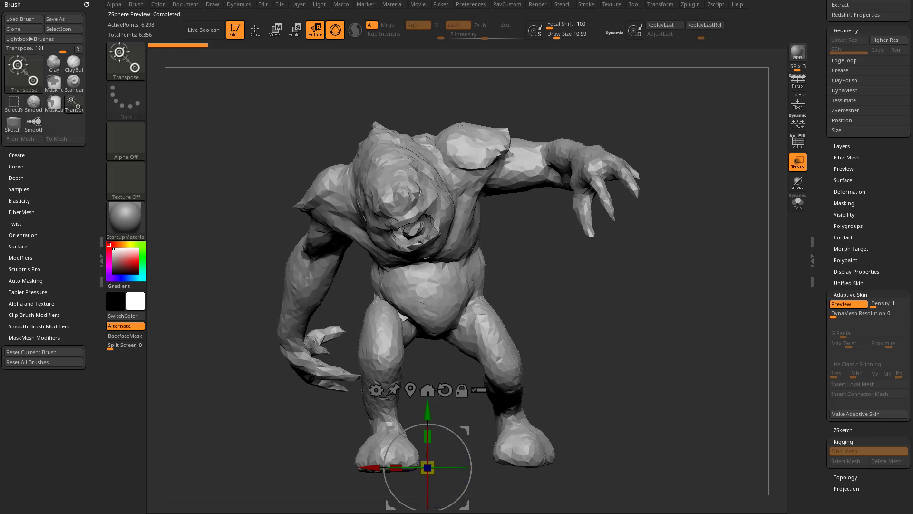
key(q)
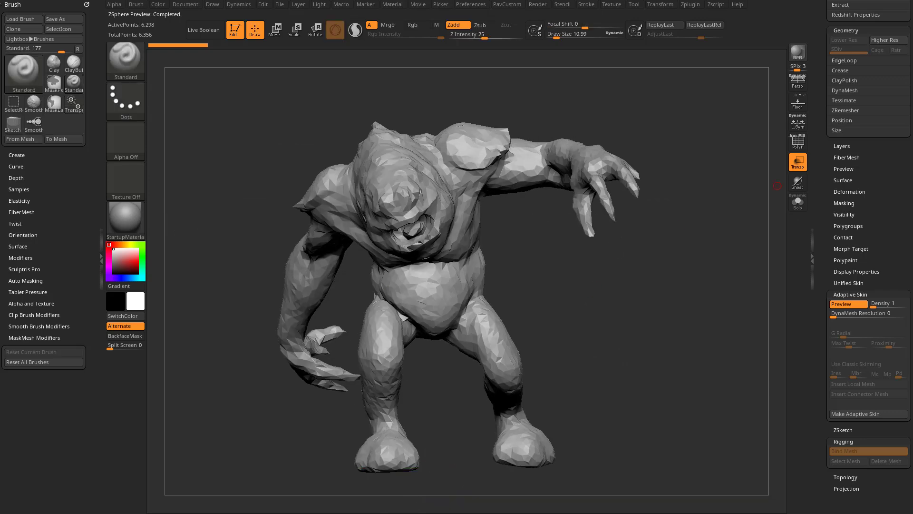
- Compare the original RancorDynamesh subtool with the posed ZSphere1 subtool in Solo mode
key(shift+s)
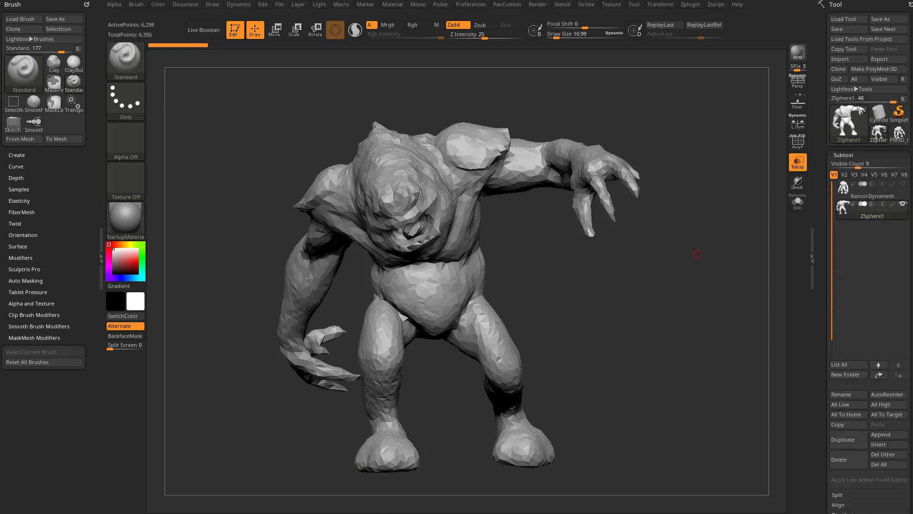
drag(770, 211, 700, 252)
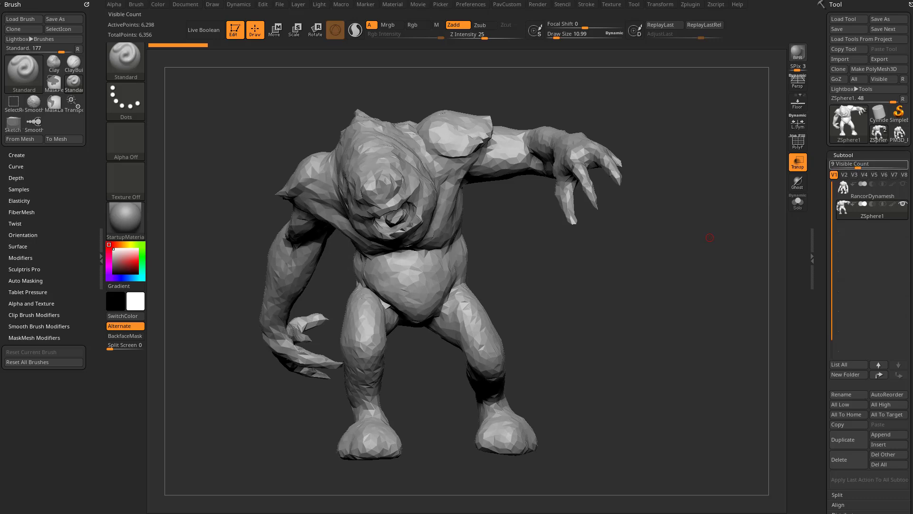
click(872, 191)
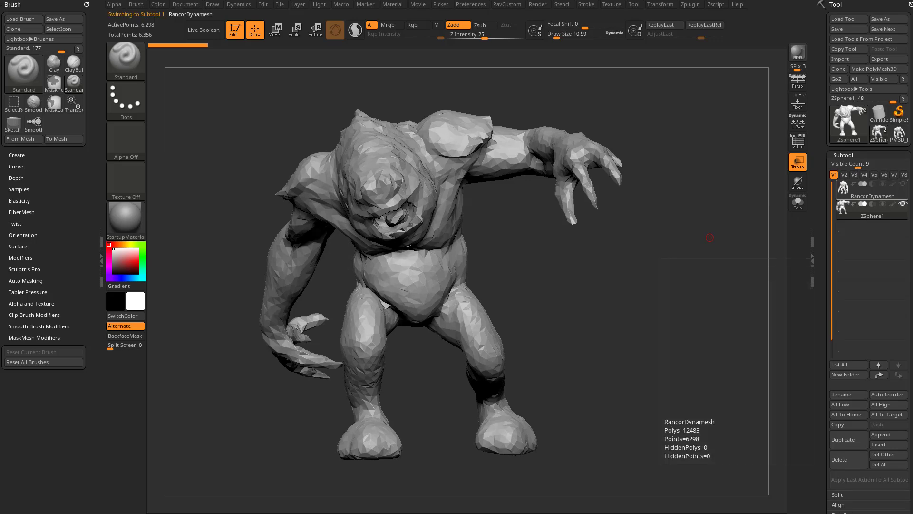
click(798, 202)
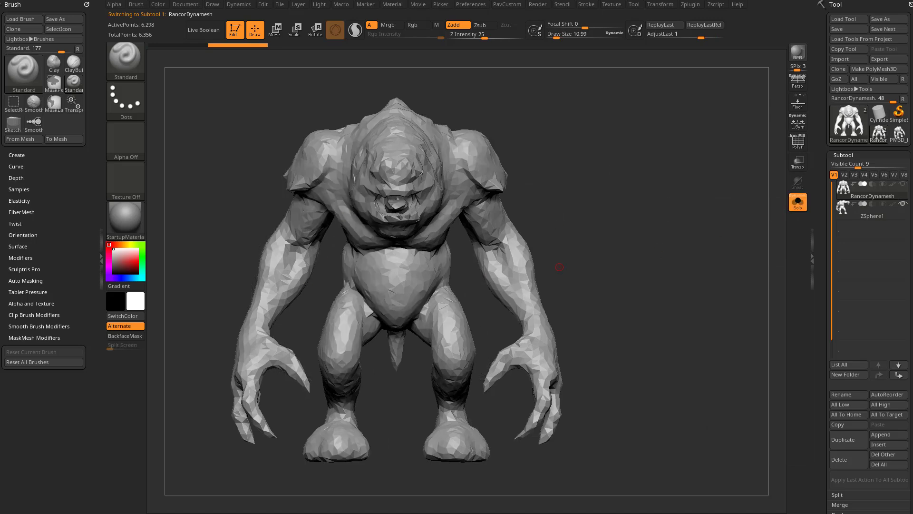
key(Down)
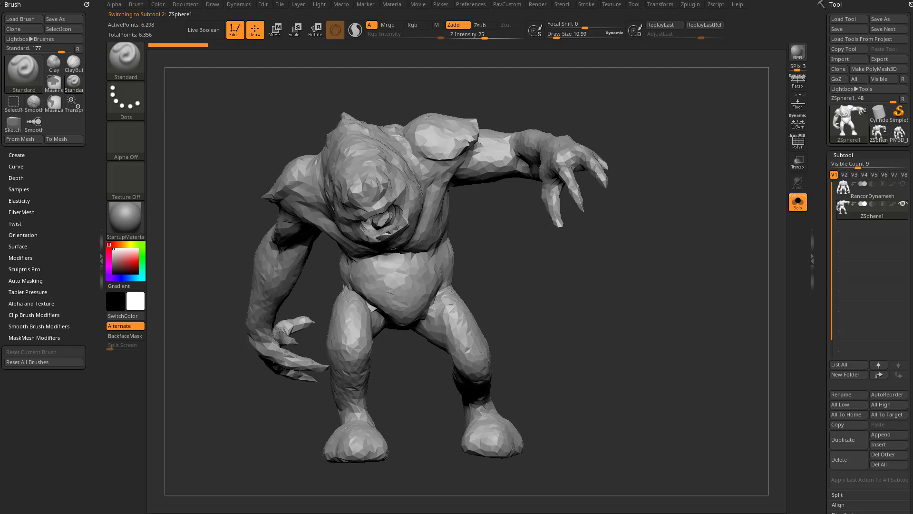
- Select the RancorDynamesh subtool and overwrite its Proxy Pose mesh with the ZSphere rig's posed shape
key(Up)
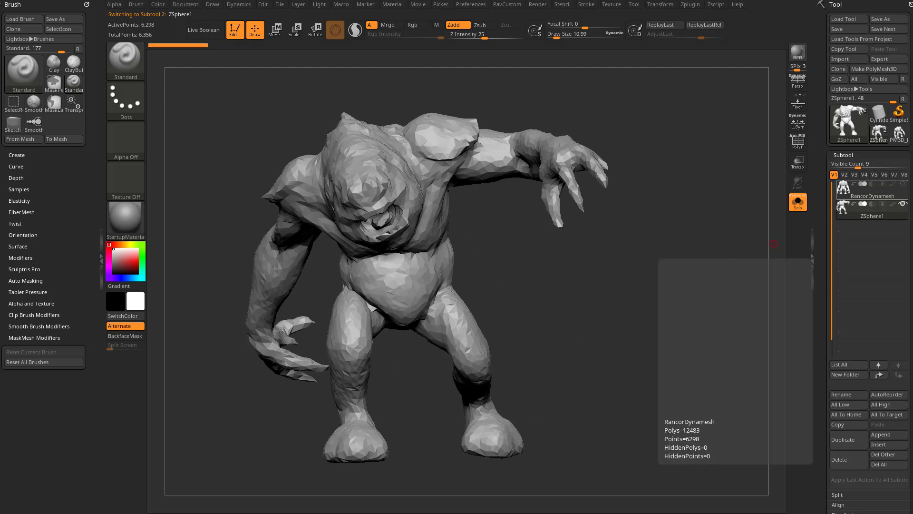
scroll(869, 256, down, 10)
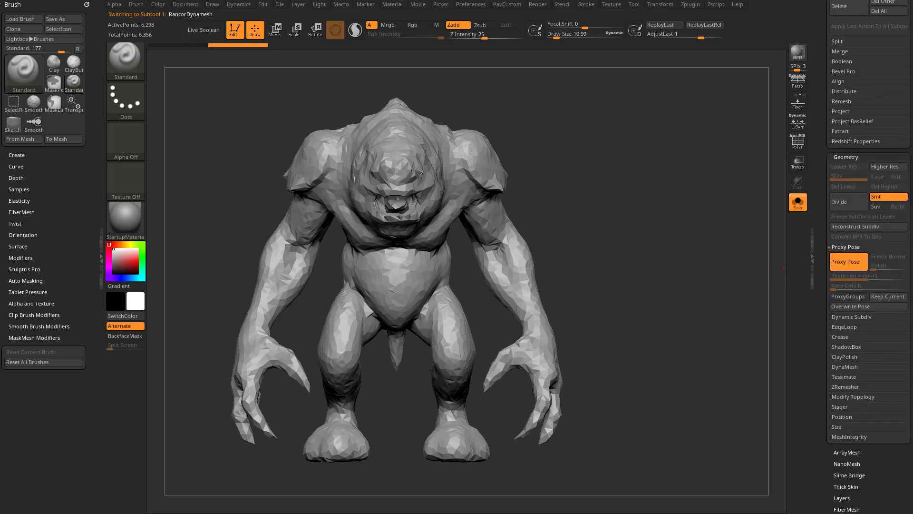
scroll(851, 291, up, 7)
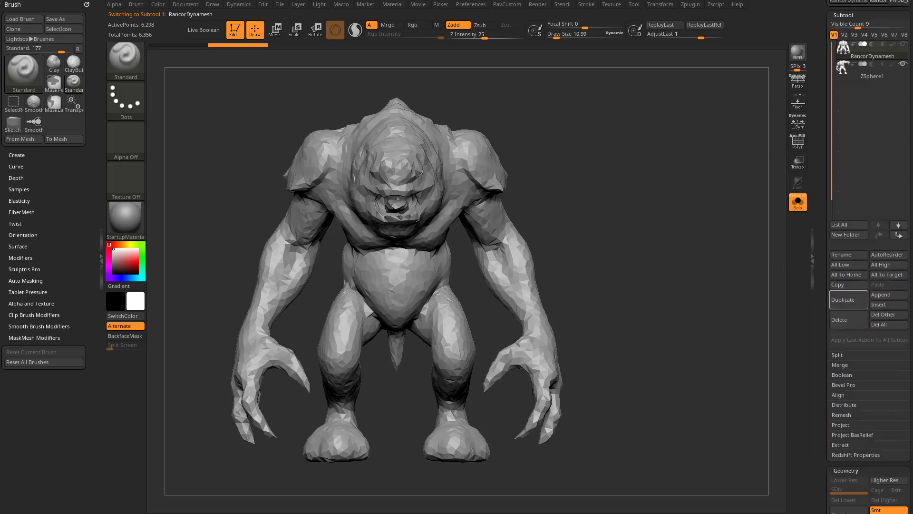
scroll(868, 257, down, 10)
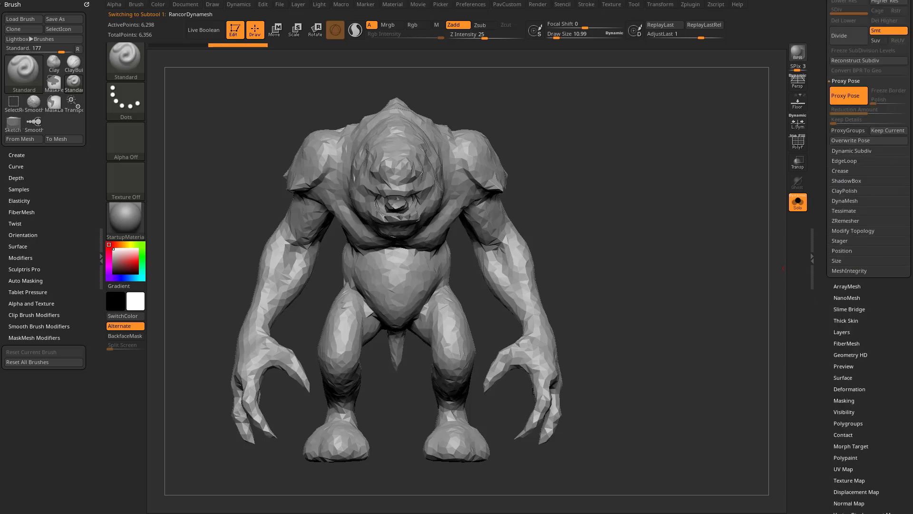
scroll(851, 319, up, 4)
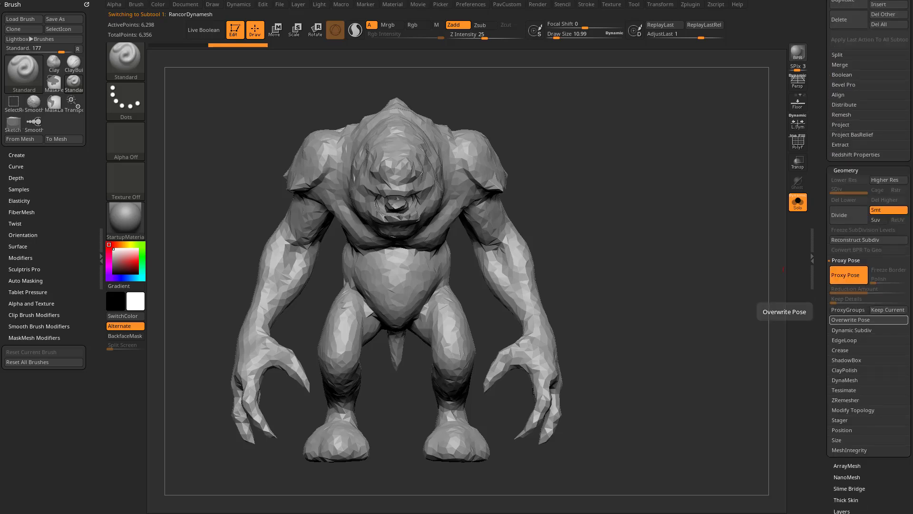
click(851, 320)
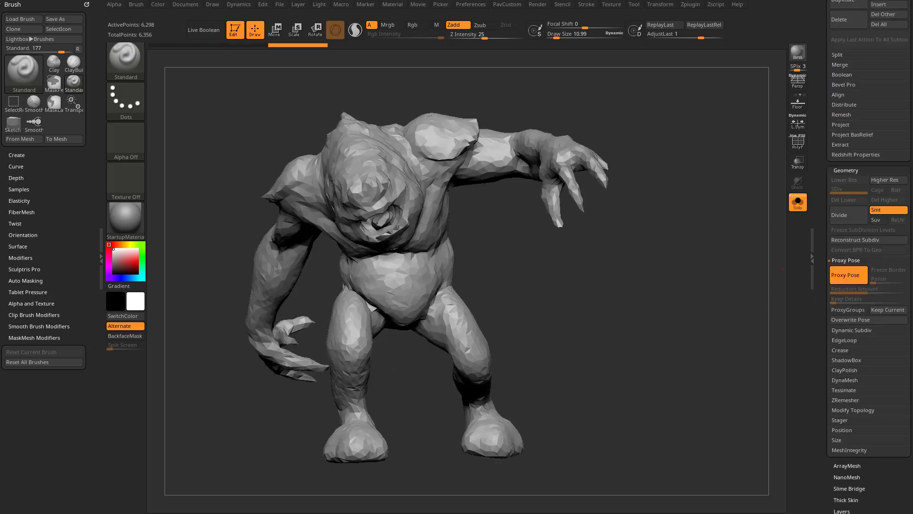
- Turn off Proxy Pose on RancorDynamesh to transfer the pose to the high-resolution sculpt, and inspect the creature from the side
scroll(851, 319, up, 9)
key(Down)
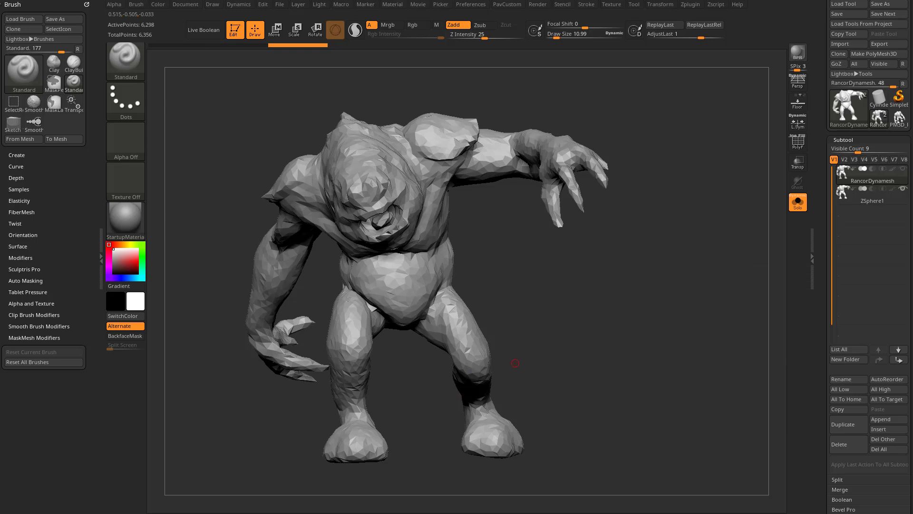
mouse_move(872, 194)
drag(748, 165, 775, 233)
scroll(868, 257, down, 10)
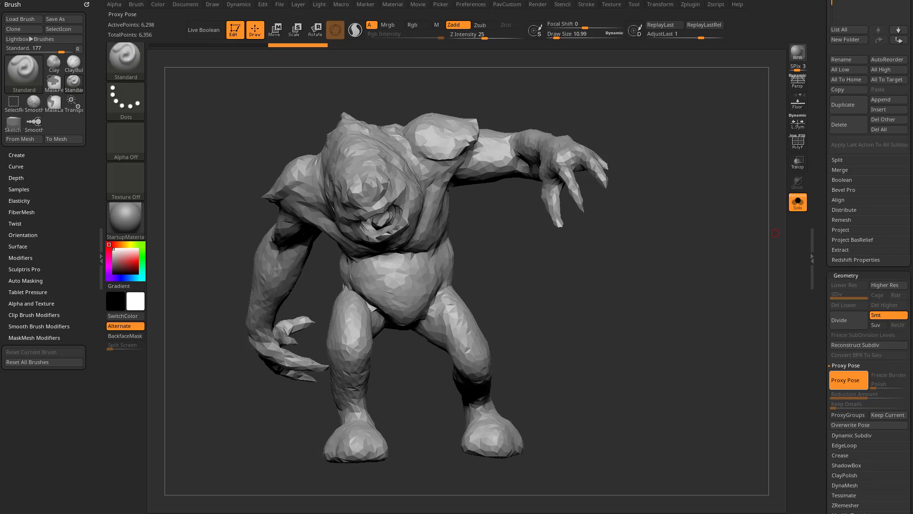
click(845, 380)
drag(701, 277, 404, 283)
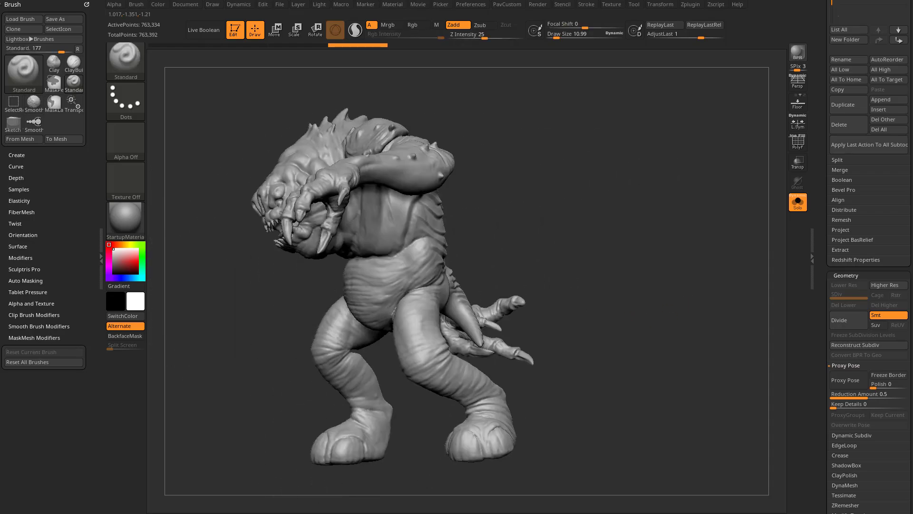